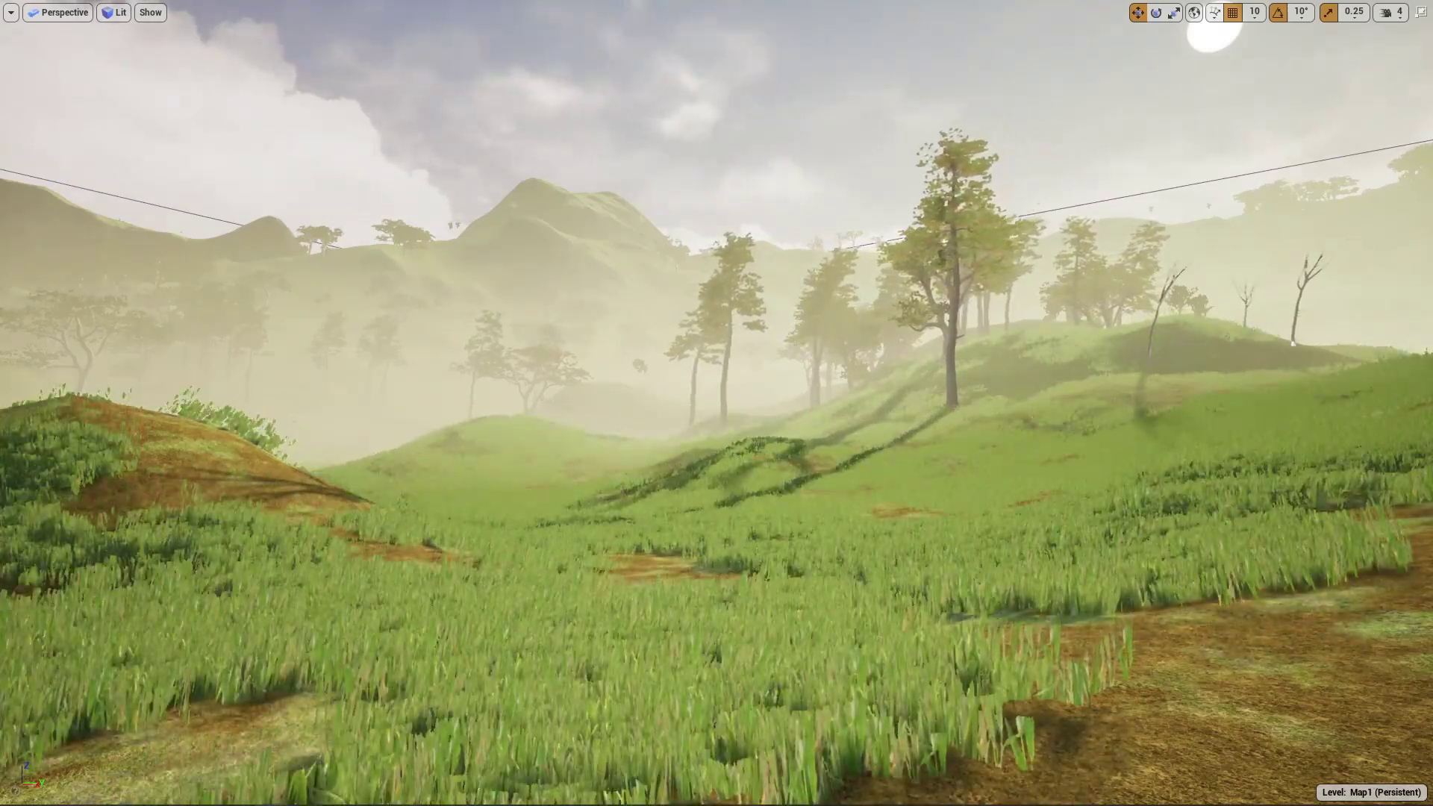
# - Dock MP_Global beside the landscape view and lower LeavesFall from about 42.69, watching grass density change
pyautogui.moveTo(885, 521); pyautogui.dragTo(1348, 404)
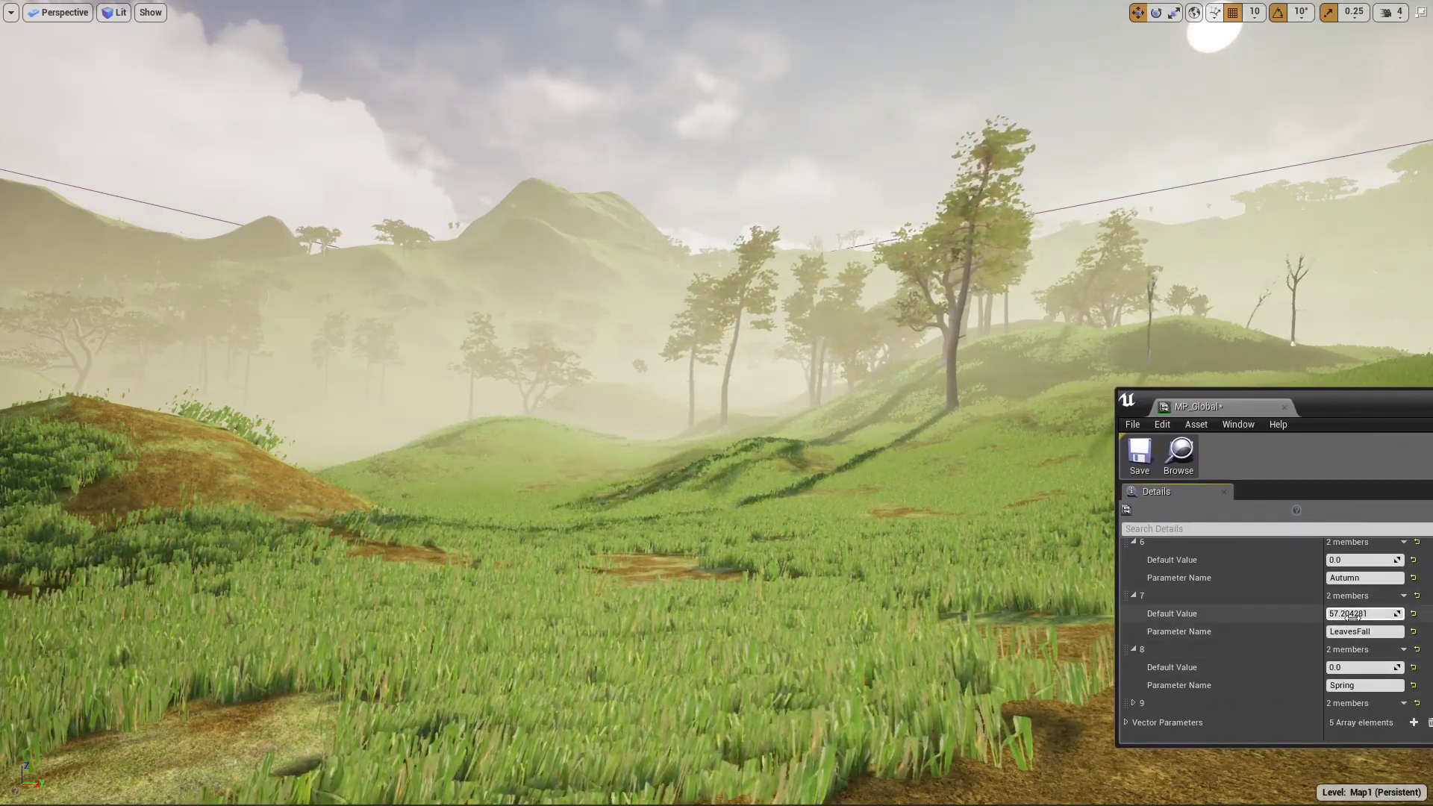
pyautogui.moveTo(1357, 614)
pyautogui.mouseDown()
pyautogui.moveTo(1389, 614)
pyautogui.moveTo(1344, 614)
pyautogui.mouseUp()
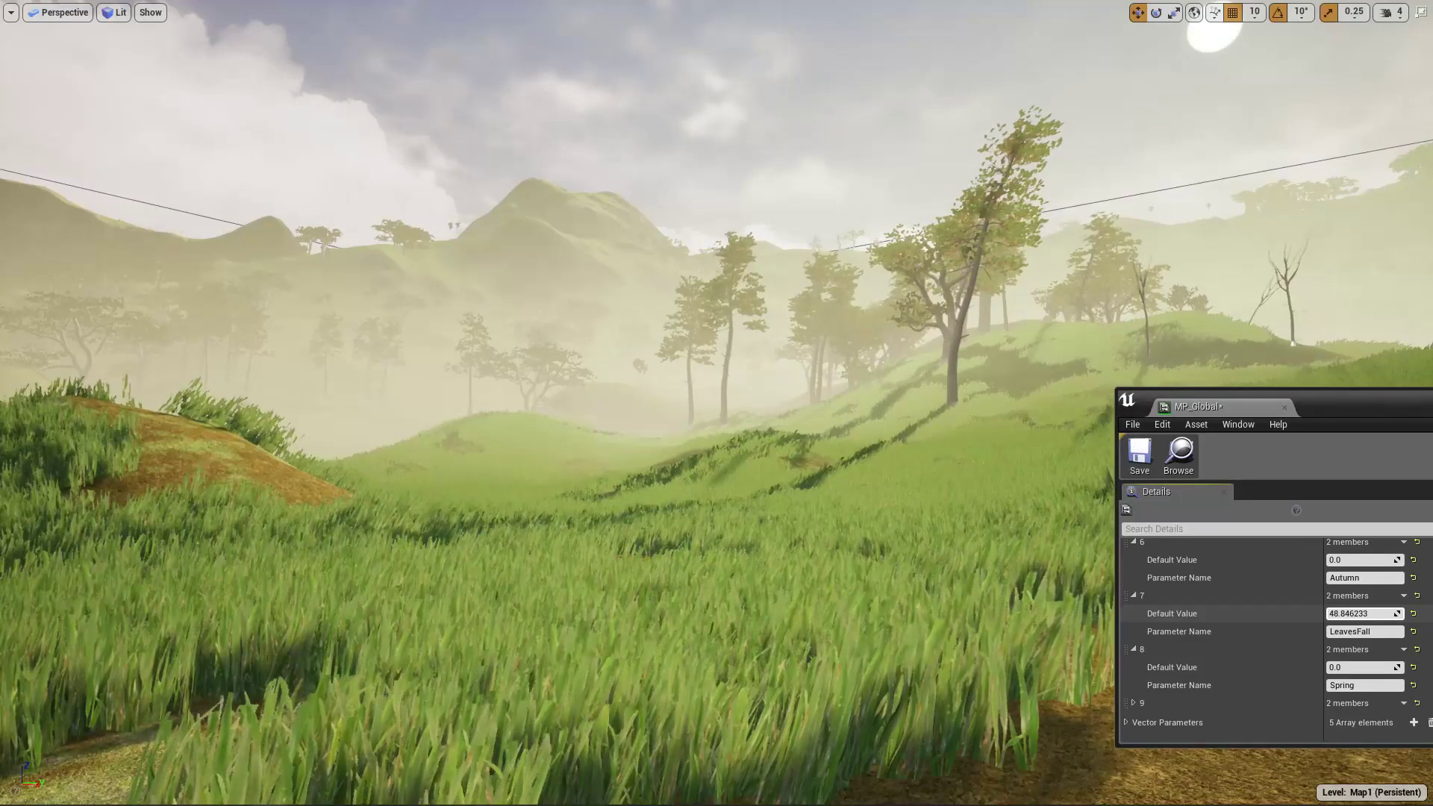
pyautogui.moveTo(1343, 614)
pyautogui.mouseDown()
pyautogui.moveTo(1372, 614)
pyautogui.moveTo(1340, 615)
pyautogui.mouseUp()
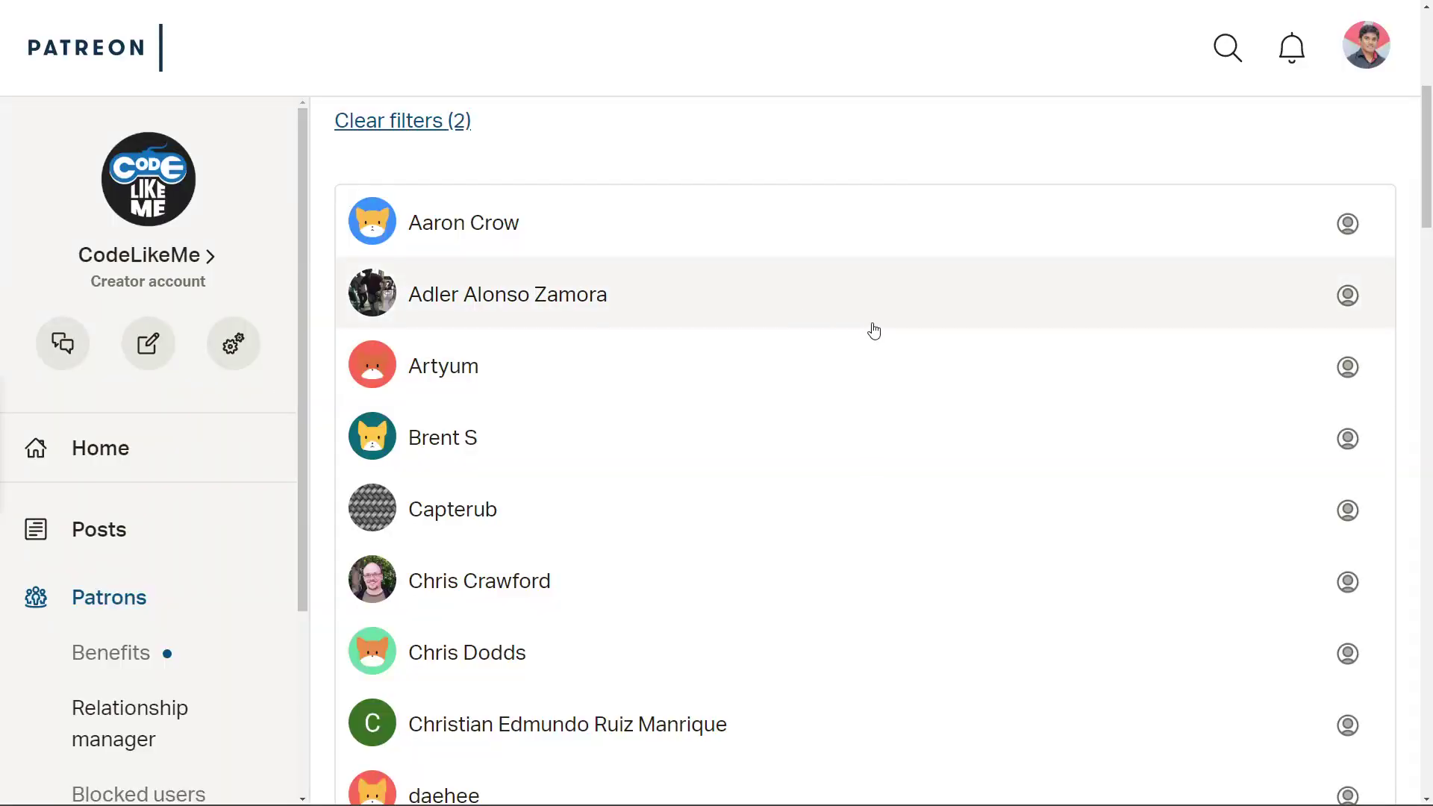
pyautogui.scroll(-3, 869, 329)
pyautogui.scroll(-4, 869, 330)
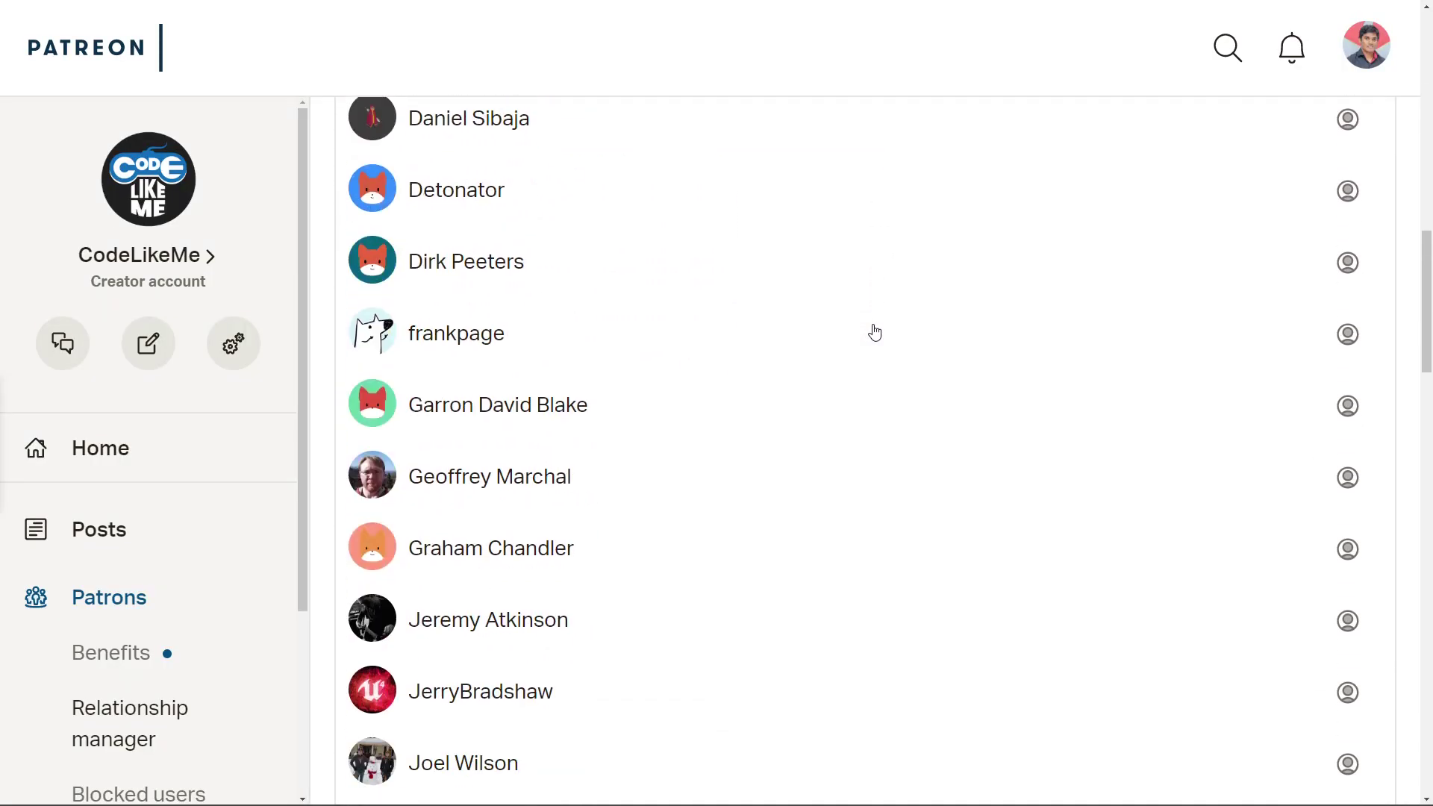
pyautogui.scroll(-5, 875, 333)
pyautogui.scroll(-4, 874, 331)
pyautogui.scroll(-7, 874, 330)
pyautogui.scroll(-3, 874, 333)
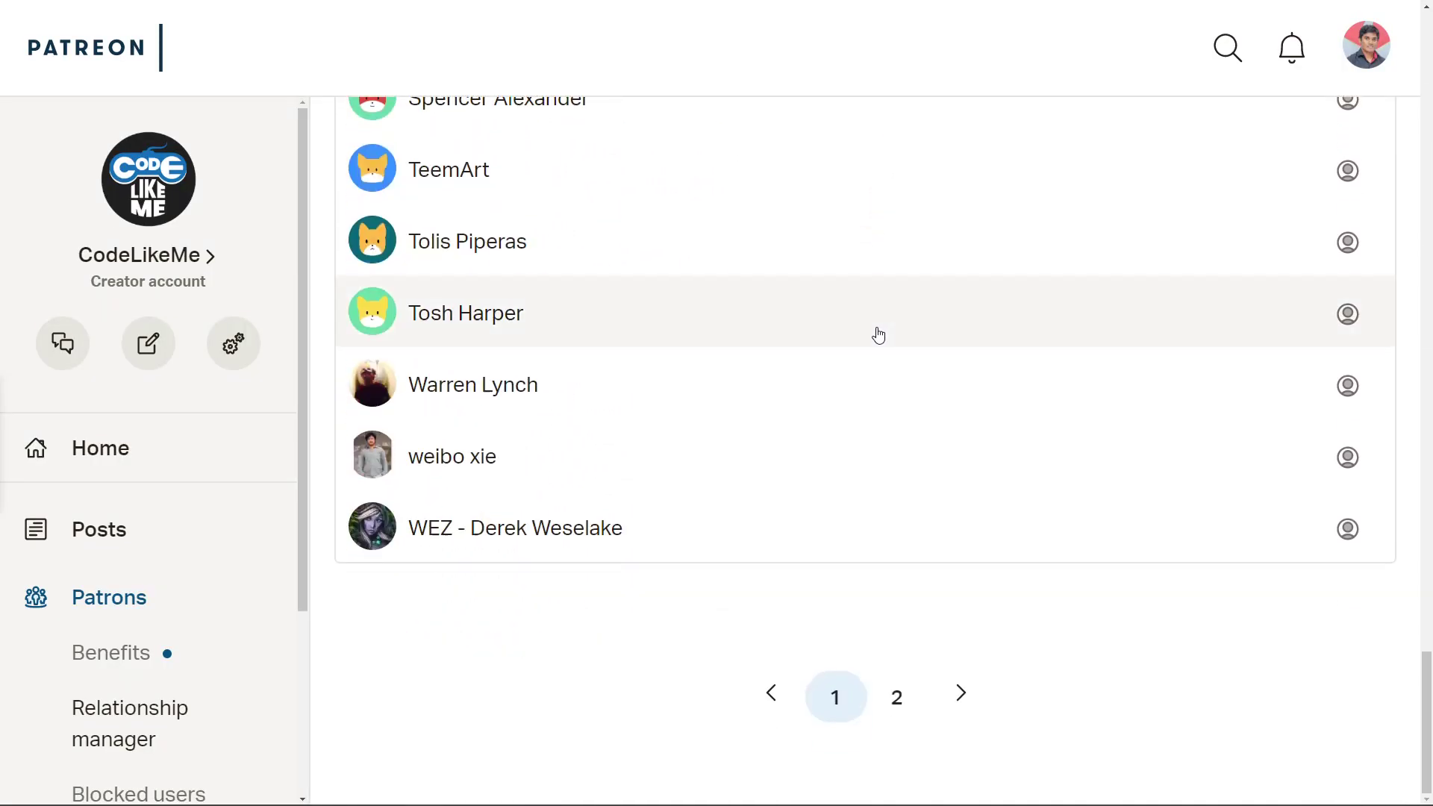
# - Go to page 2 of the creator's Patreon patrons list
pyautogui.click(900, 697)
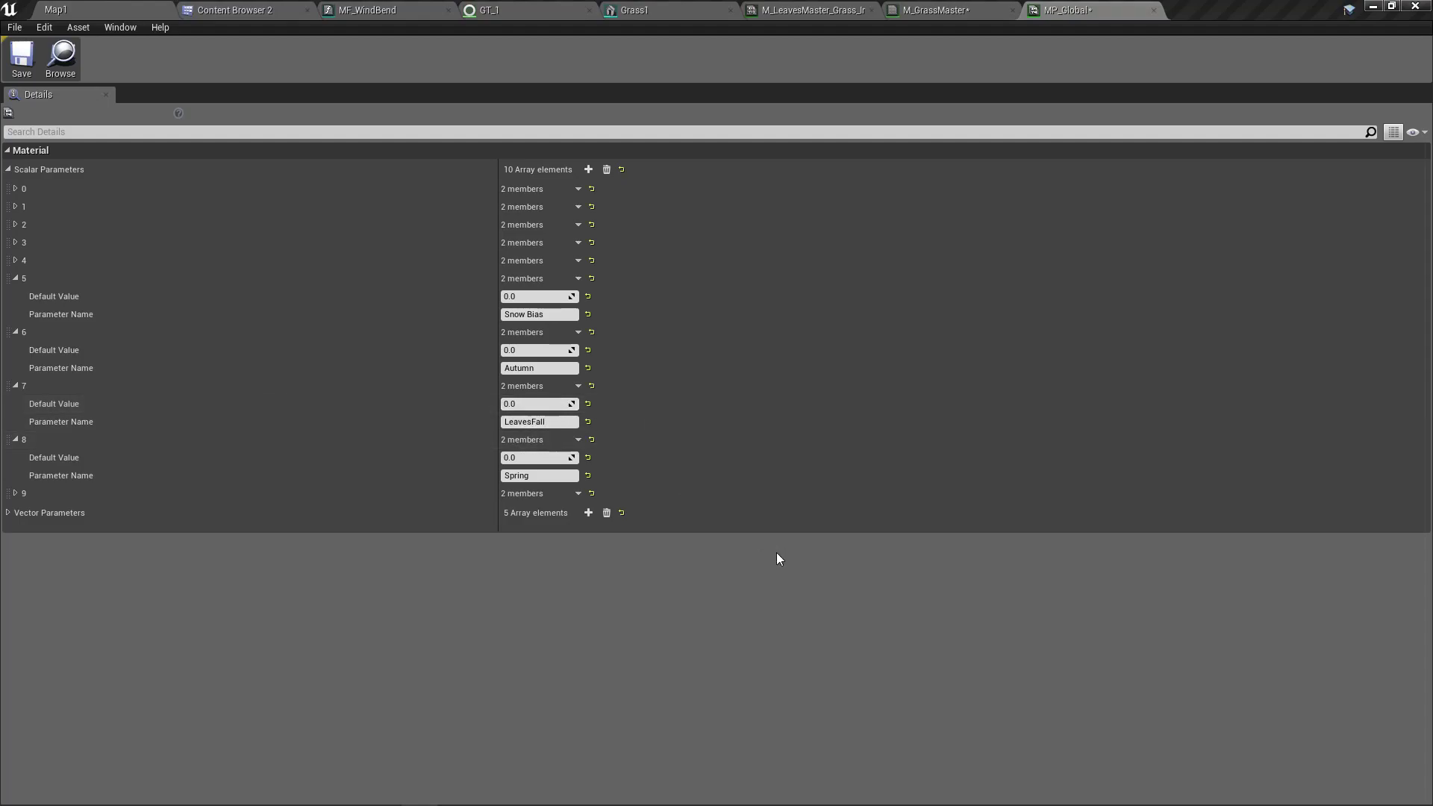
# - Switch to M_GrassMaster and pan across the Base texture, PerInstanceFadeAmount and MF_Global nodes
pyautogui.click(935, 10)
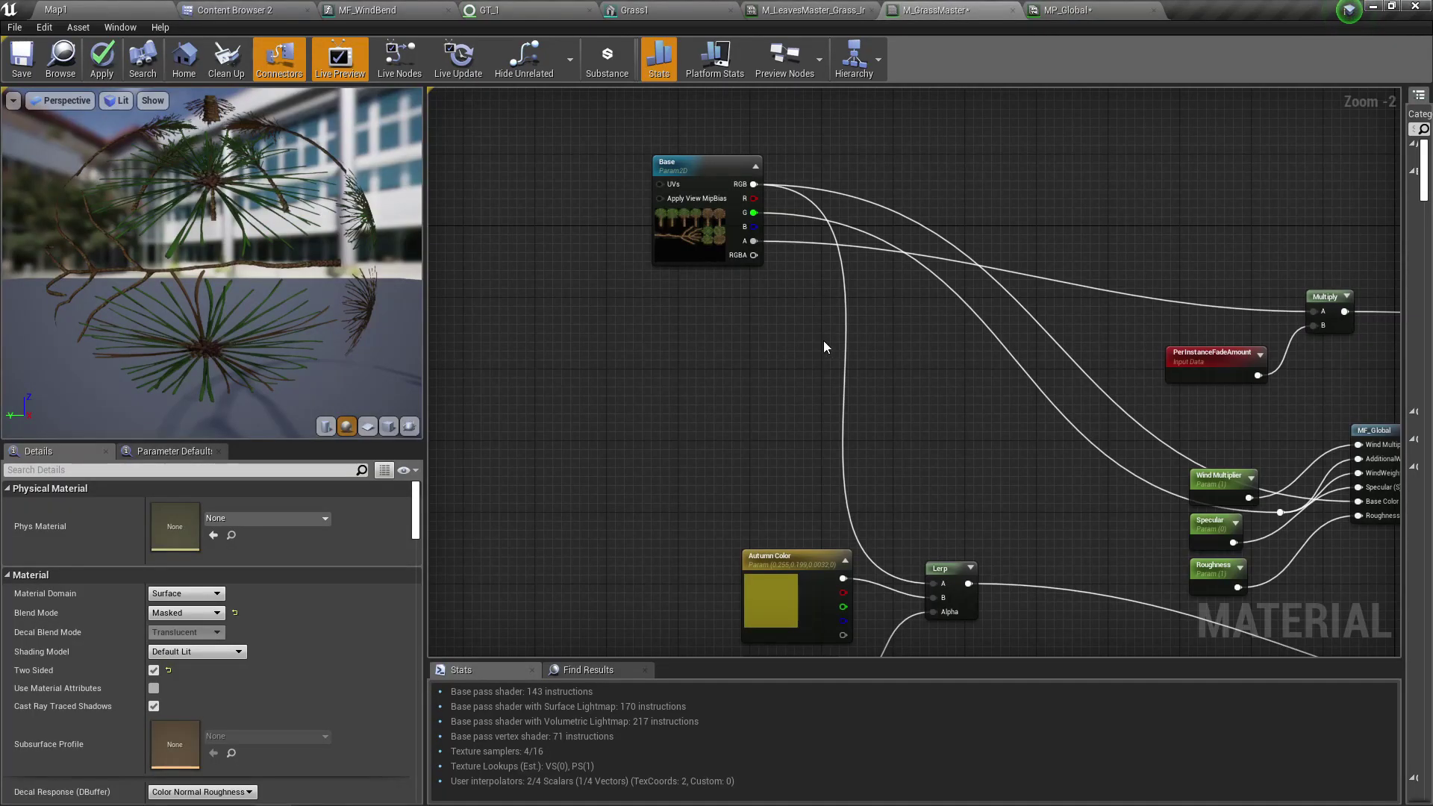
pyautogui.moveTo(823, 341)
pyautogui.mouseDown(button='right')
pyautogui.moveTo(615, 315)
pyautogui.moveTo(670, 282)
pyautogui.mouseUp(button='right')
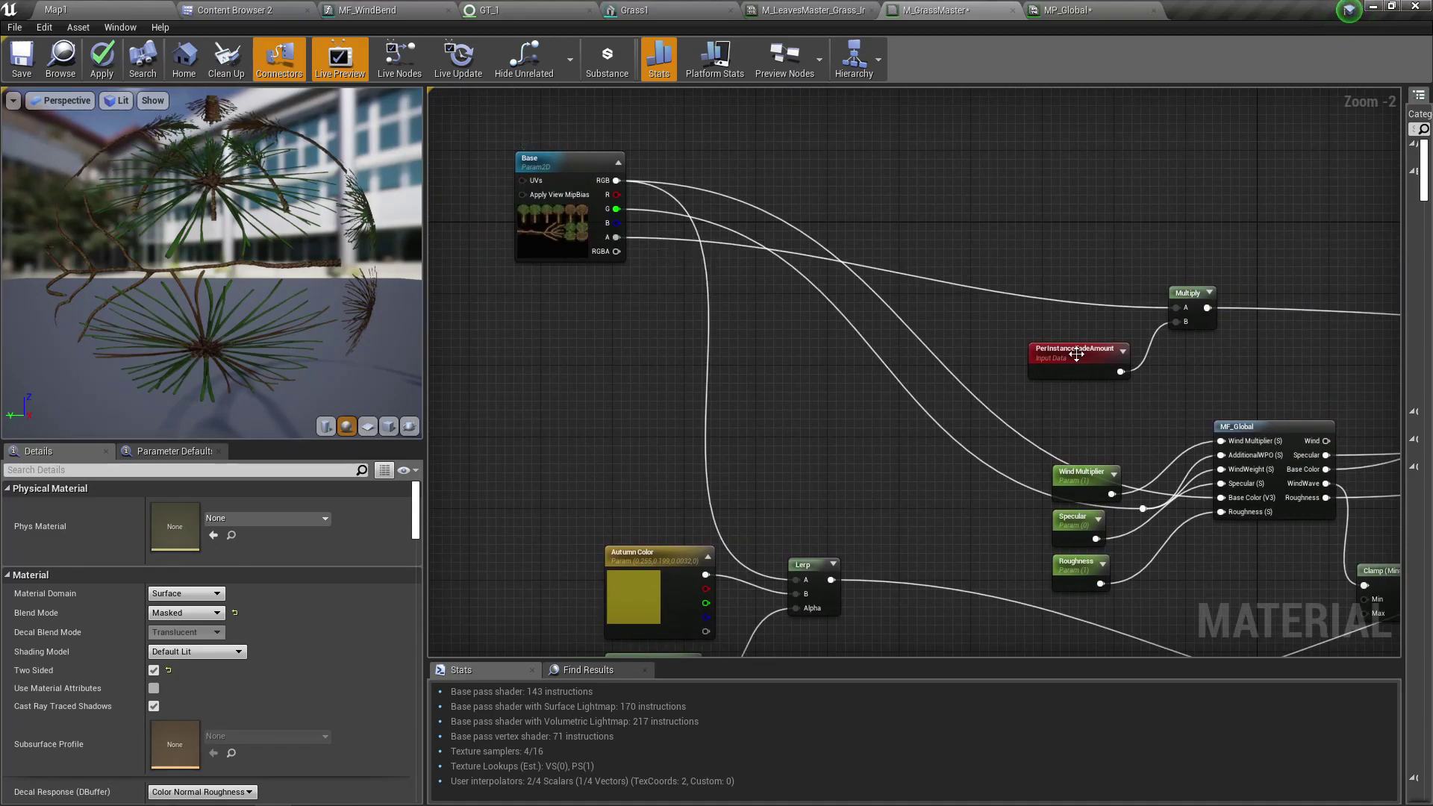
pyautogui.moveTo(1106, 386); pyautogui.dragTo(636, 377, button='right')
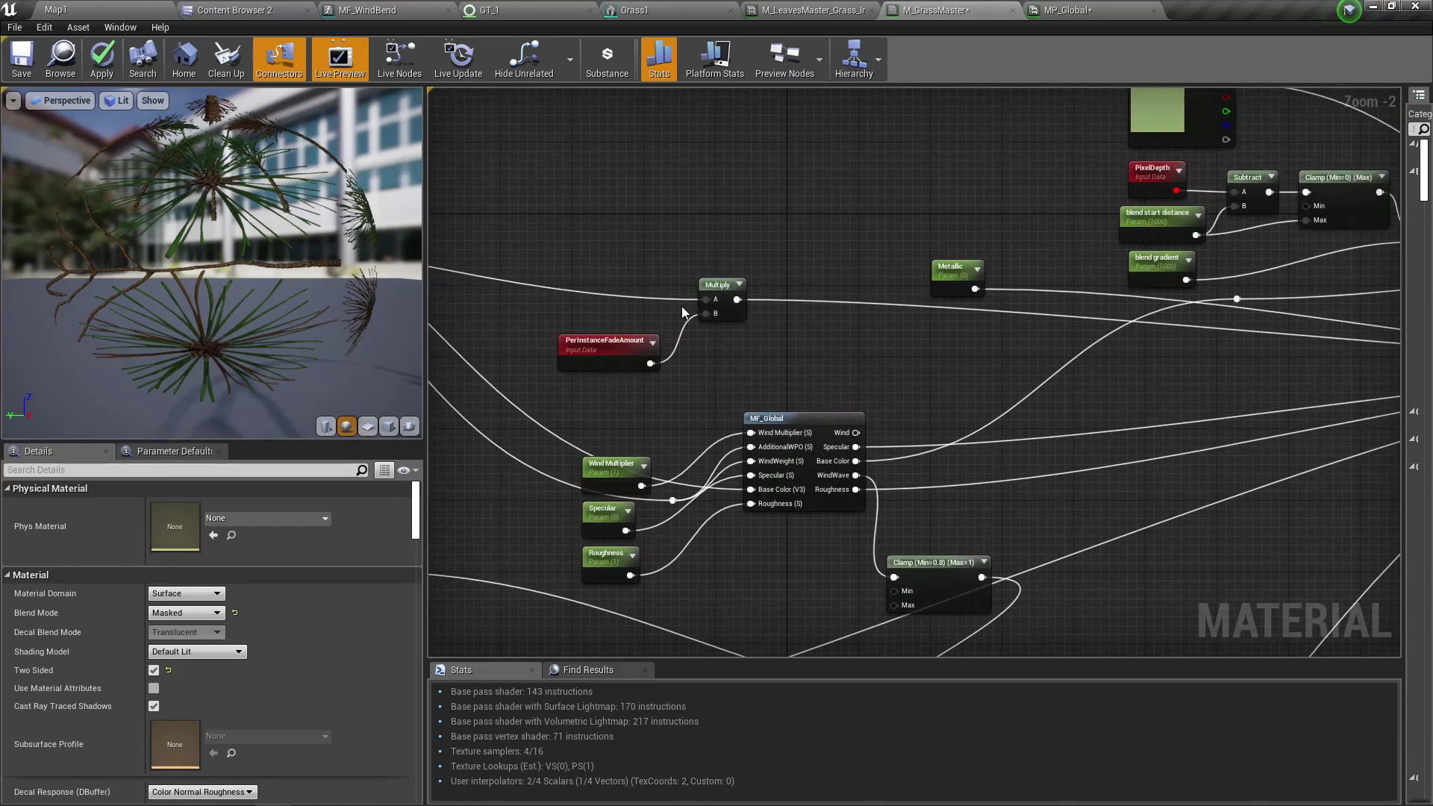
pyautogui.moveTo(681, 305); pyautogui.dragTo(328, 272, button='right')
pyautogui.moveTo(784, 336); pyautogui.dragTo(438, 296, button='right')
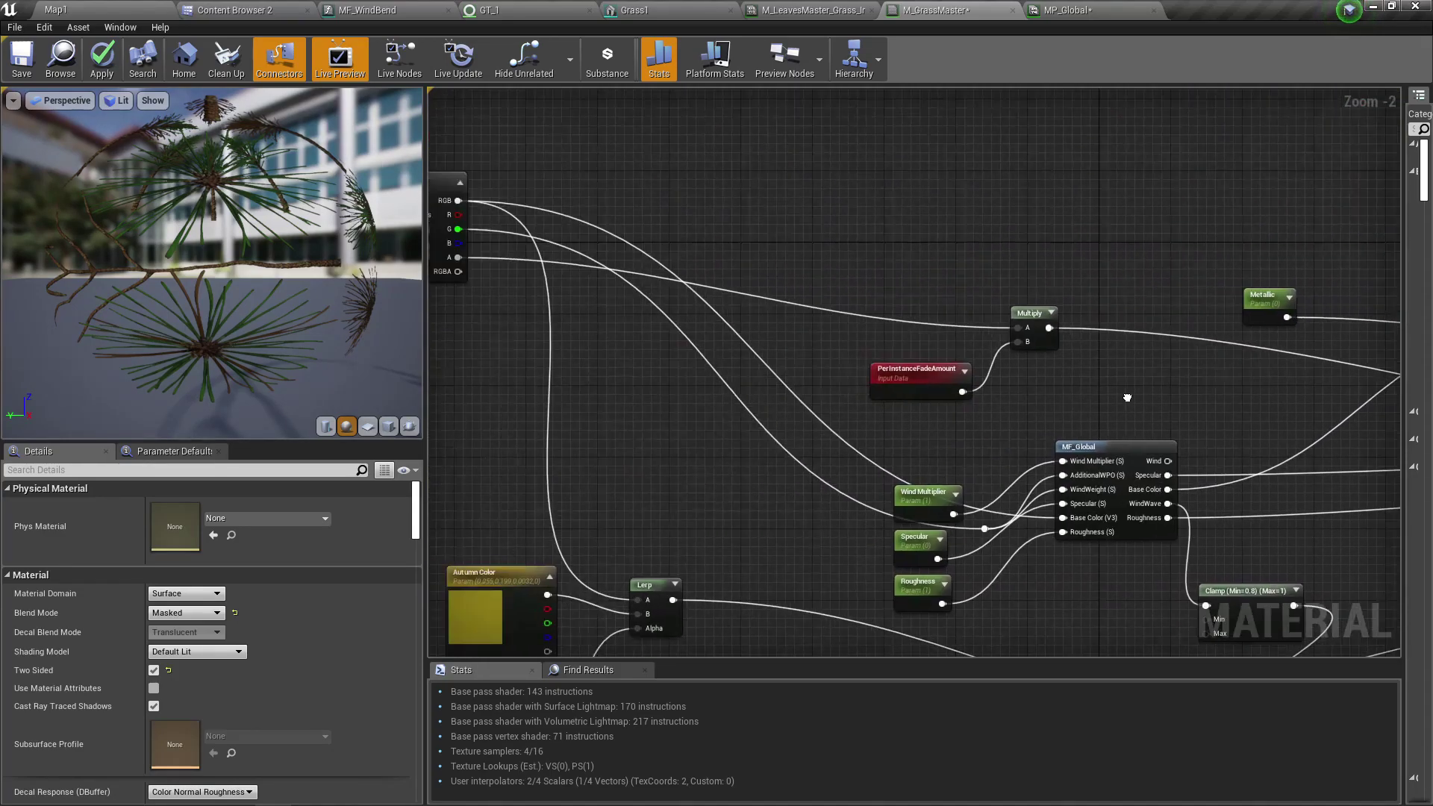
pyautogui.moveTo(459, 381); pyautogui.dragTo(1208, 422, button='right')
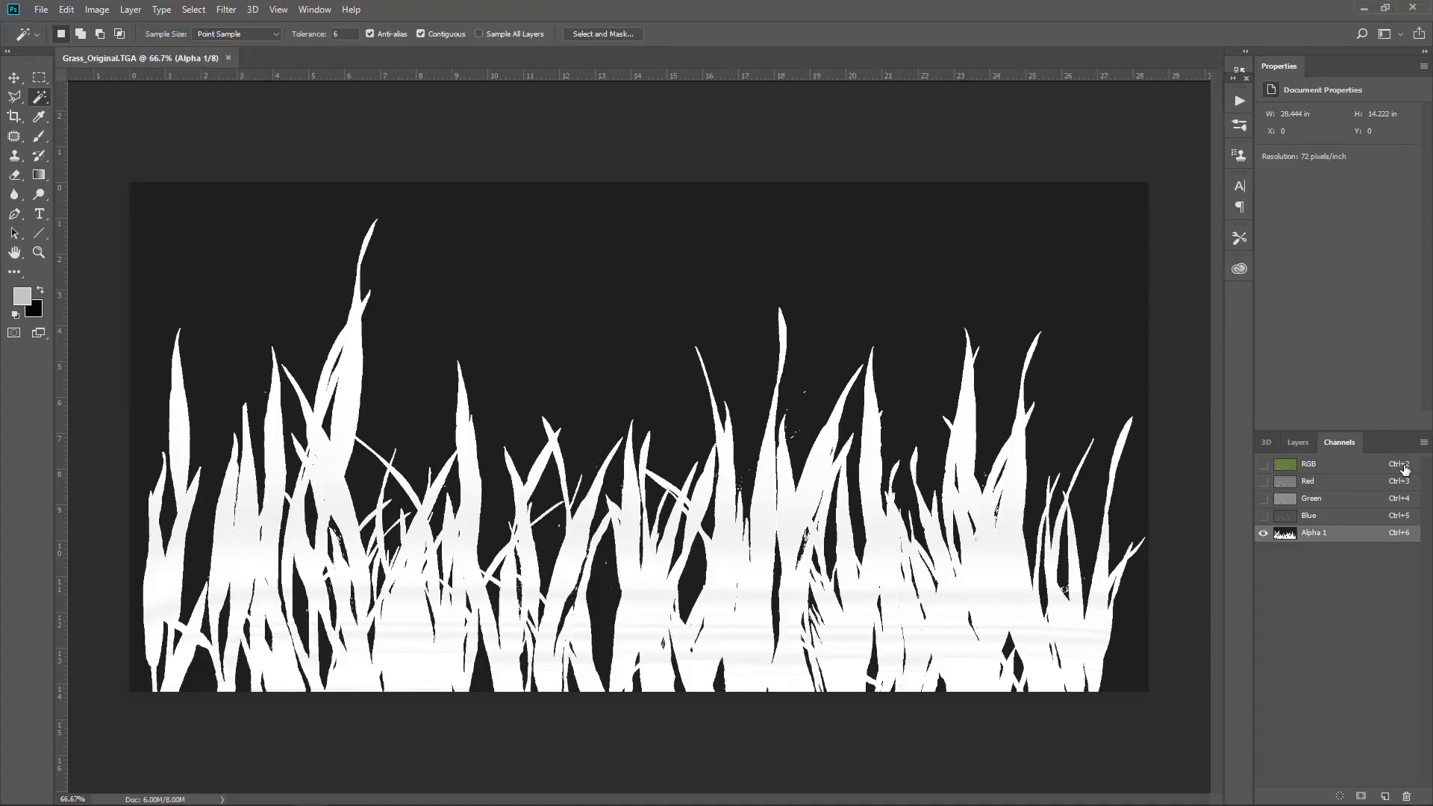
pyautogui.click(1298, 443)
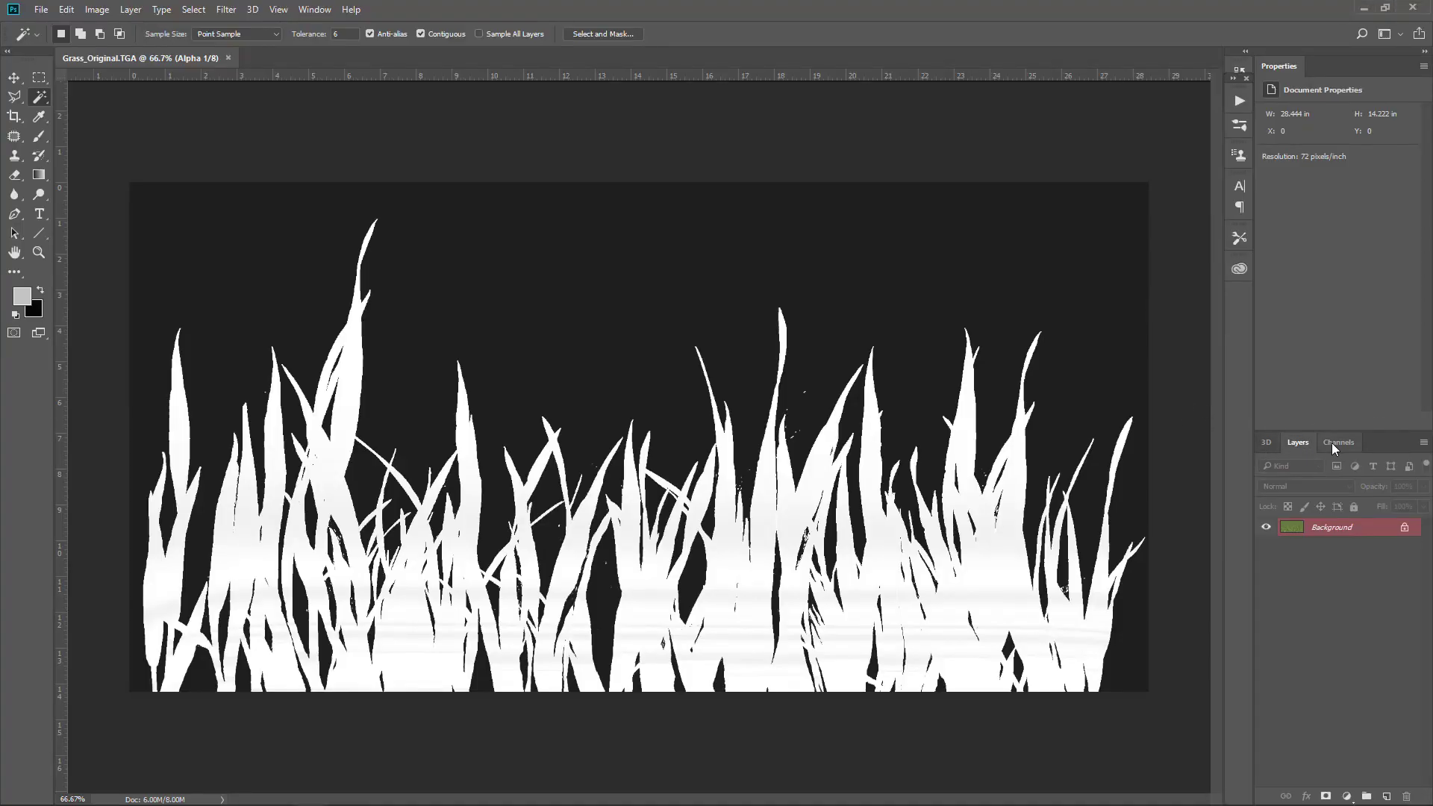
pyautogui.click(1332, 444)
pyautogui.click(1263, 463)
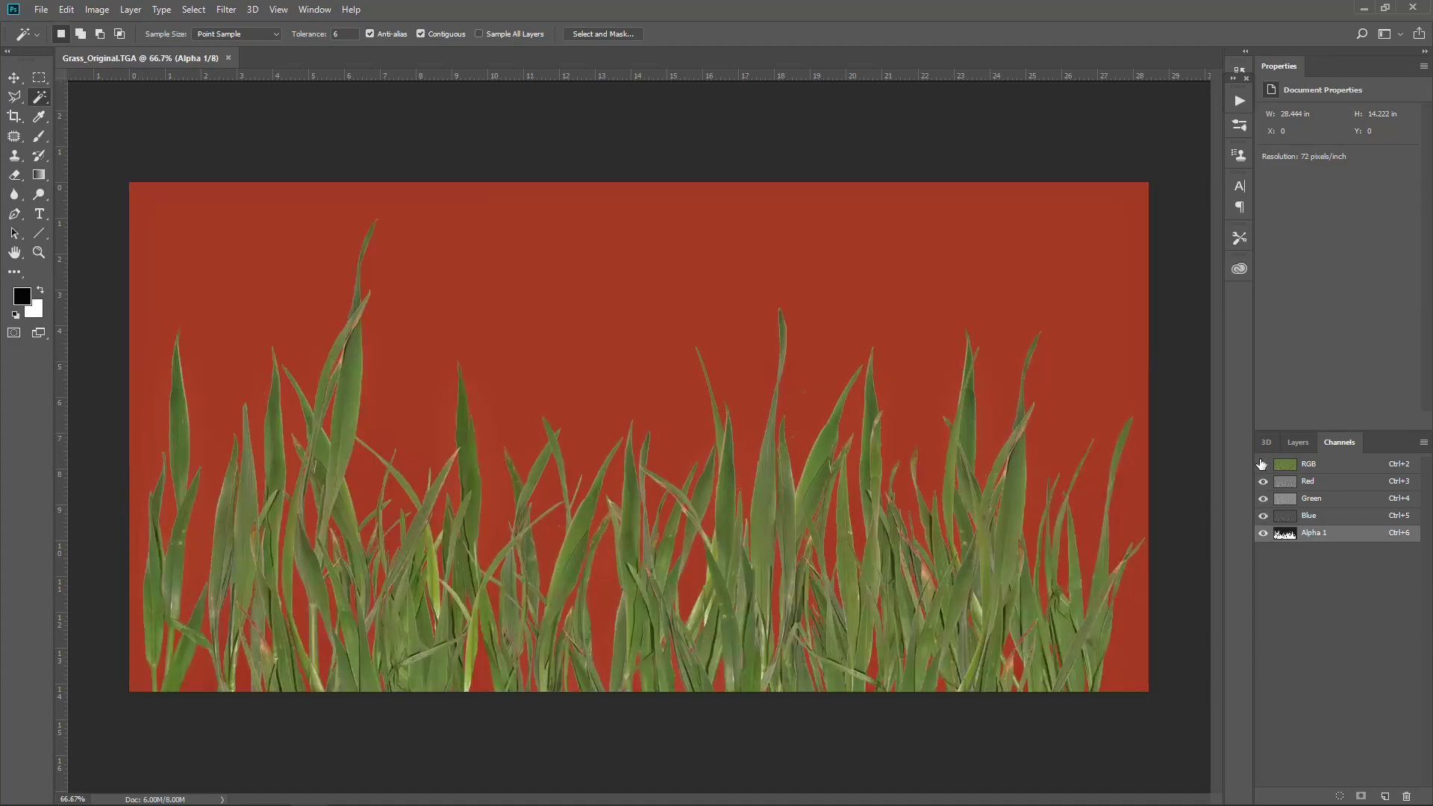
pyautogui.click(1298, 443)
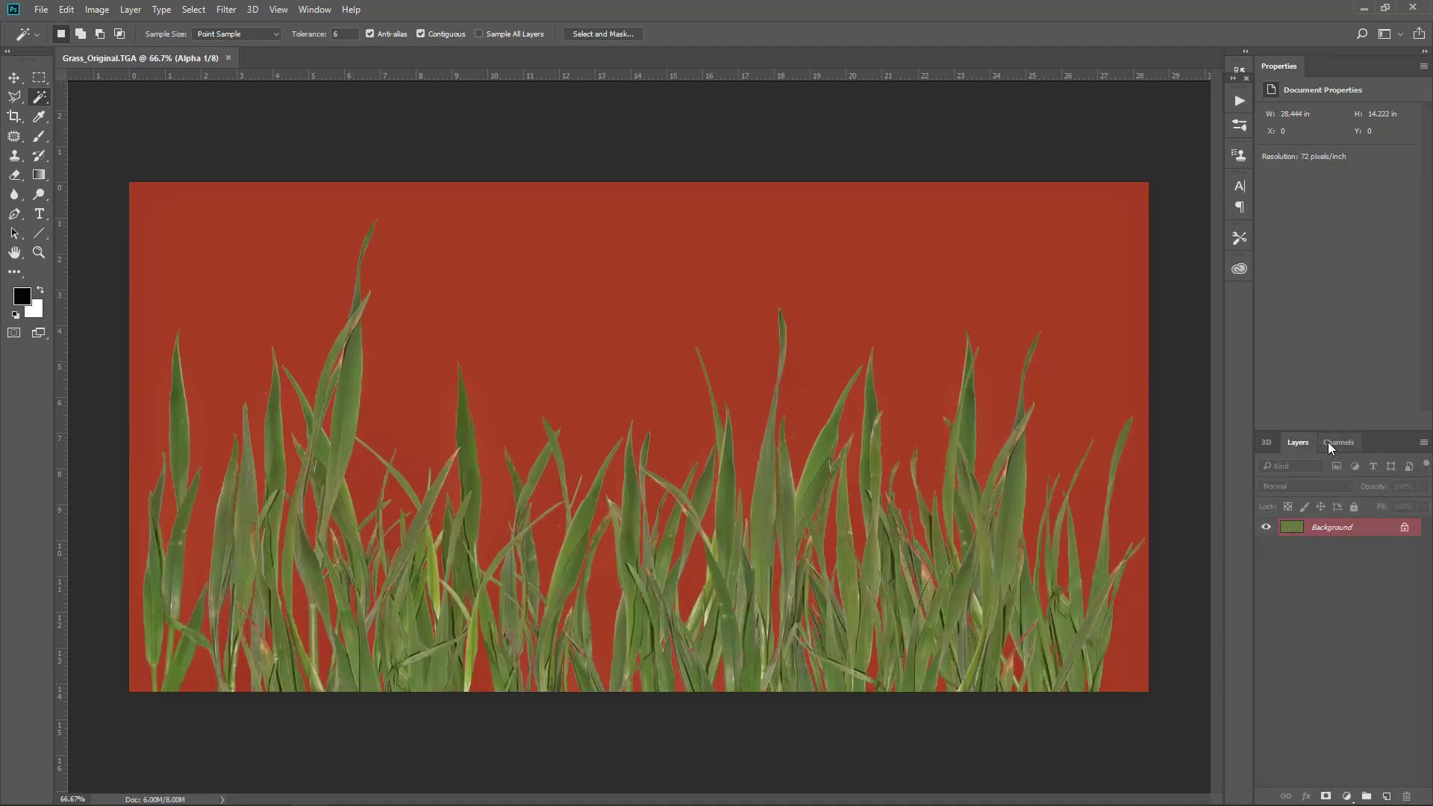
pyautogui.click(1264, 535)
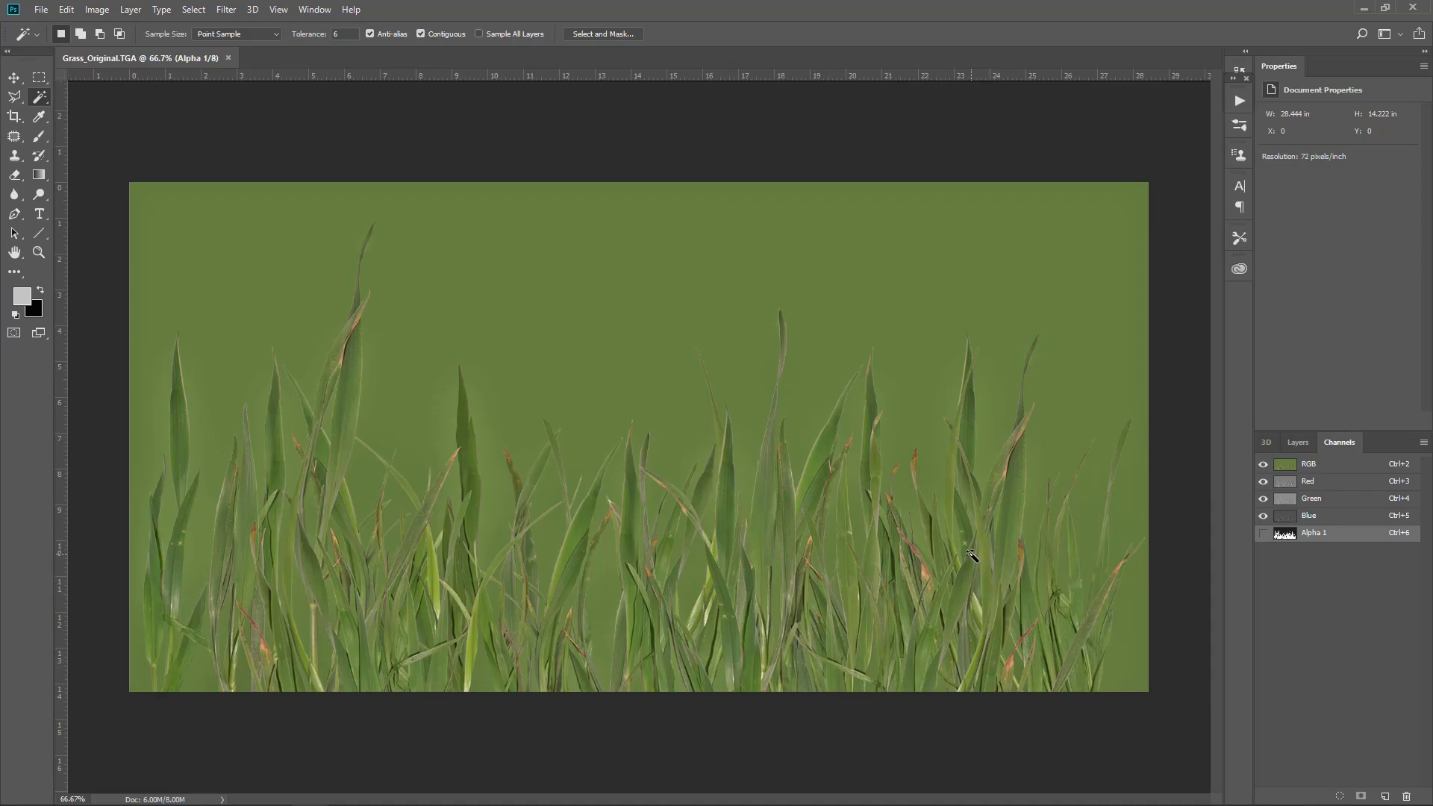
pyautogui.click(1263, 534)
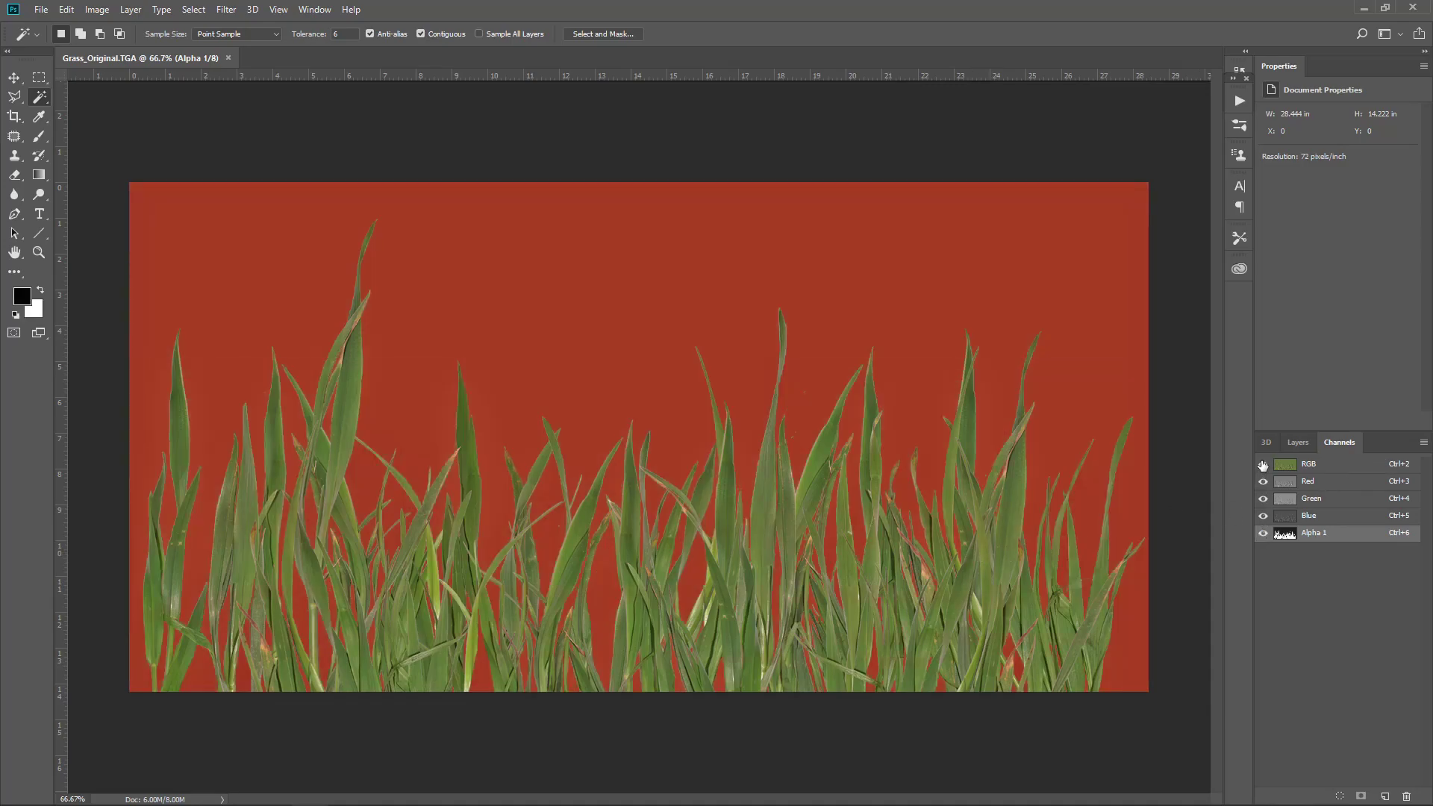
pyautogui.click(1263, 464)
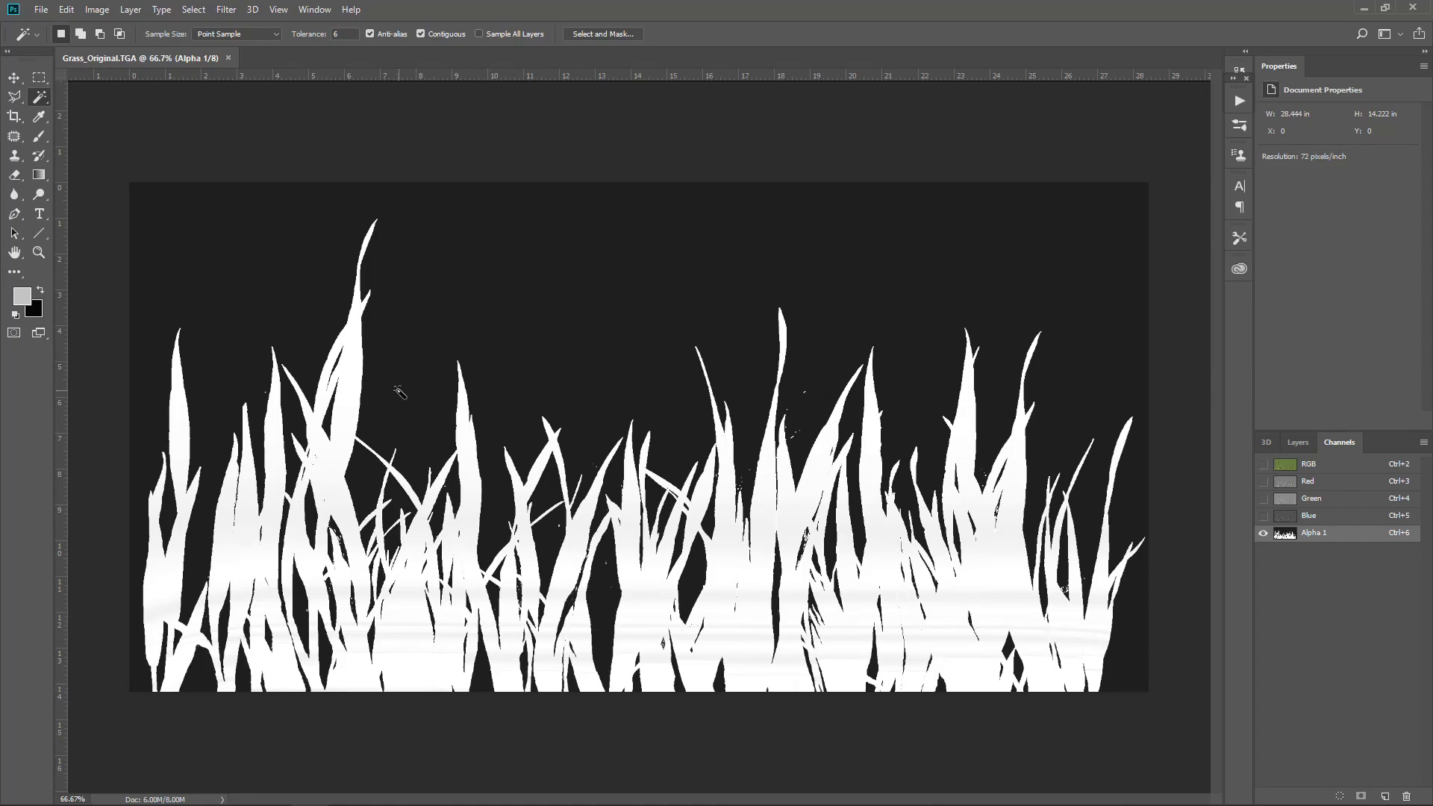
# - Select the white grass in the Alpha 1 mask using Color Range at Fuzziness 104
pyautogui.click(228, 14)
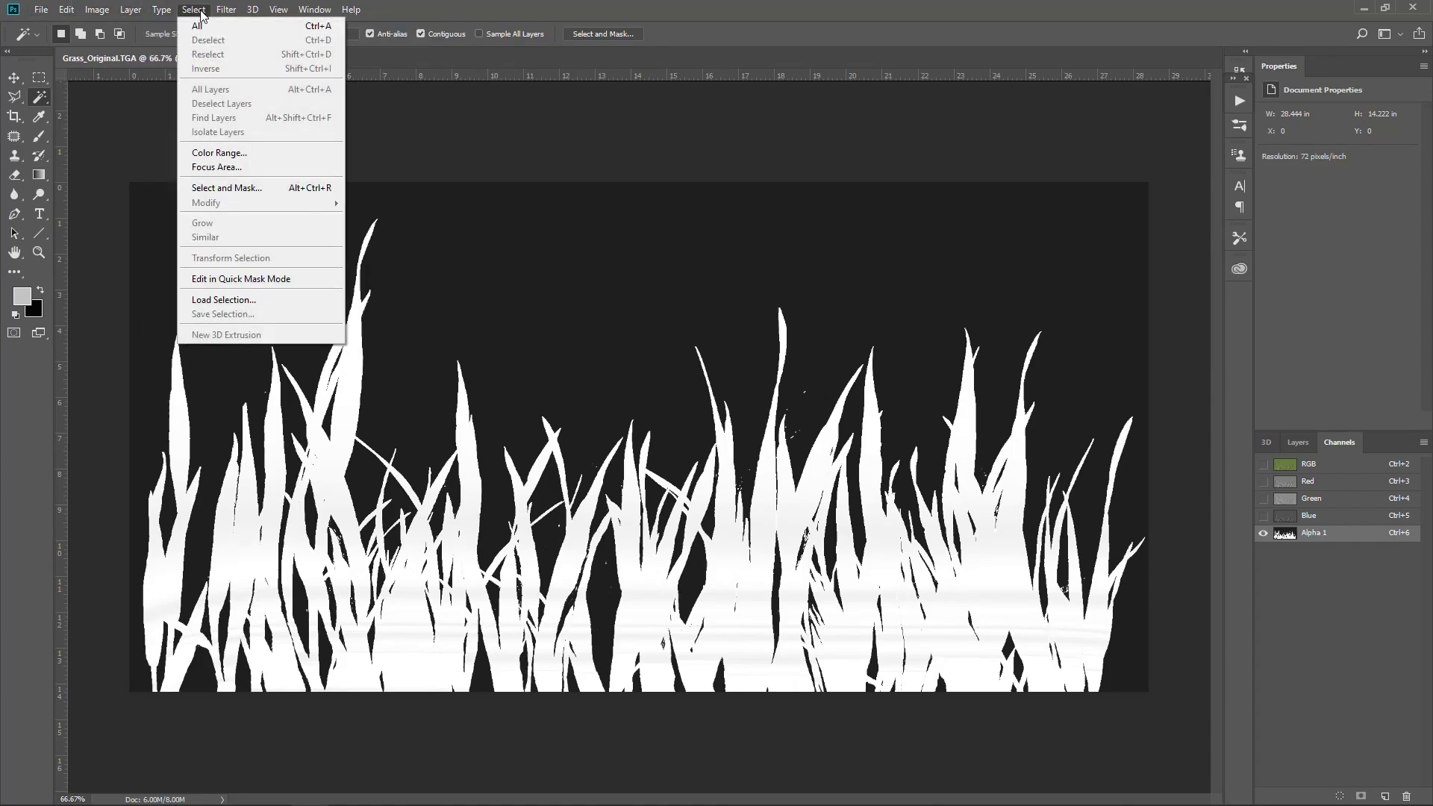
pyautogui.click(219, 153)
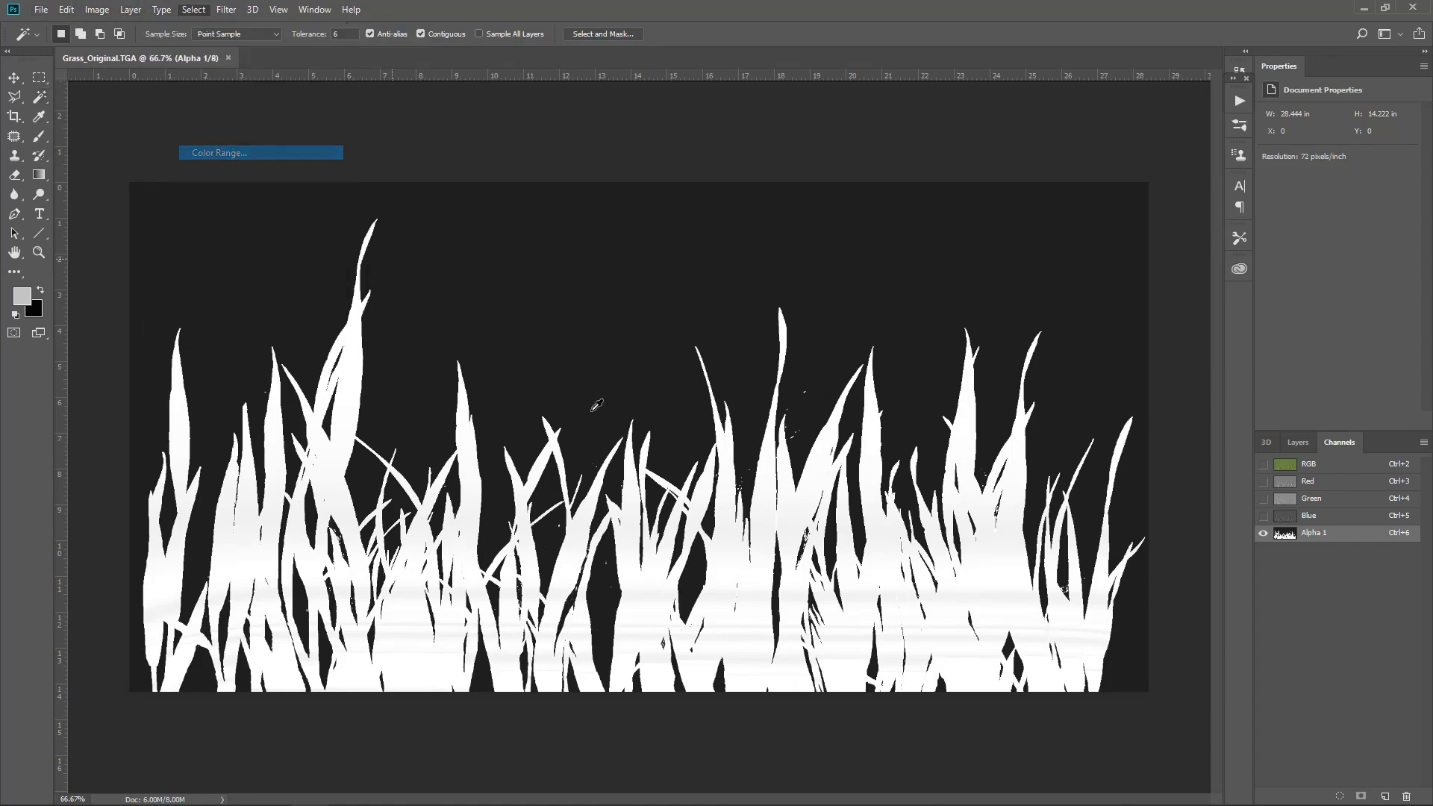
pyautogui.click(756, 611)
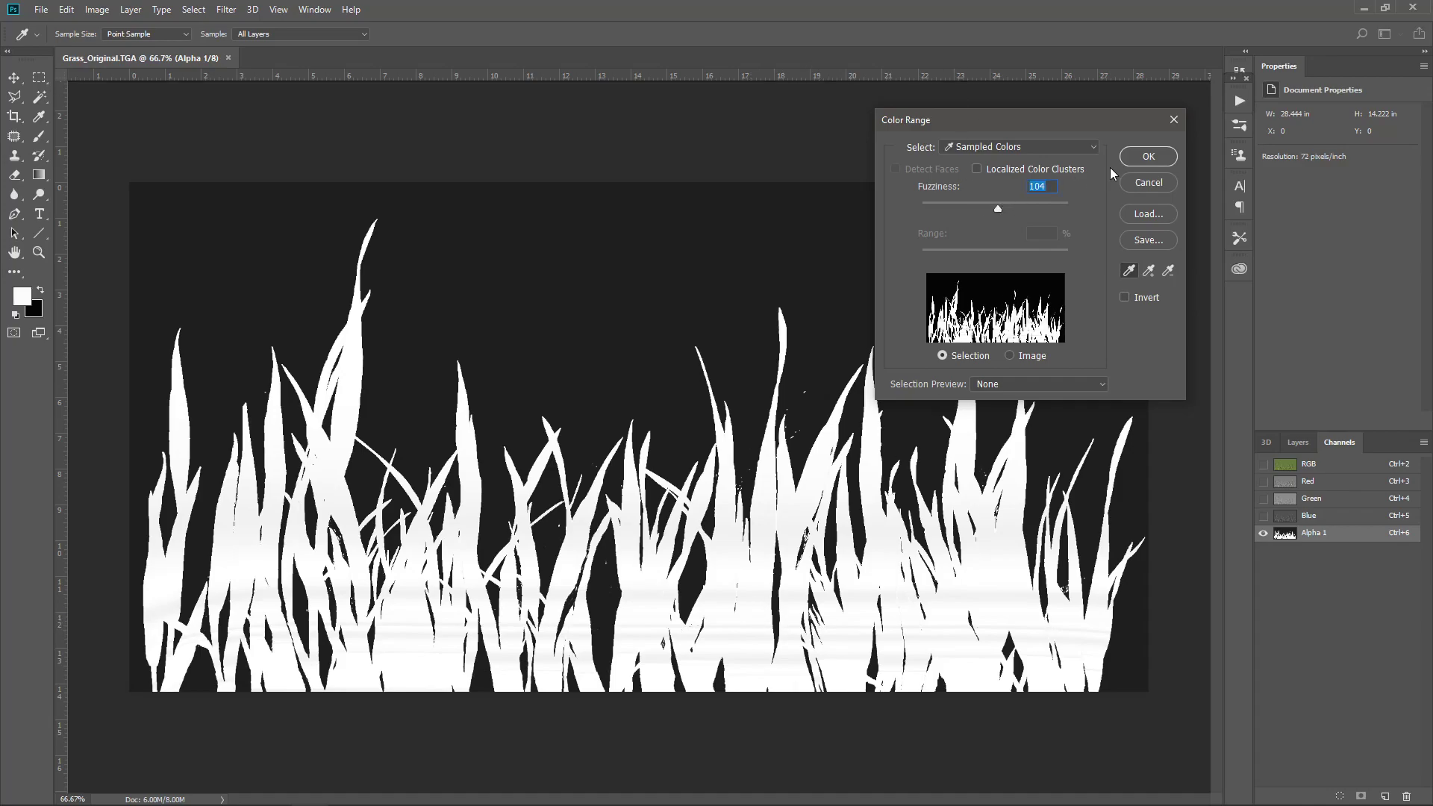
pyautogui.click(1151, 158)
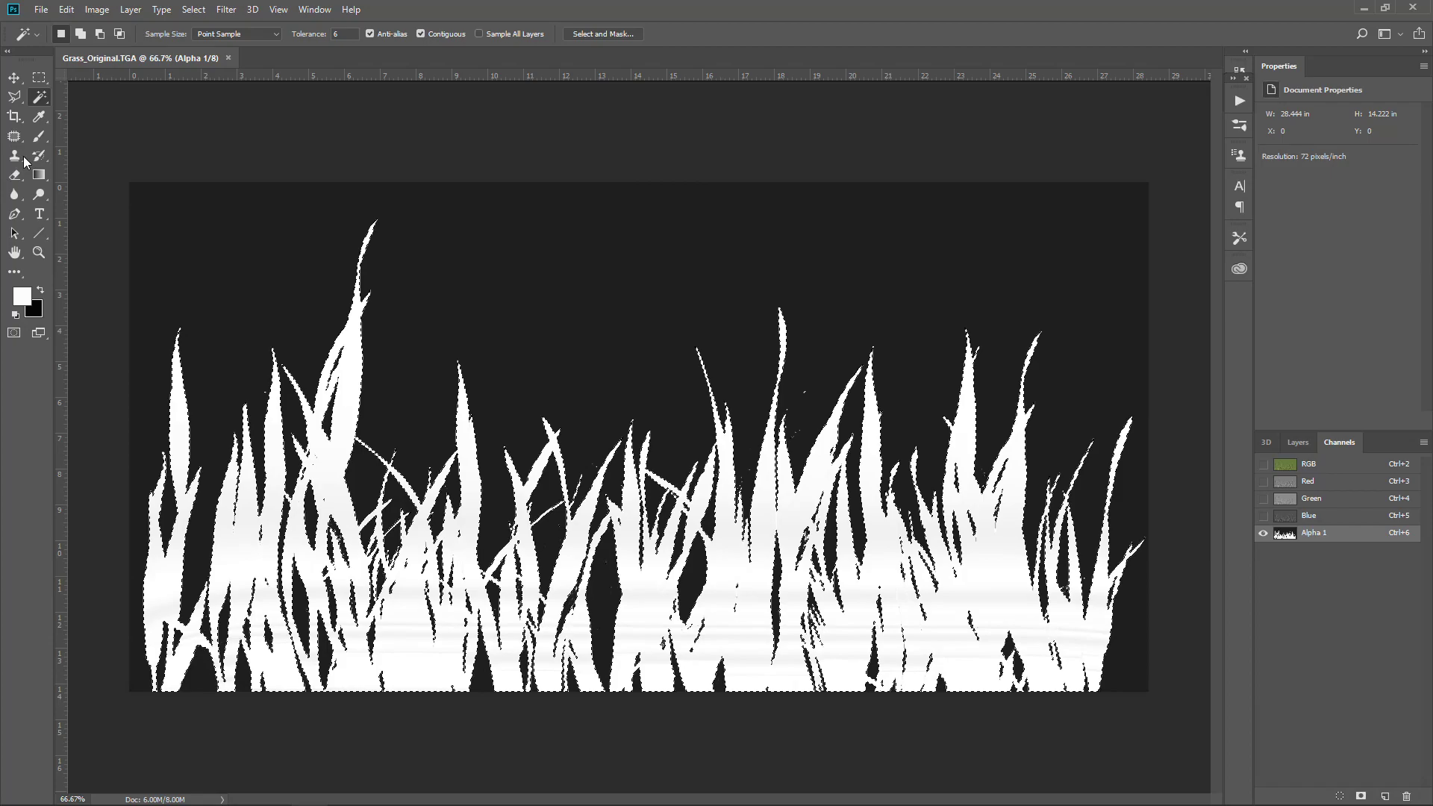
# - Fill the grass selection with a top-to-bottom white-to-grey gradient
pyautogui.click(47, 173)
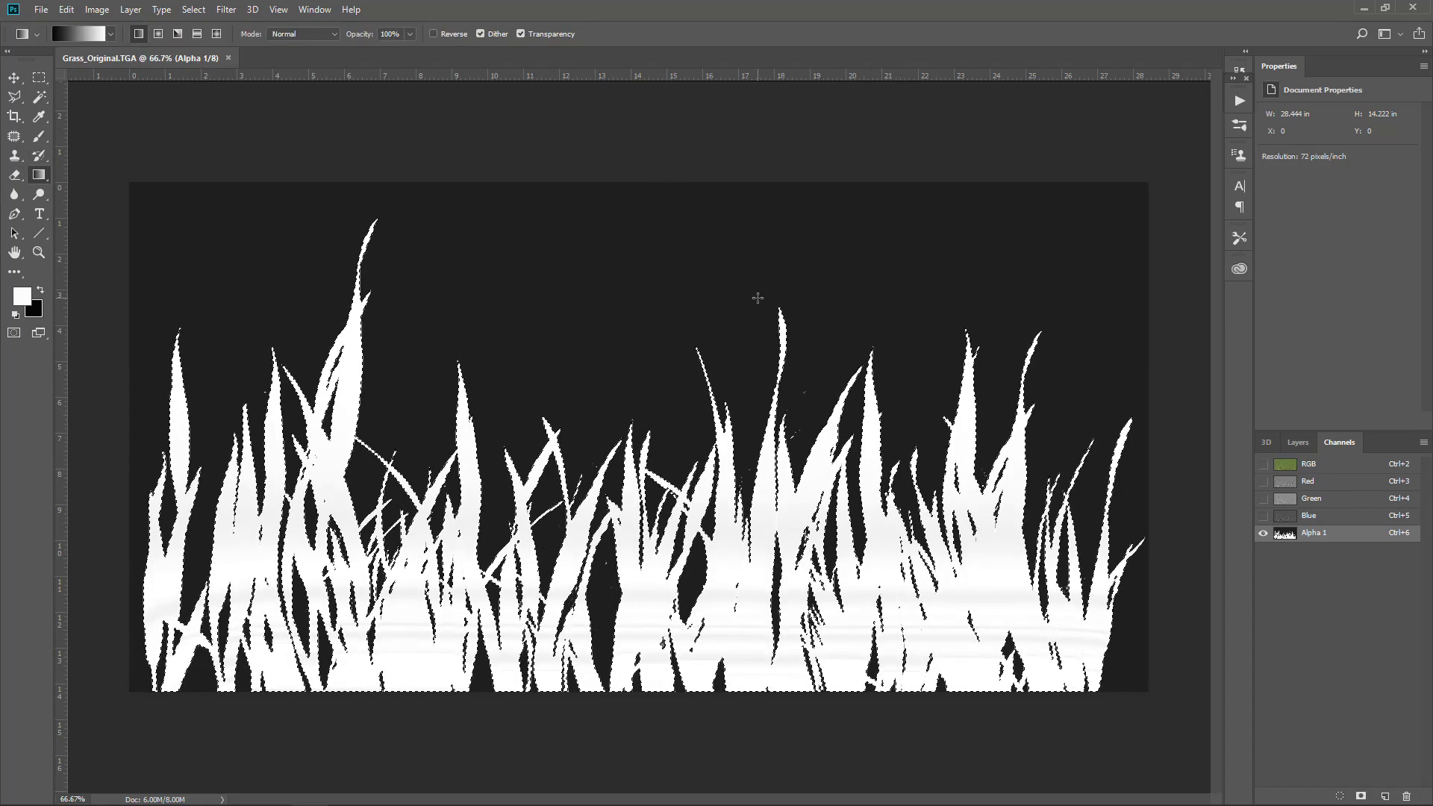
pyautogui.moveTo(725, 735); pyautogui.dragTo(725, 728)
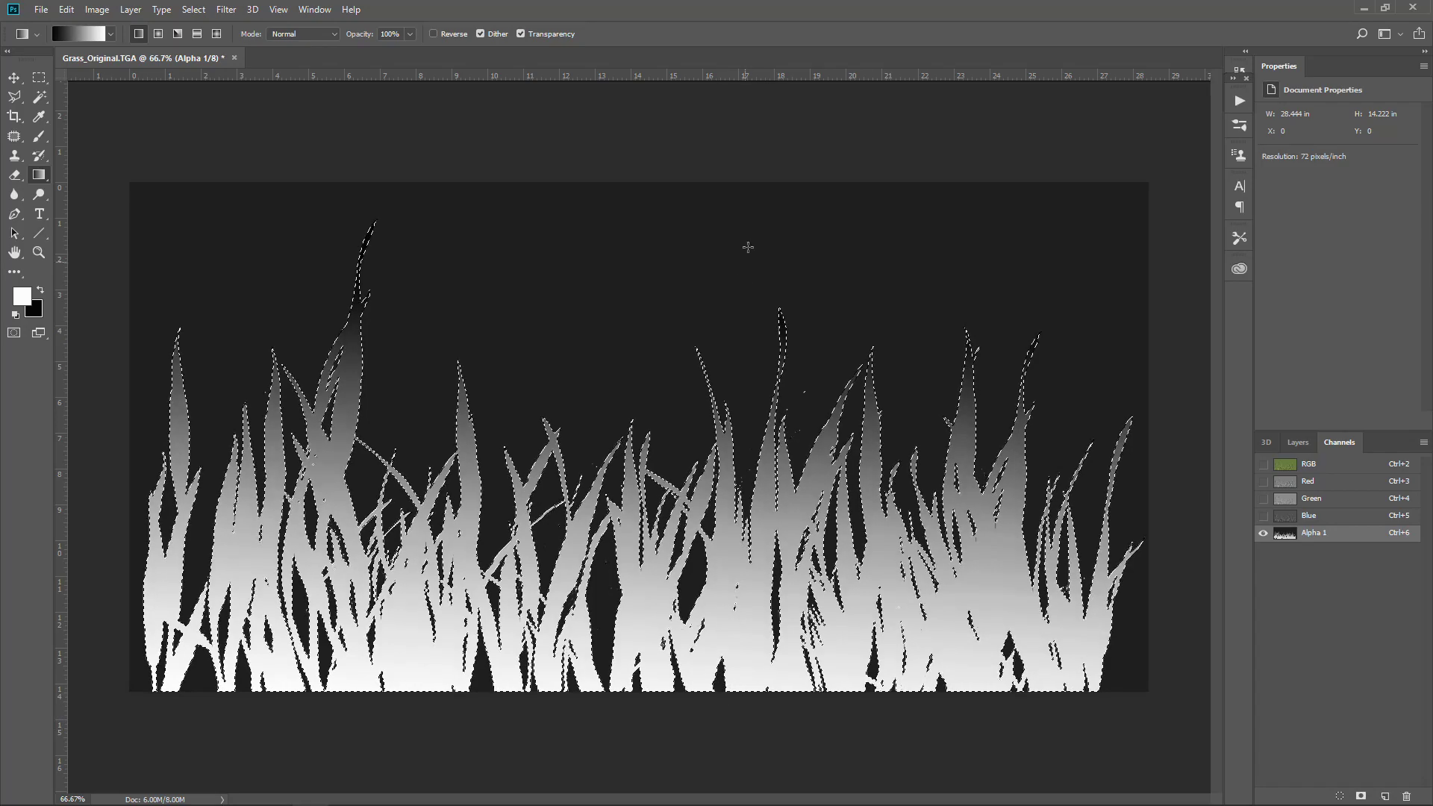
pyautogui.moveTo(743, 190); pyautogui.dragTo(746, 580)
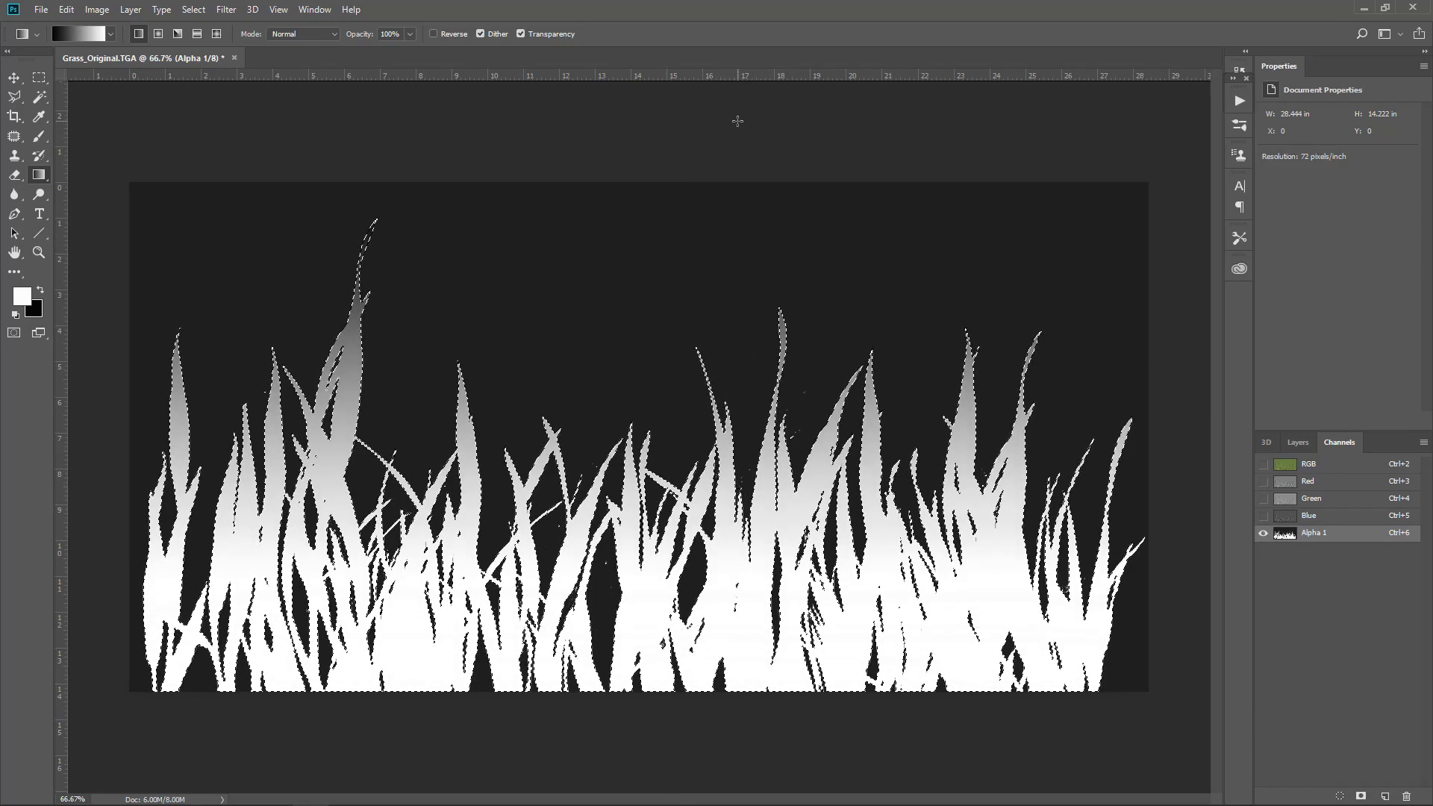
pyautogui.moveTo(737, 119); pyautogui.dragTo(727, 695)
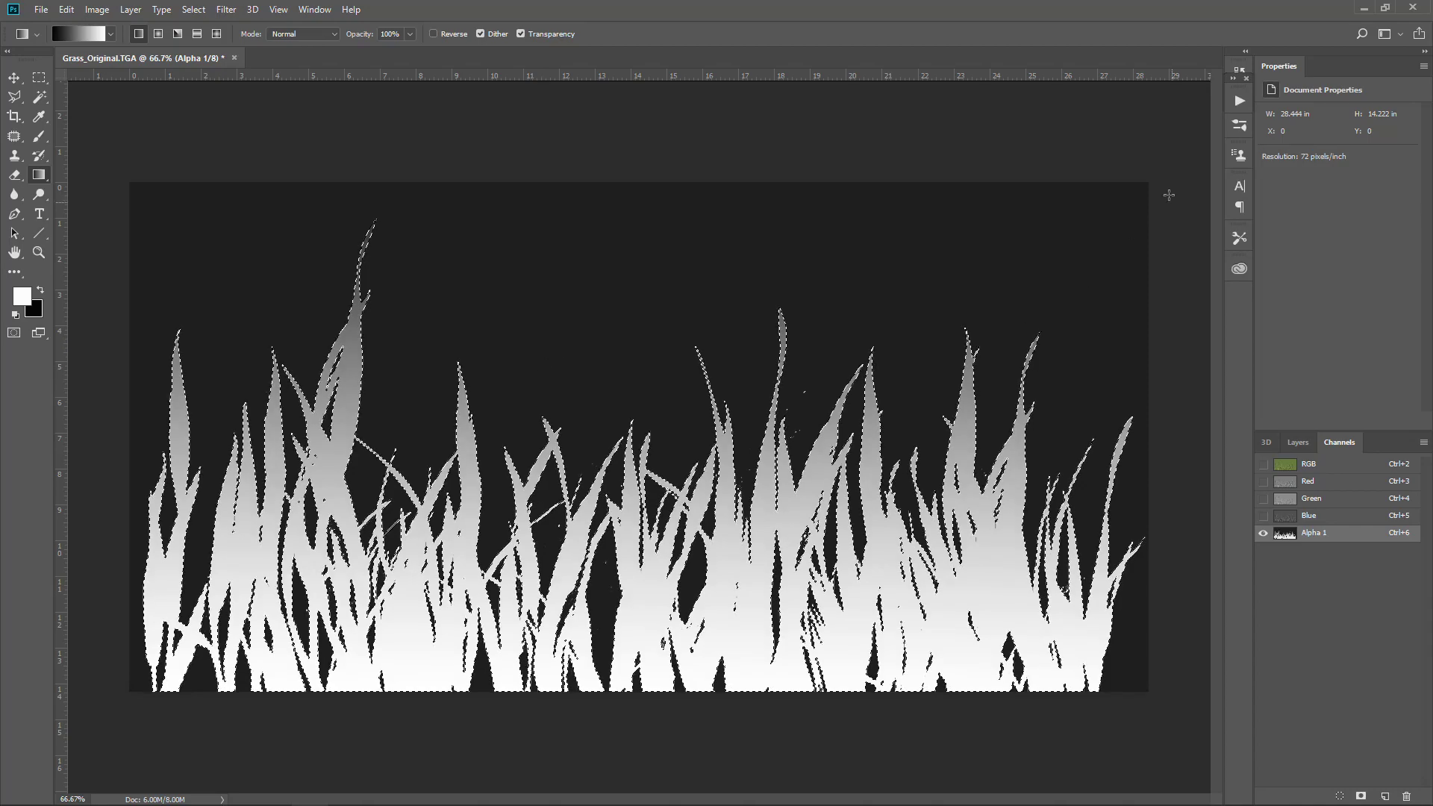
pyautogui.hotkey('ctrl', '-')
pyautogui.hotkey('ctrl', '-')
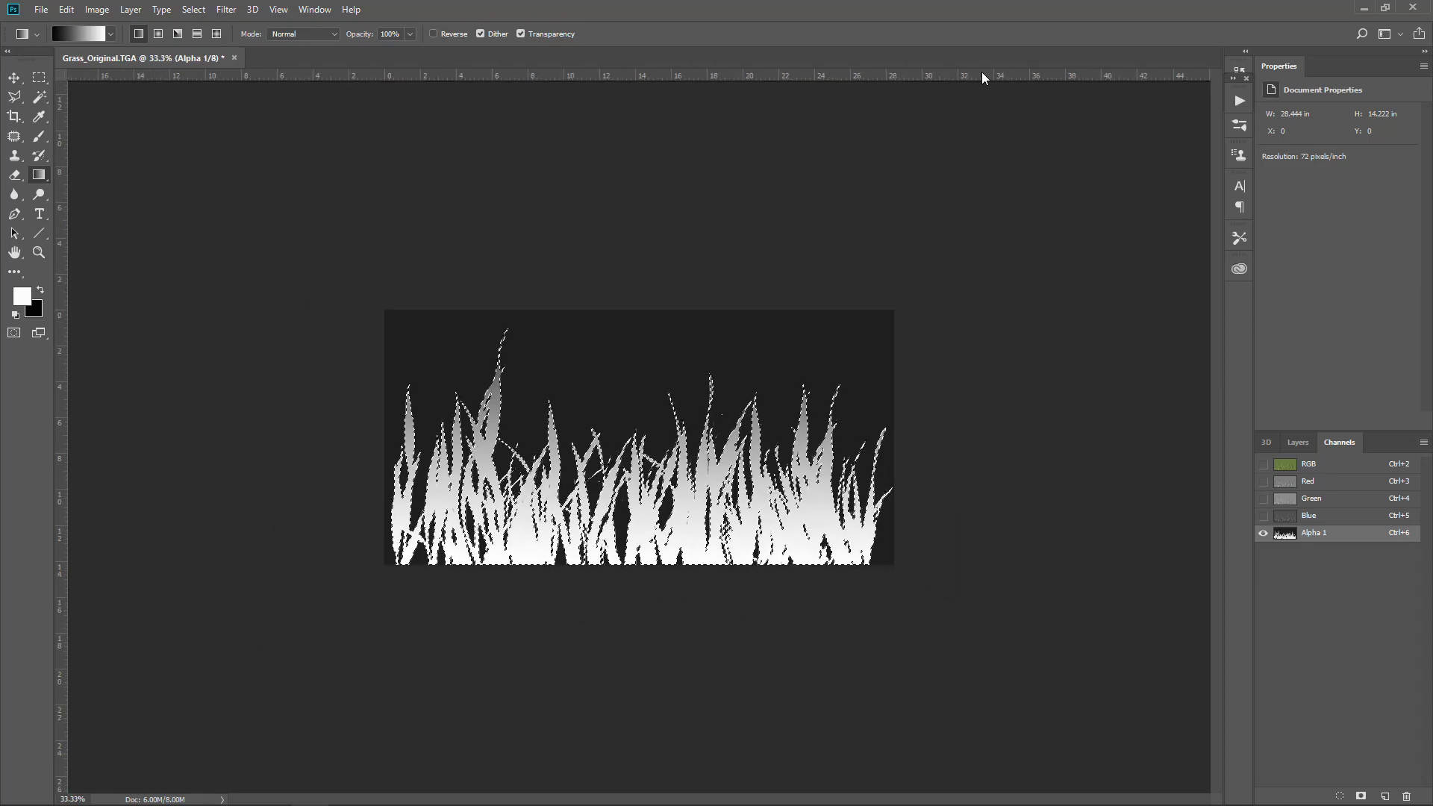
pyautogui.moveTo(663, 108)
pyautogui.mouseDown()
pyautogui.moveTo(637, 584)
pyautogui.moveTo(652, 557)
pyautogui.moveTo(649, 570)
pyautogui.mouseUp()
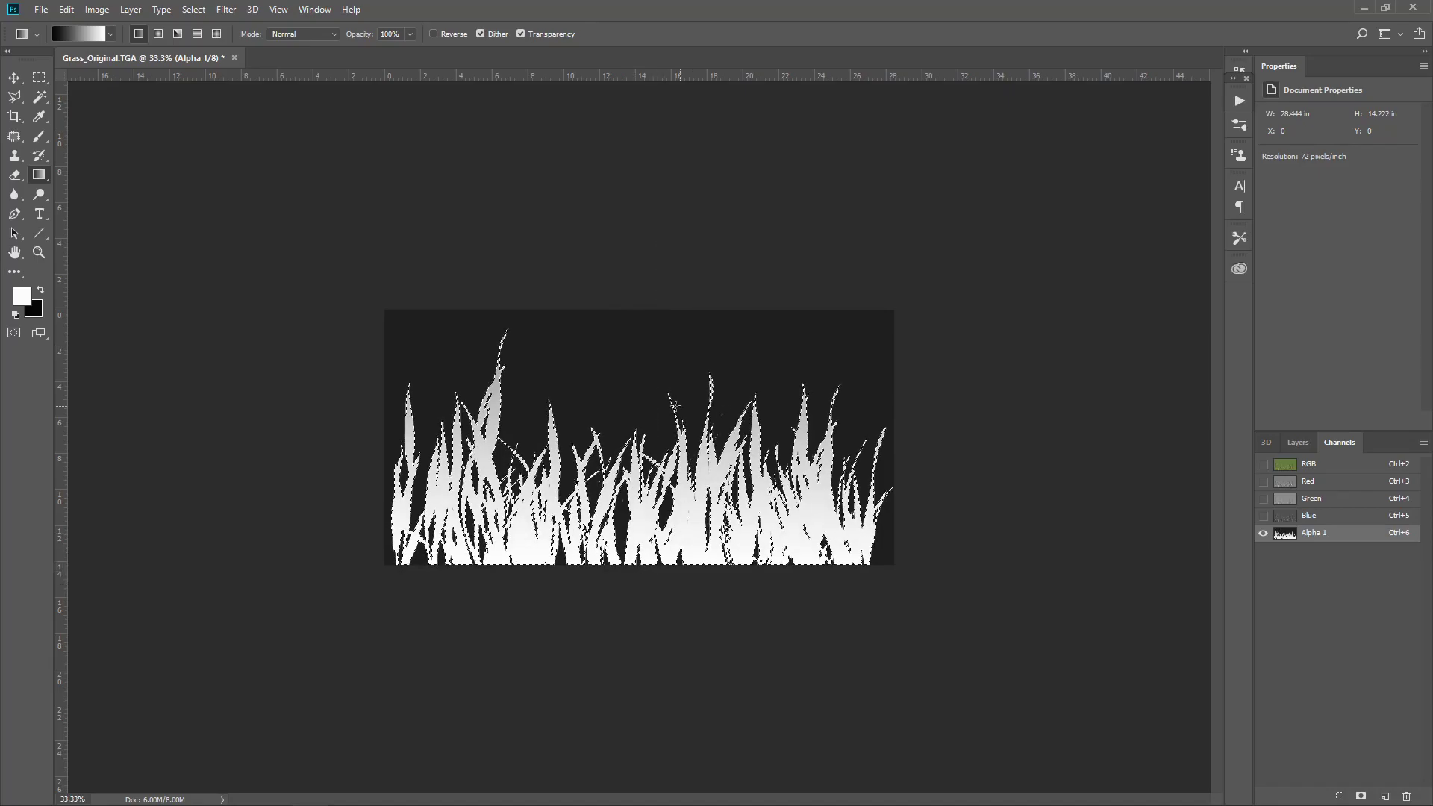
# - Zoom in on the mask, show the RGB channels with Alpha 1, and open Save As
pyautogui.press('z')
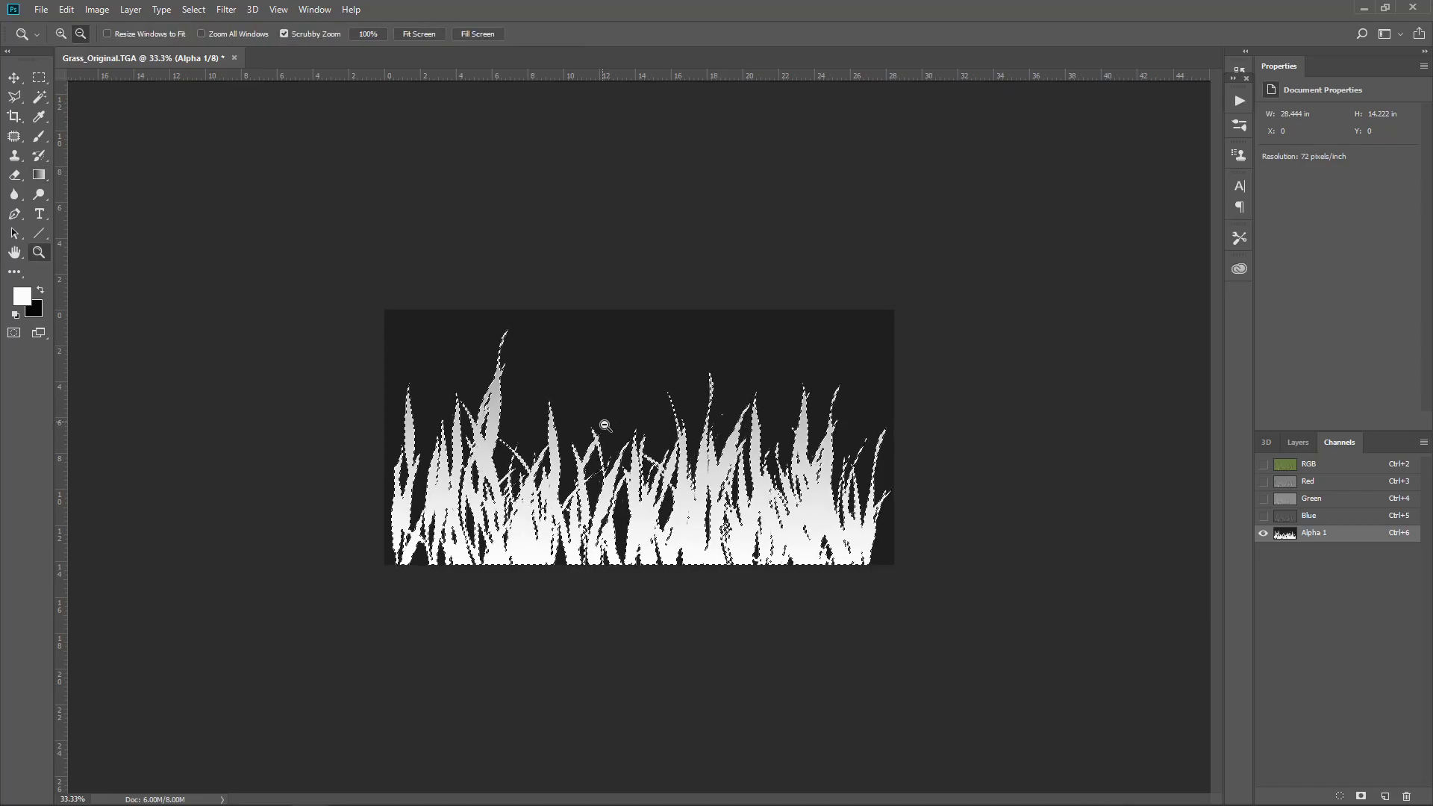
pyautogui.keyDown('alt'); pyautogui.scroll(5, 571, 437); pyautogui.keyUp('alt')
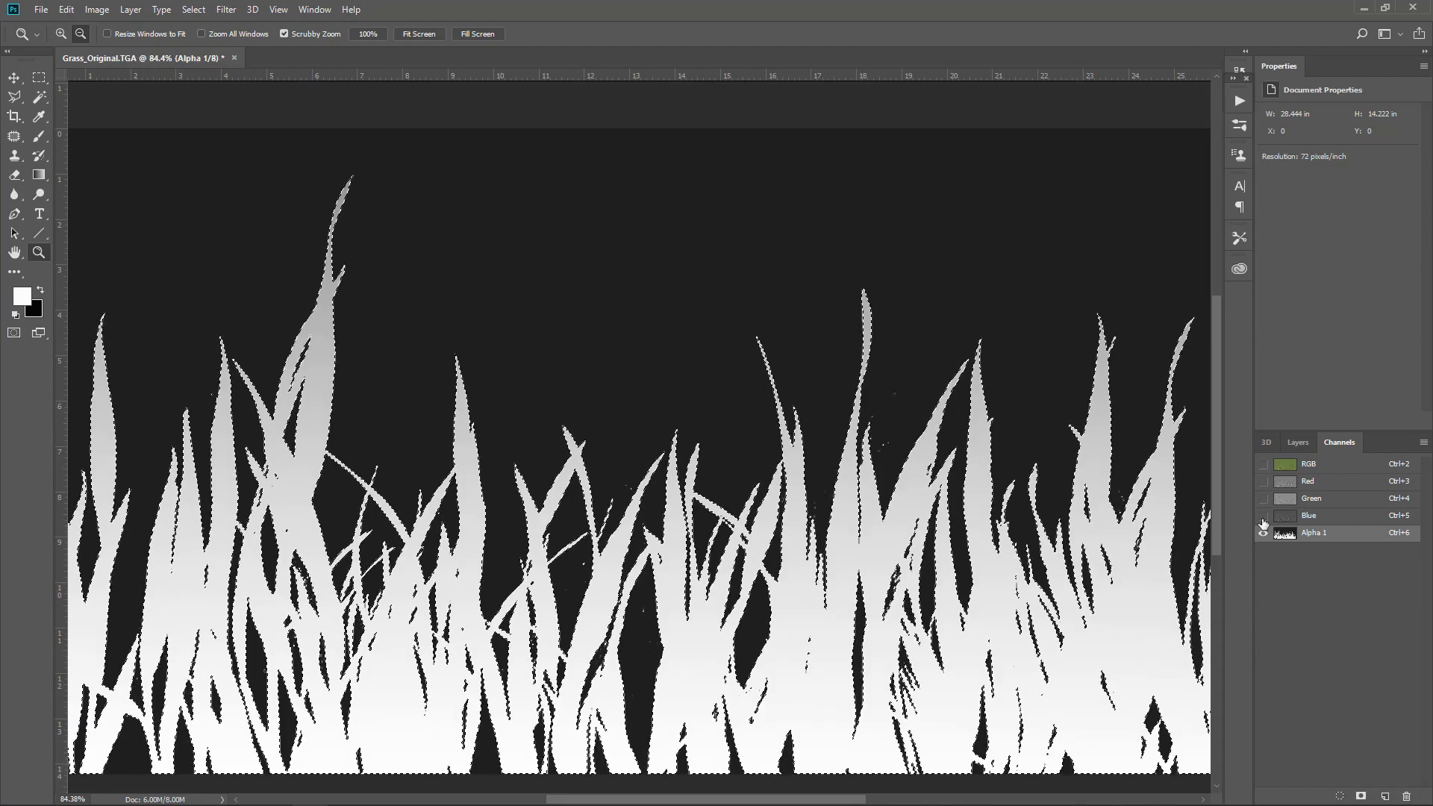
pyautogui.click(1262, 464)
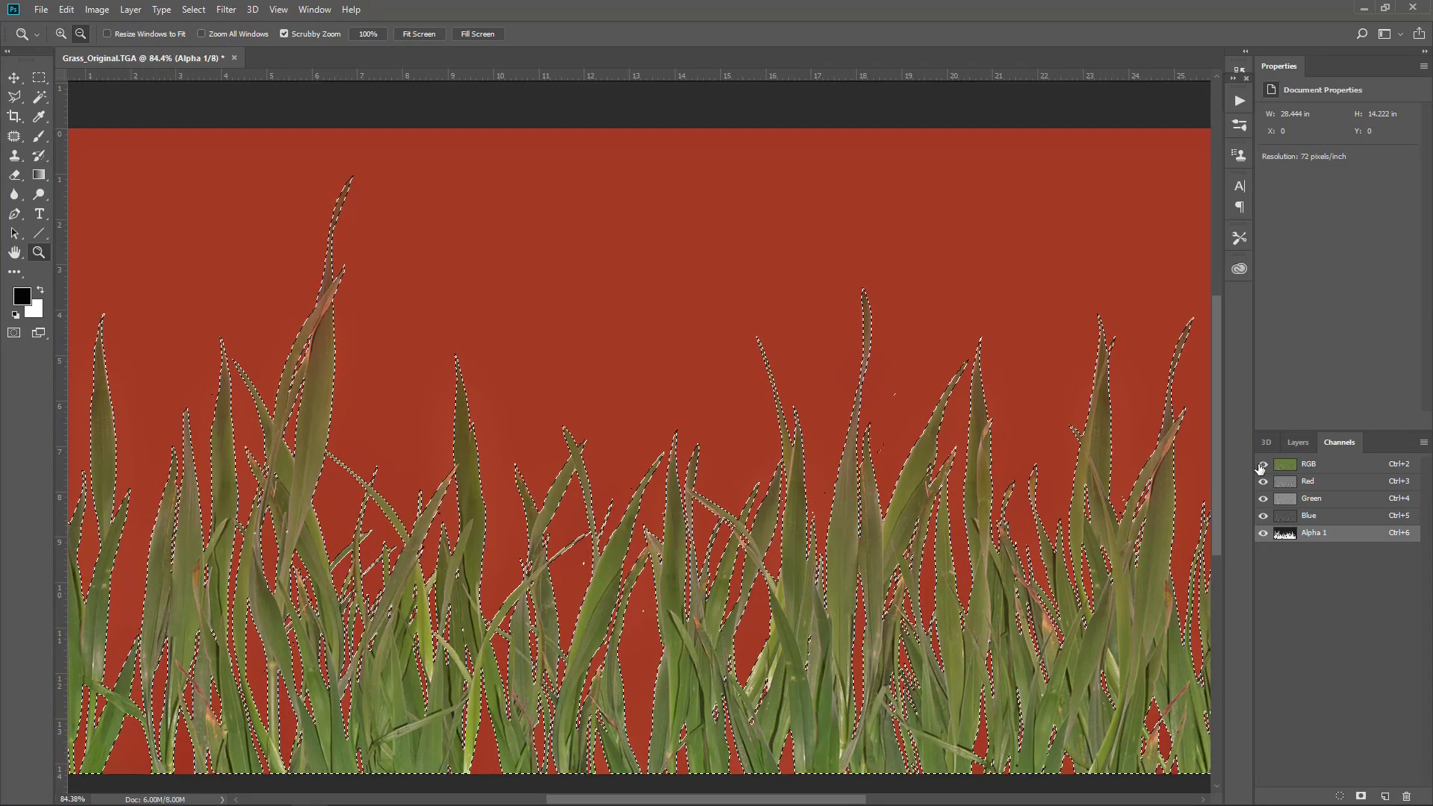
pyautogui.hotkey('ctrl', 'shift', 's')
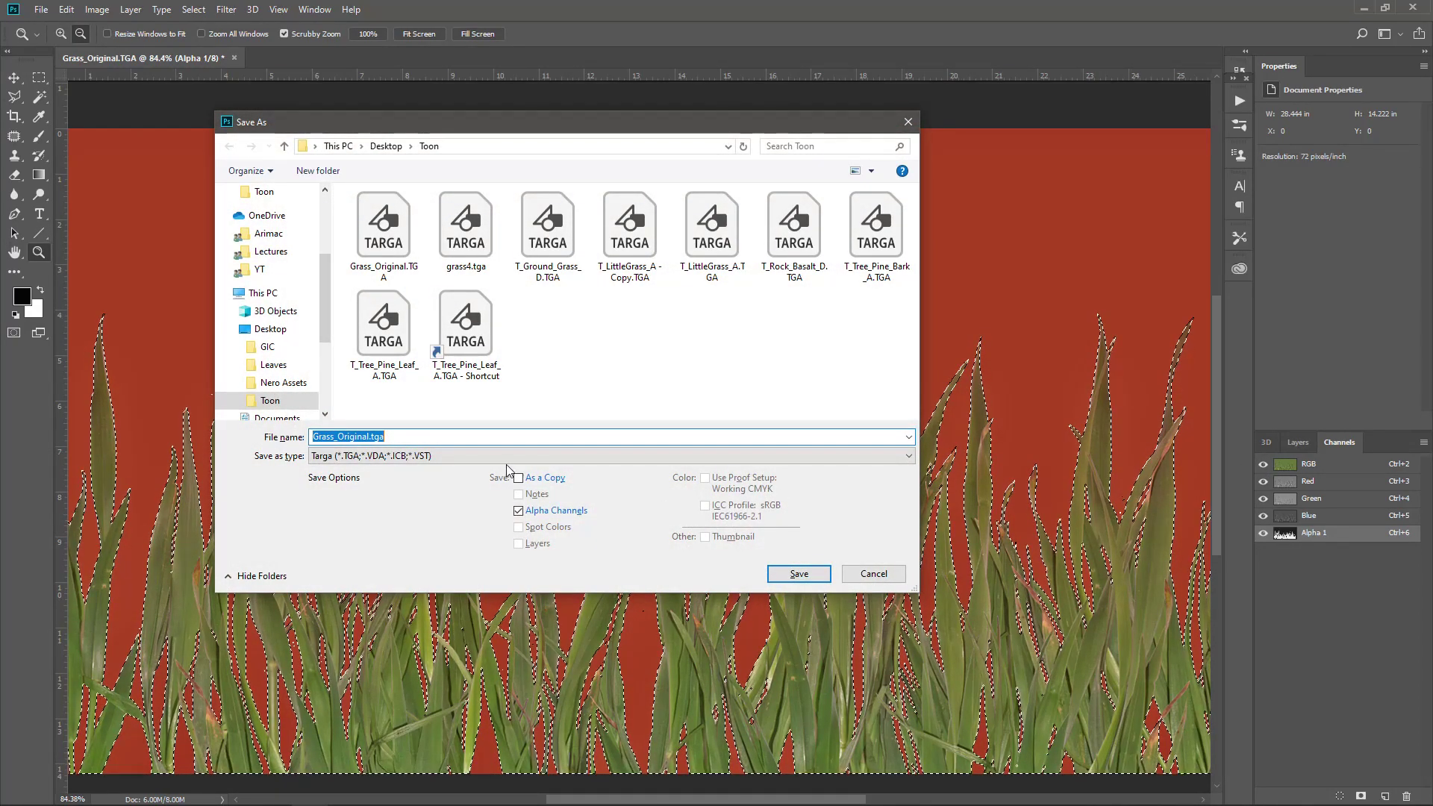
# - Save the texture as Grass_AlphaFixed.tga, deselect, and switch to File Explorer
pyautogui.click(475, 436)
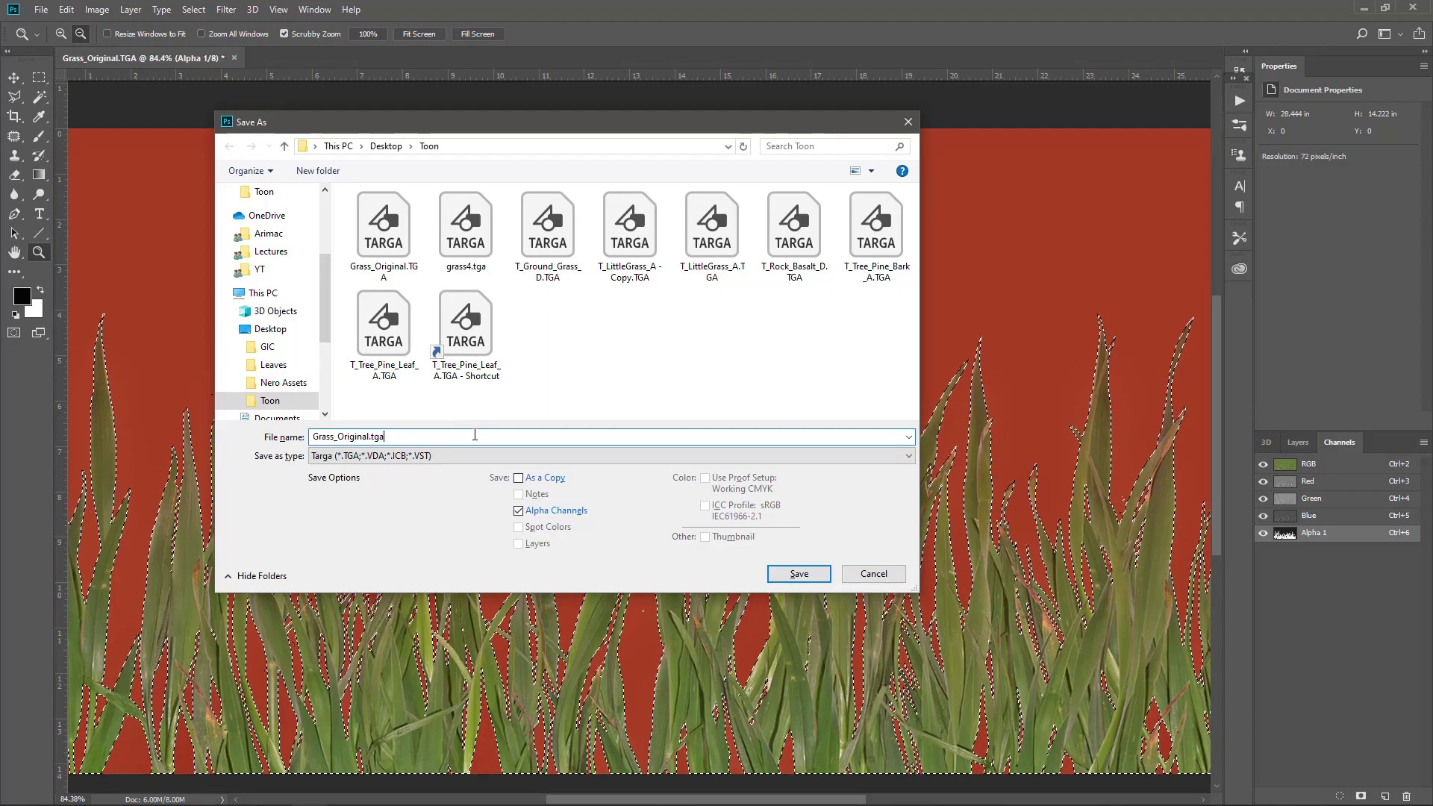
pyautogui.hotkey('ctrl', 'shift', 'Left')
pyautogui.hotkey('ctrl', 'shift', 'Left')
pyautogui.hotkey('ctrl', 'shift', 'Left')
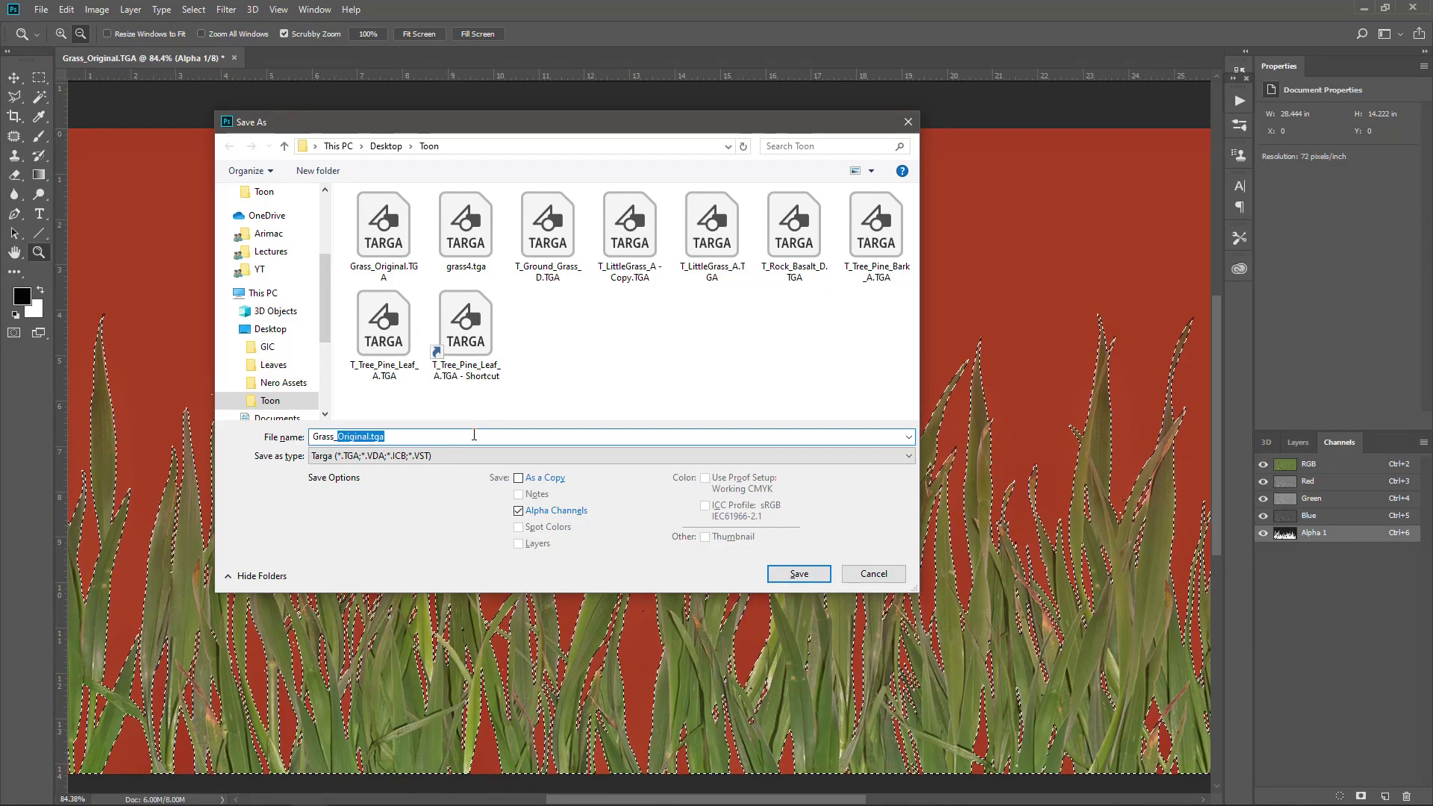
pyautogui.write('AlphaF')
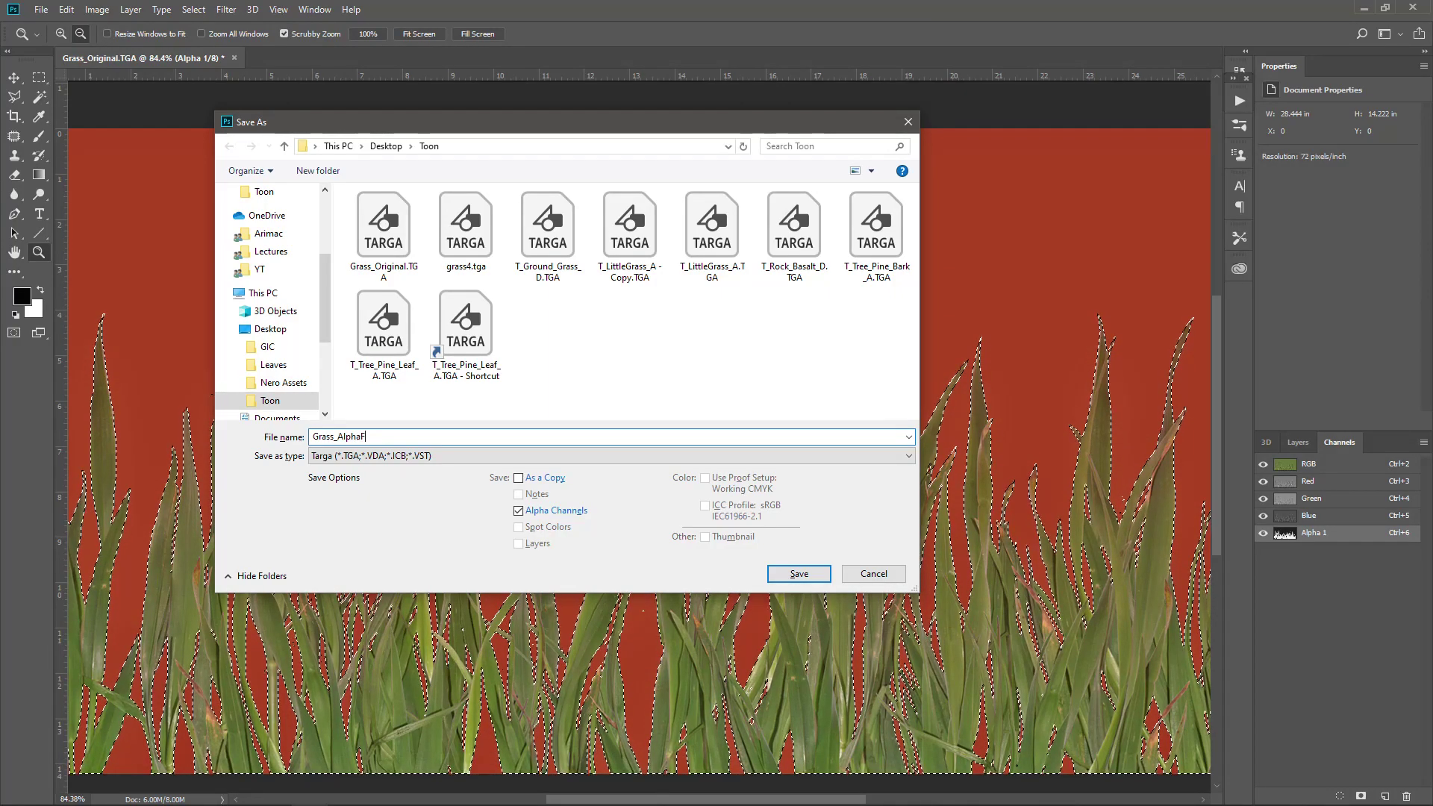
pyautogui.write('ixed')
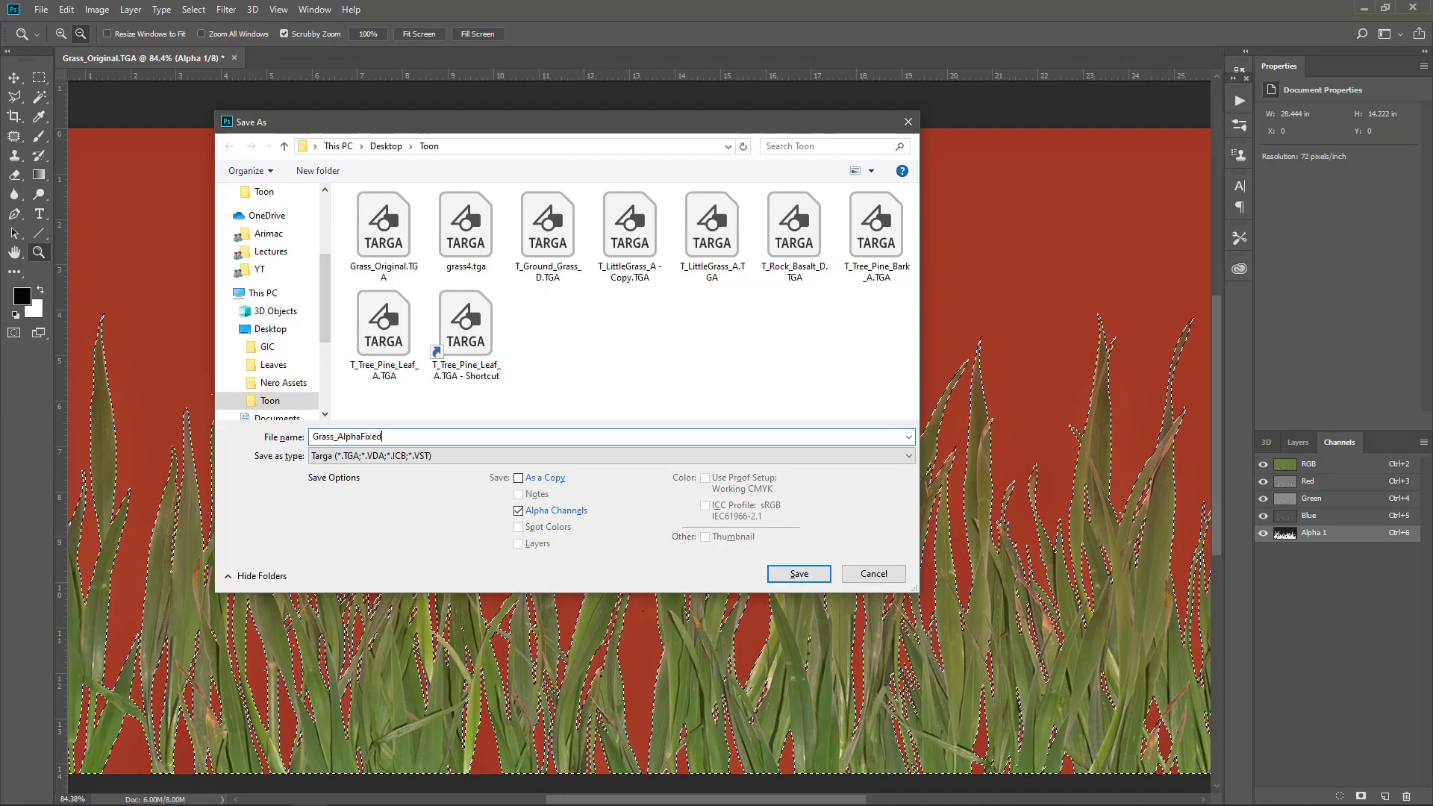
pyautogui.press('Return')
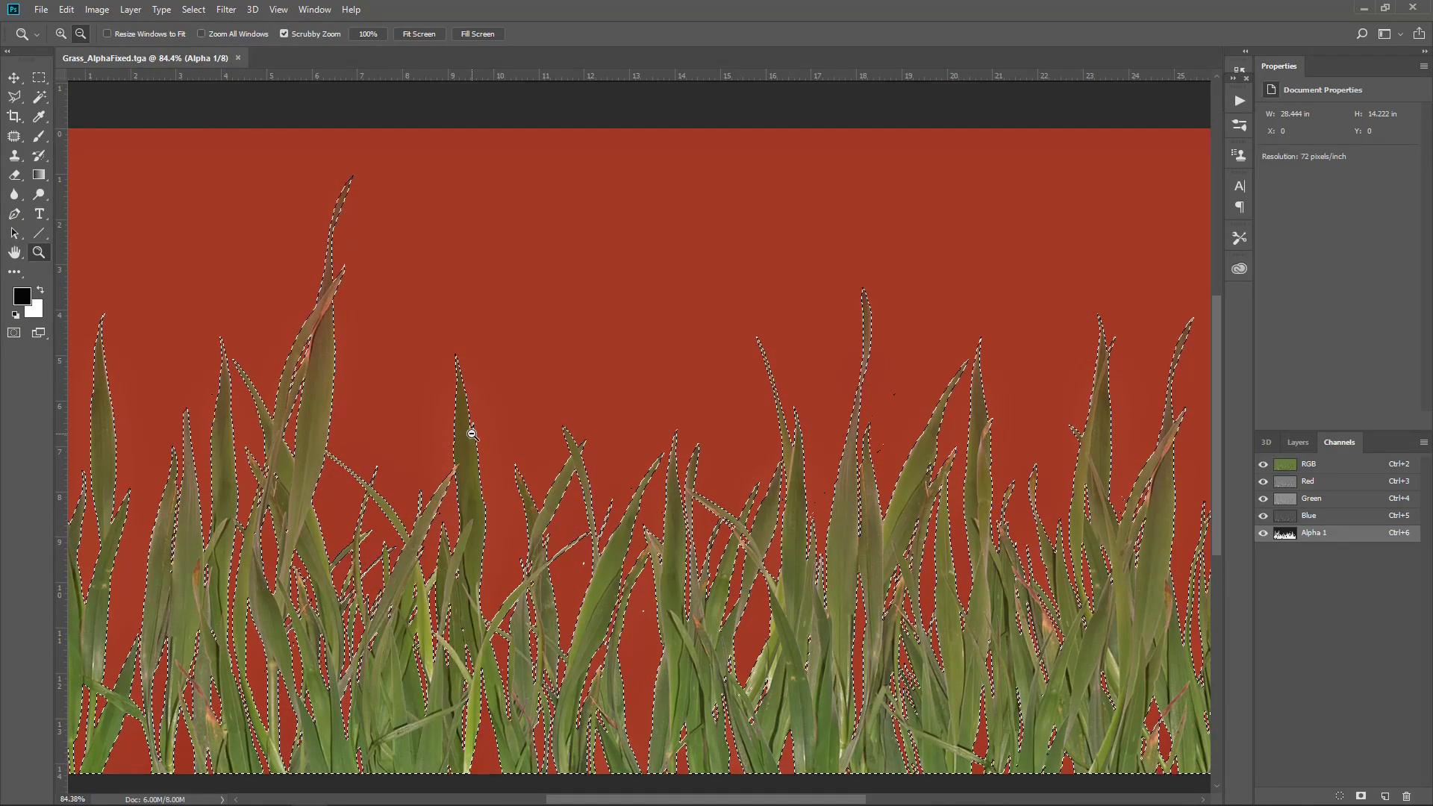
pyautogui.hotkey('ctrl', 'd')
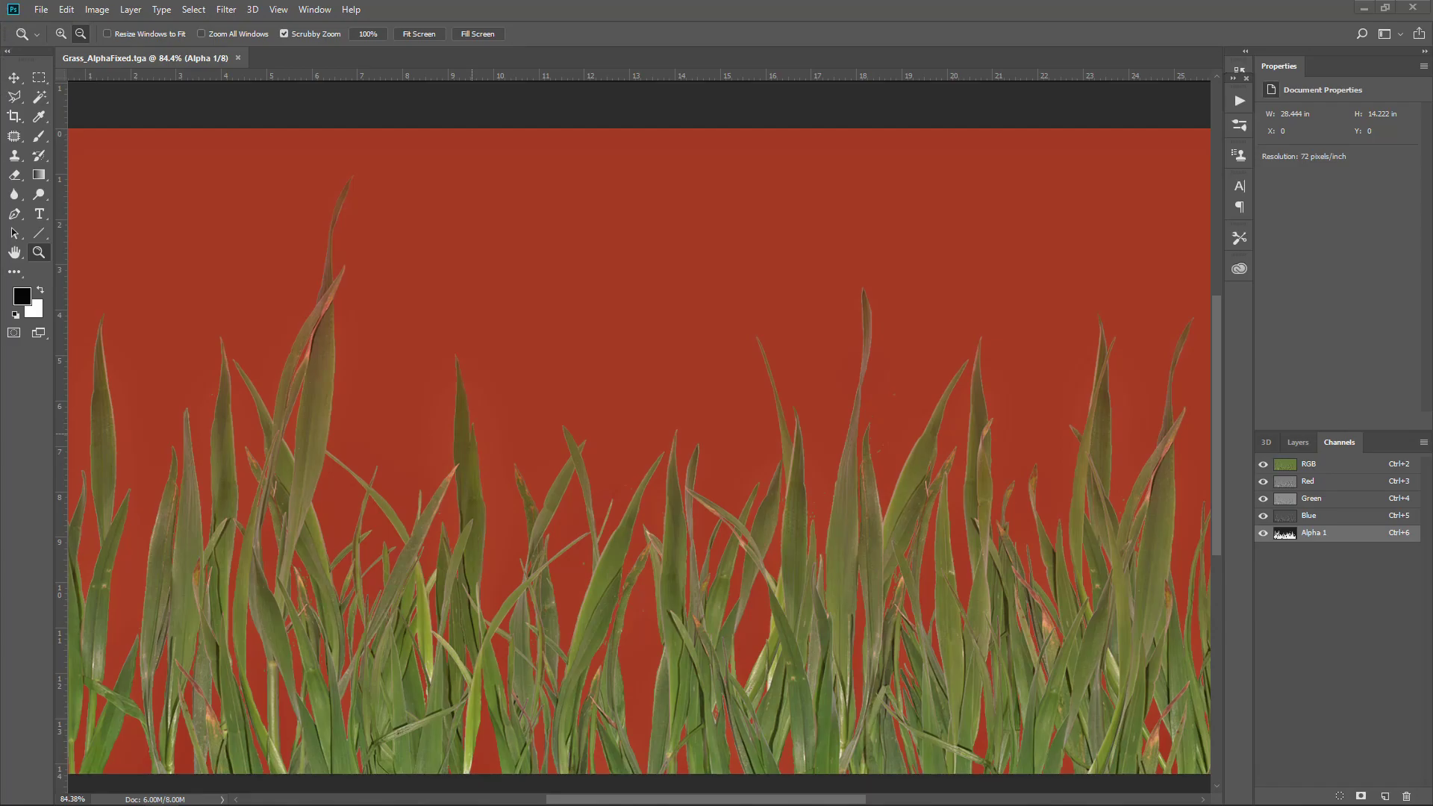
pyautogui.hotkey('alt', 'Tab')
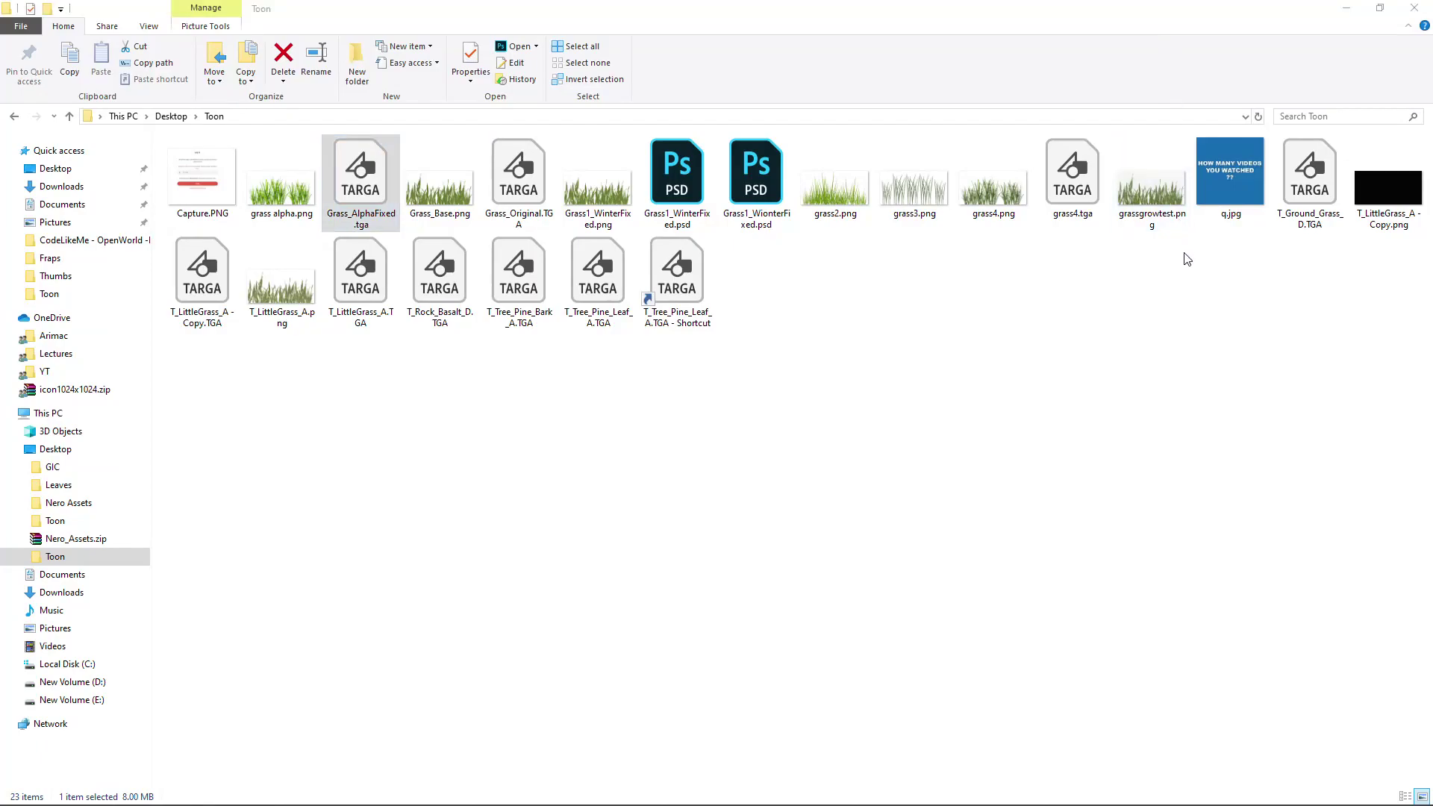
# - Import Grass_AlphaFixed.tga from Explorer into Unreal's Grass_Toon content folder
pyautogui.hotkey('alt', 'Tab')
pyautogui.click(211, 10)
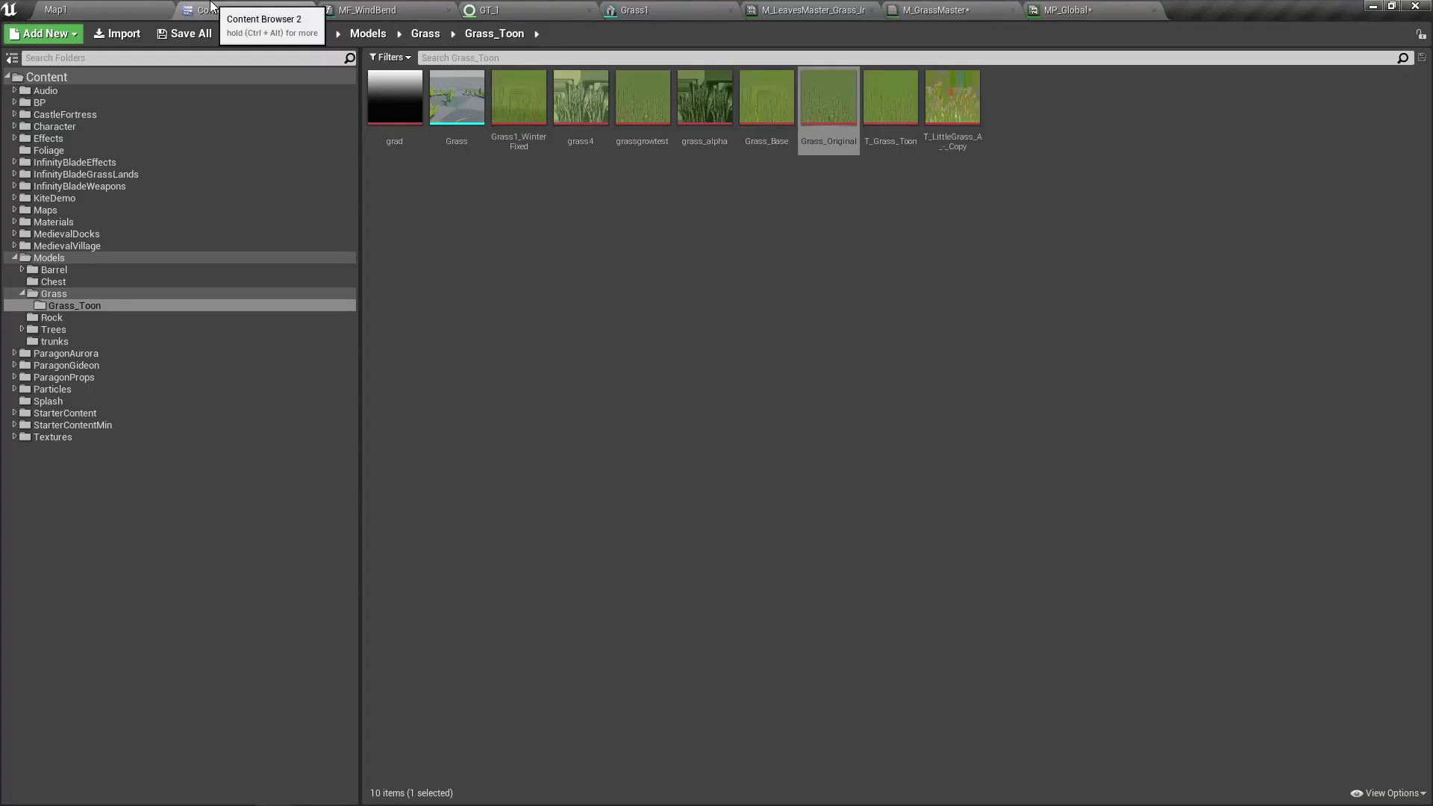
pyautogui.hotkey('alt', 'Tab')
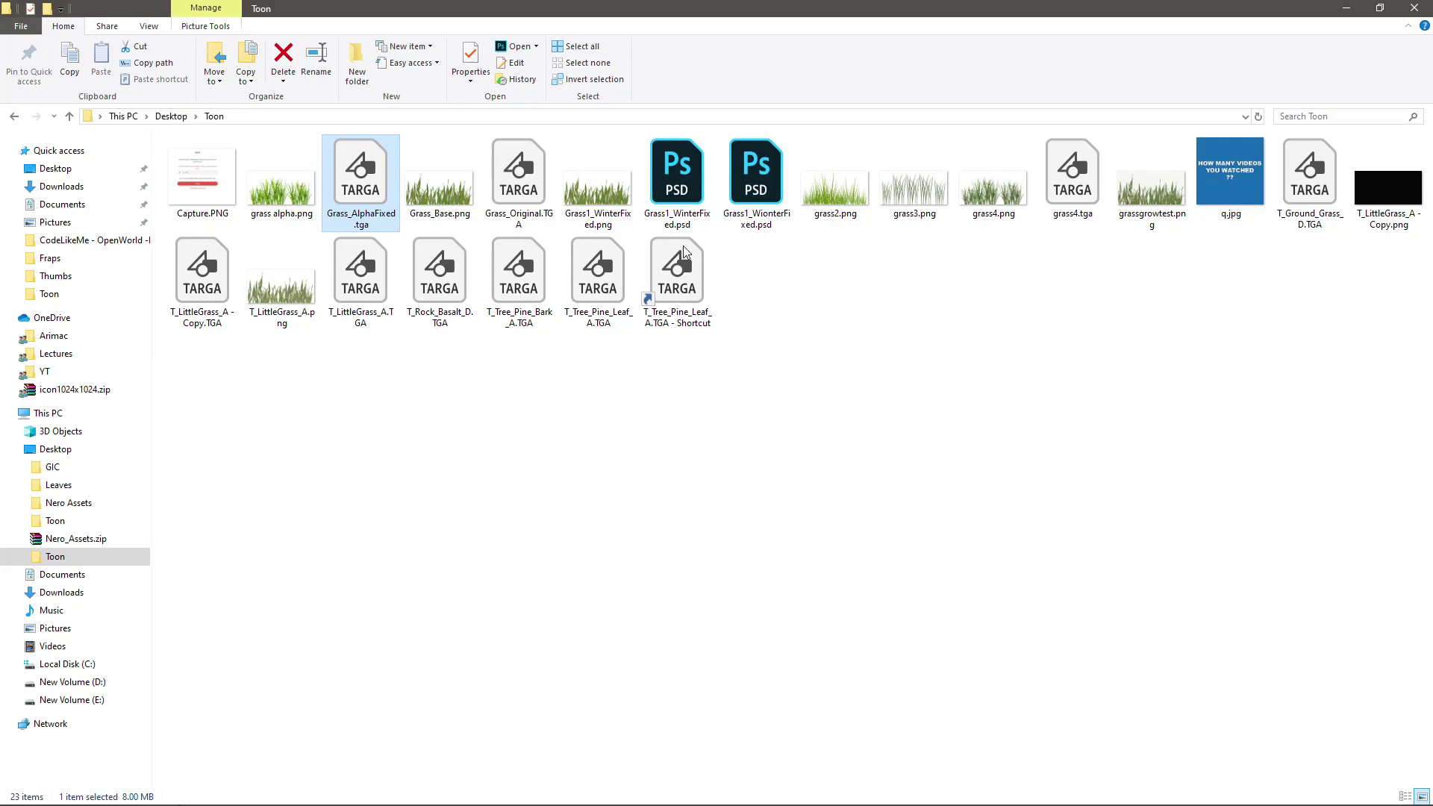
pyautogui.hotkey('alt', 'Tab')
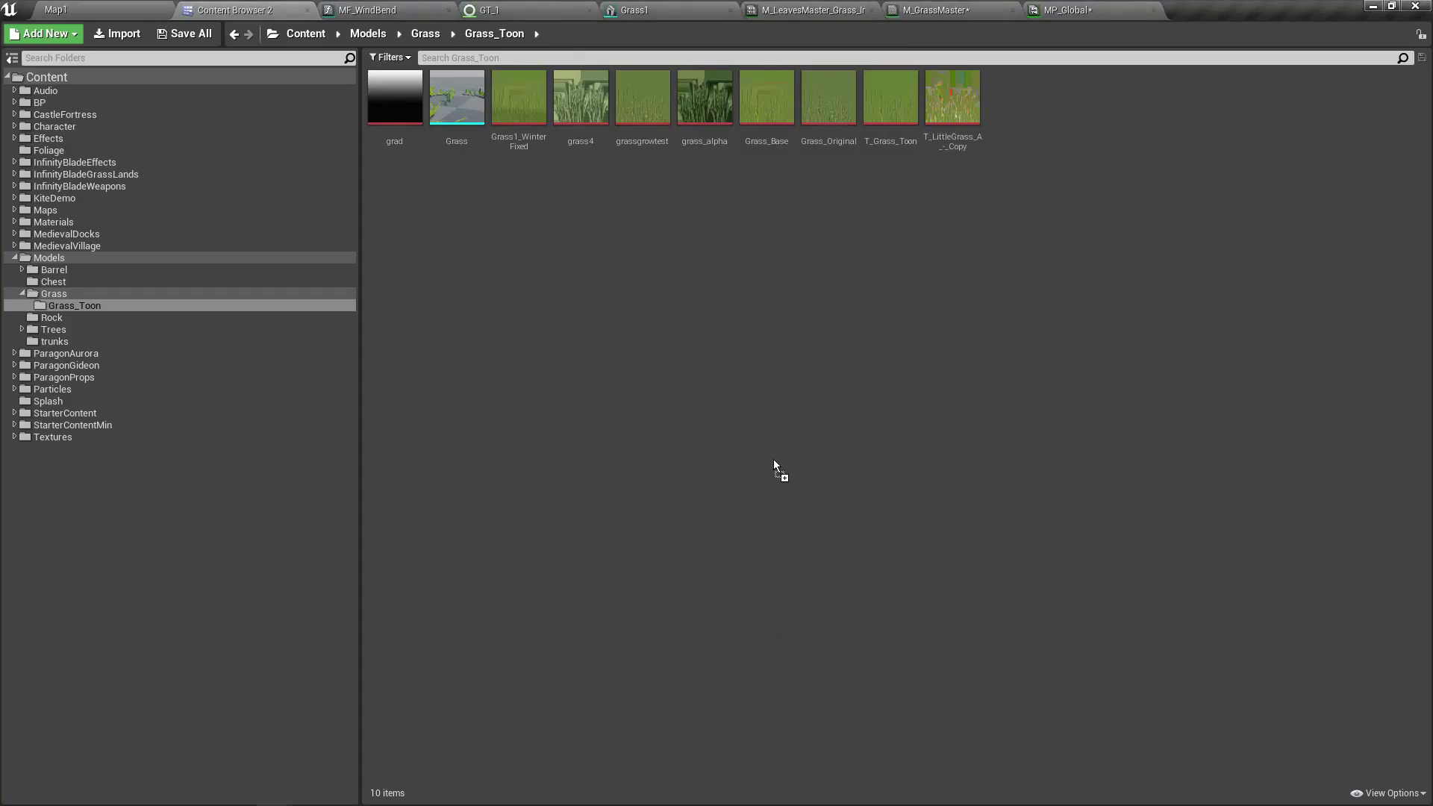
pyautogui.moveTo(356, 185); pyautogui.dragTo(771, 441)
pyautogui.moveTo(798, 116)
pyautogui.mouseDown()
pyautogui.moveTo(817, 388)
pyautogui.moveTo(781, 10)
pyautogui.moveTo(815, 184)
pyautogui.mouseUp()
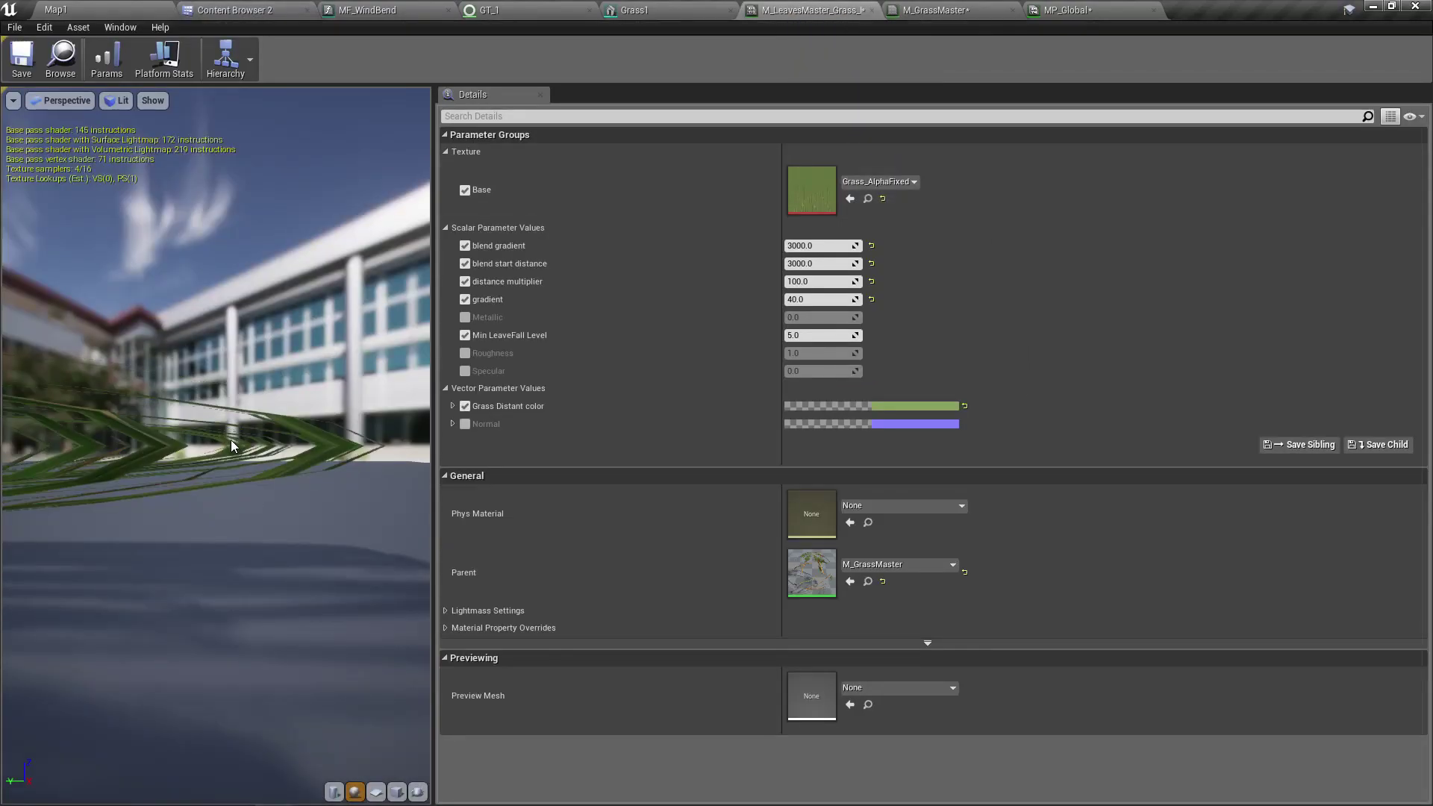
# - Fly the Map1 camera through the grassy hills to check the Grass_AlphaFixed texture
pyautogui.click(85, 8)
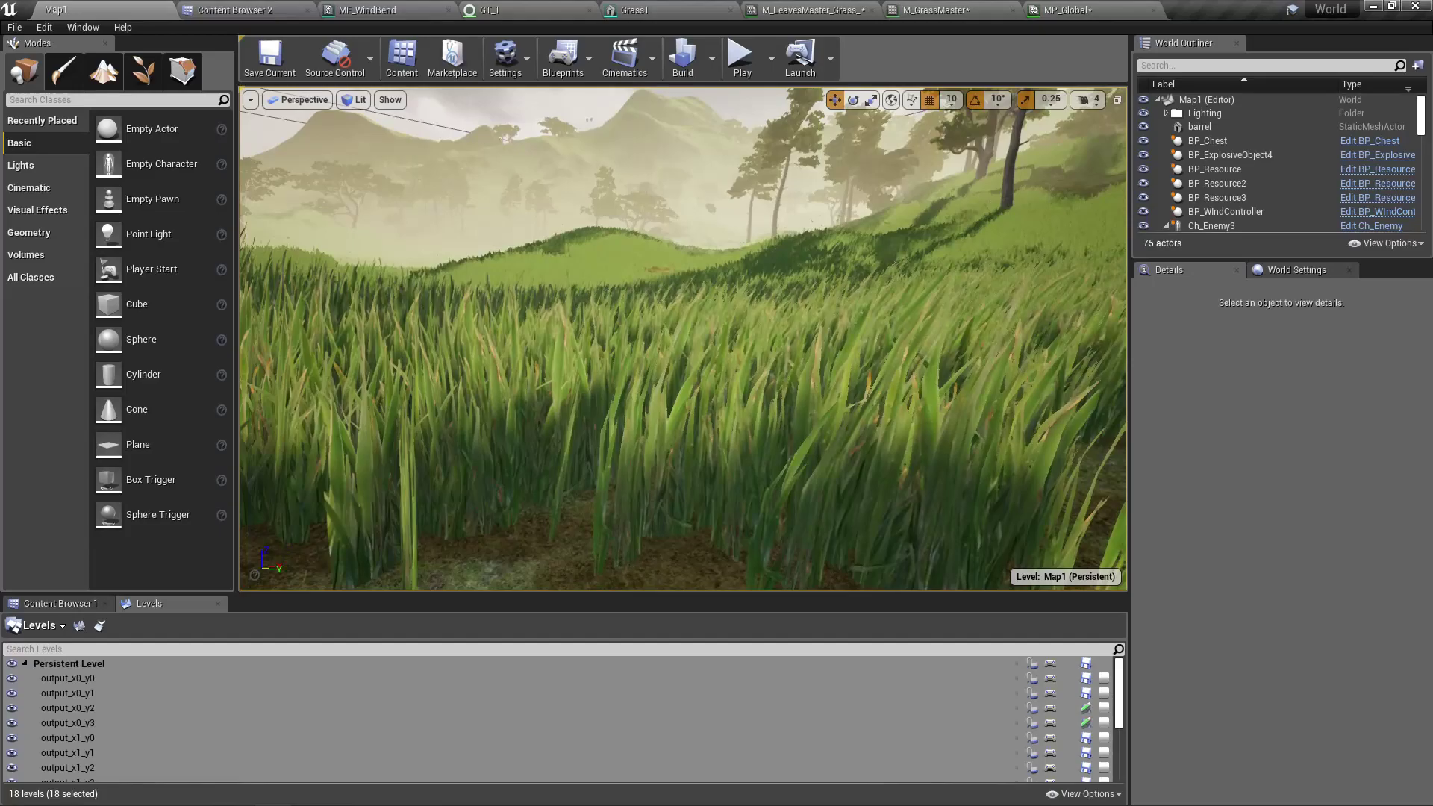
pyautogui.moveTo(683, 337); pyautogui.dragTo(706, 337, button='right')
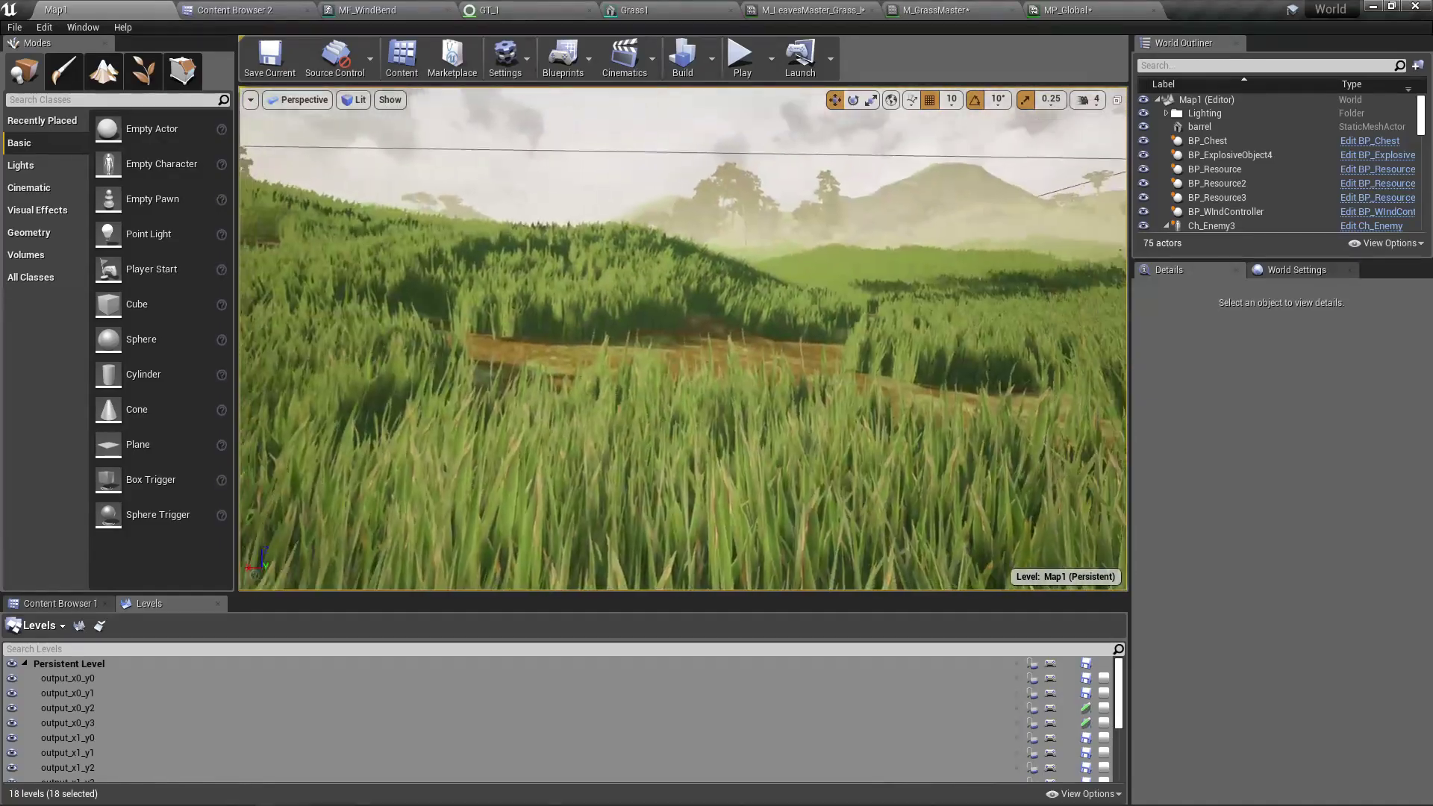
pyautogui.moveTo(517, 383); pyautogui.dragTo(515, 384, button='right')
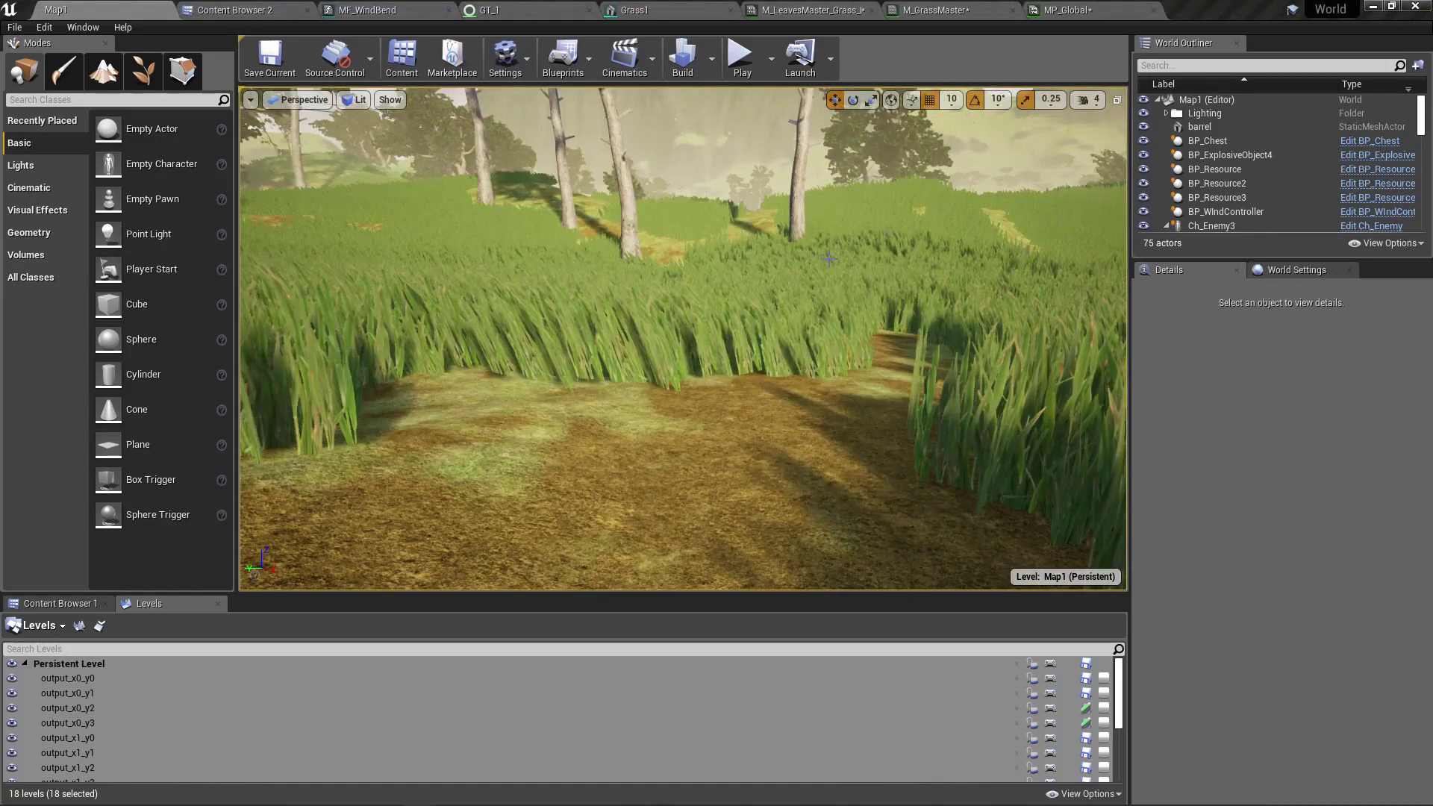
# - Add a Collection Parameter node reading LeavesFall from MP_Global below the Base node
pyautogui.click(923, 9)
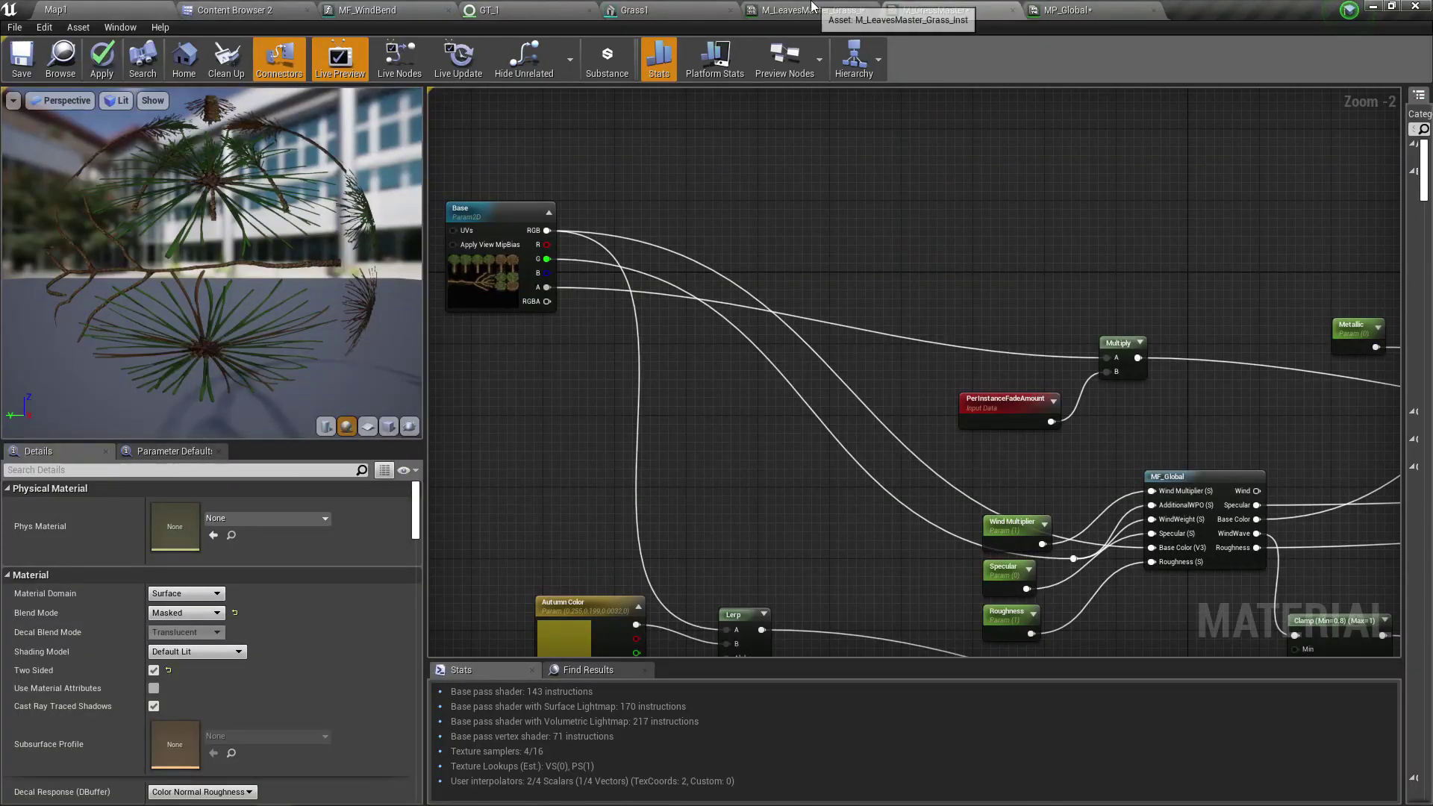
pyautogui.click(838, 12)
pyautogui.click(989, 8)
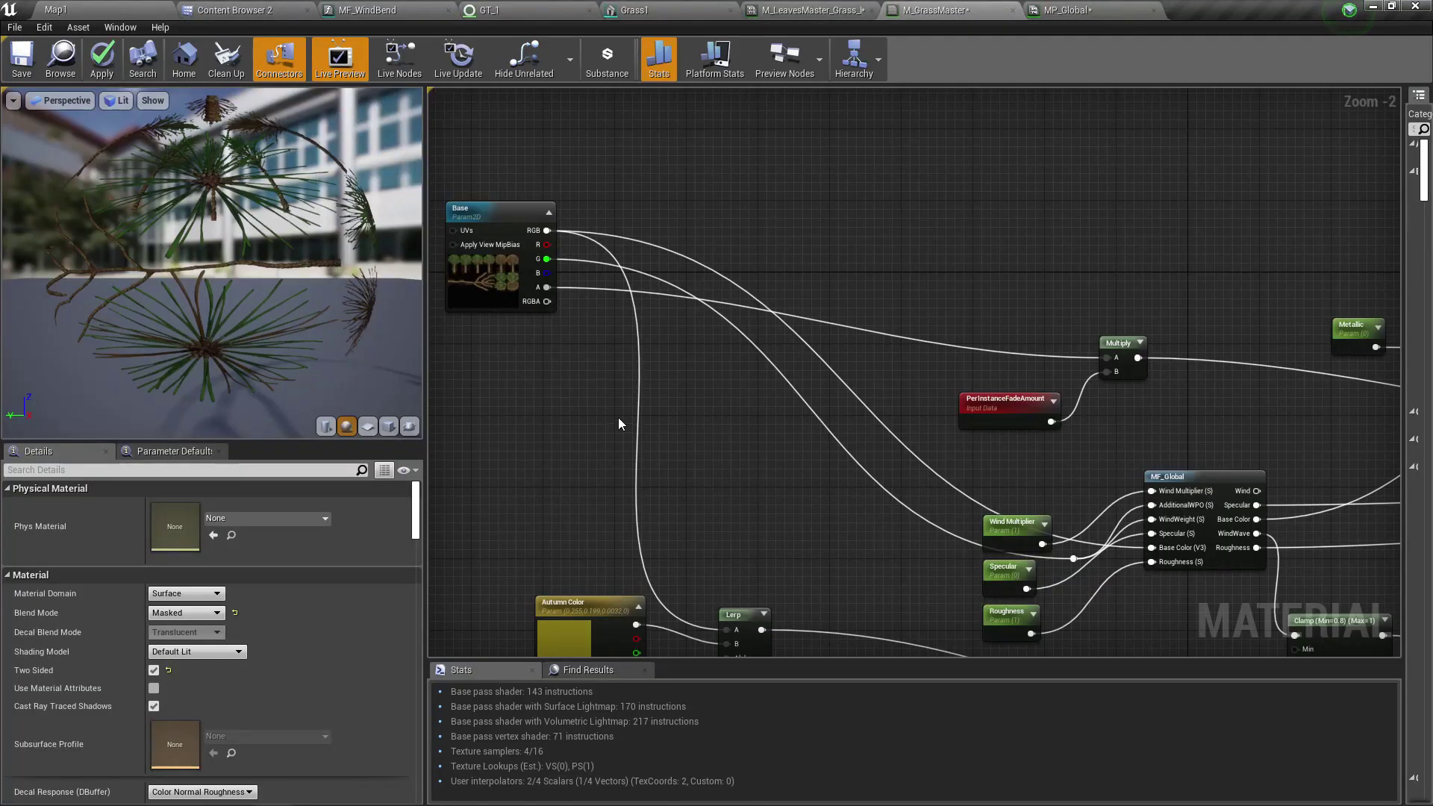
pyautogui.moveTo(618, 424); pyautogui.dragTo(777, 398, button='right')
pyautogui.scroll(2, 734, 314)
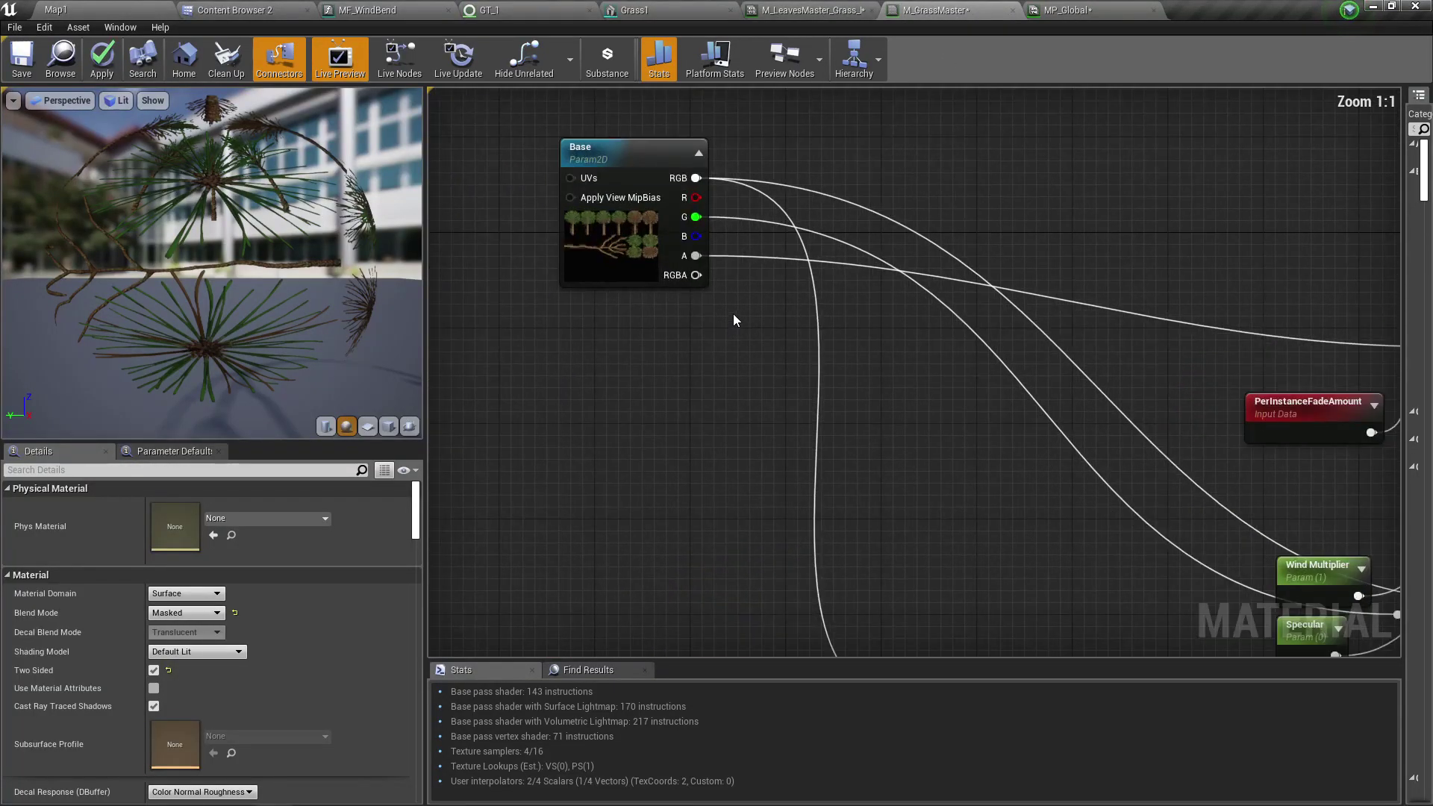
pyautogui.moveTo(733, 314); pyautogui.dragTo(686, 306, button='right')
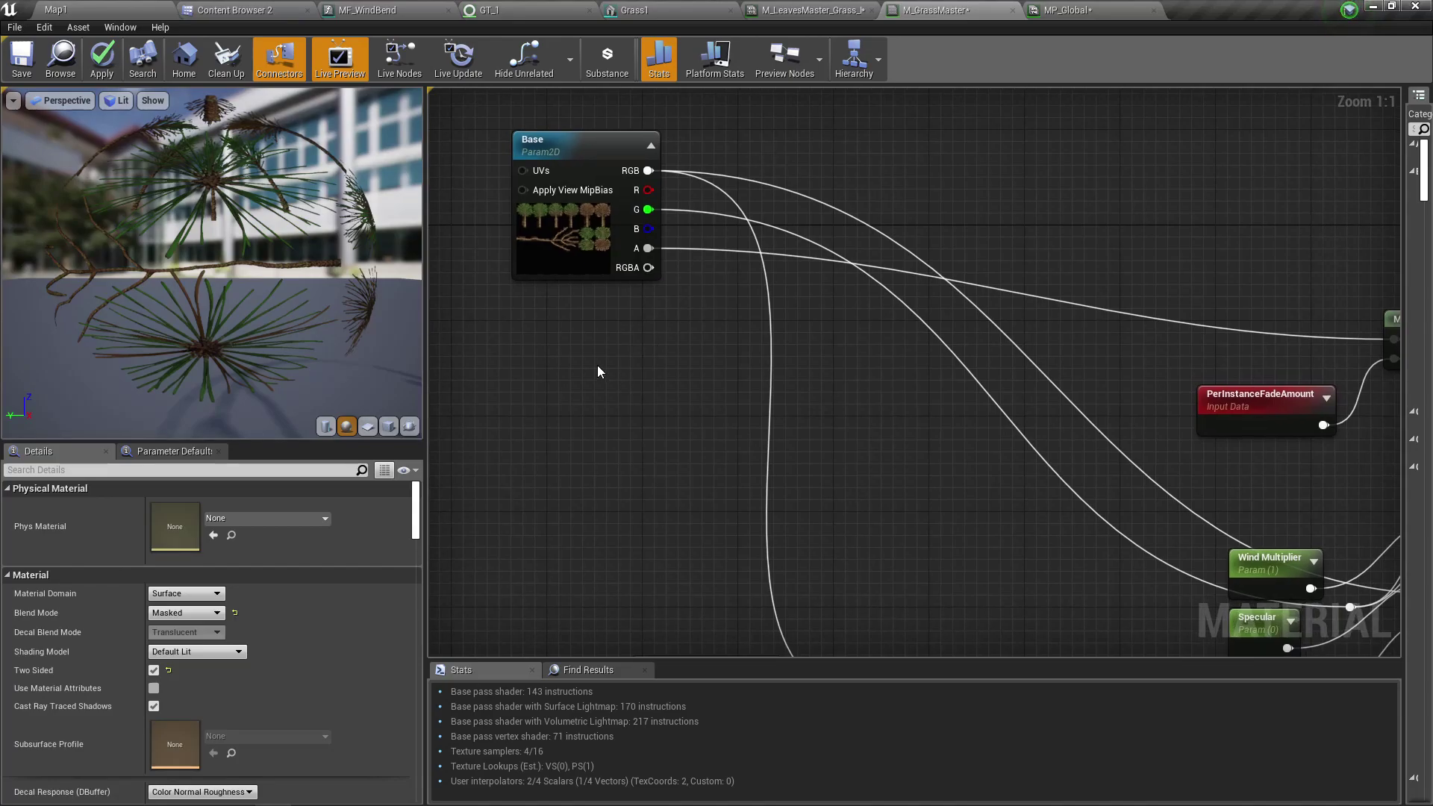
pyautogui.rightClick(547, 367)
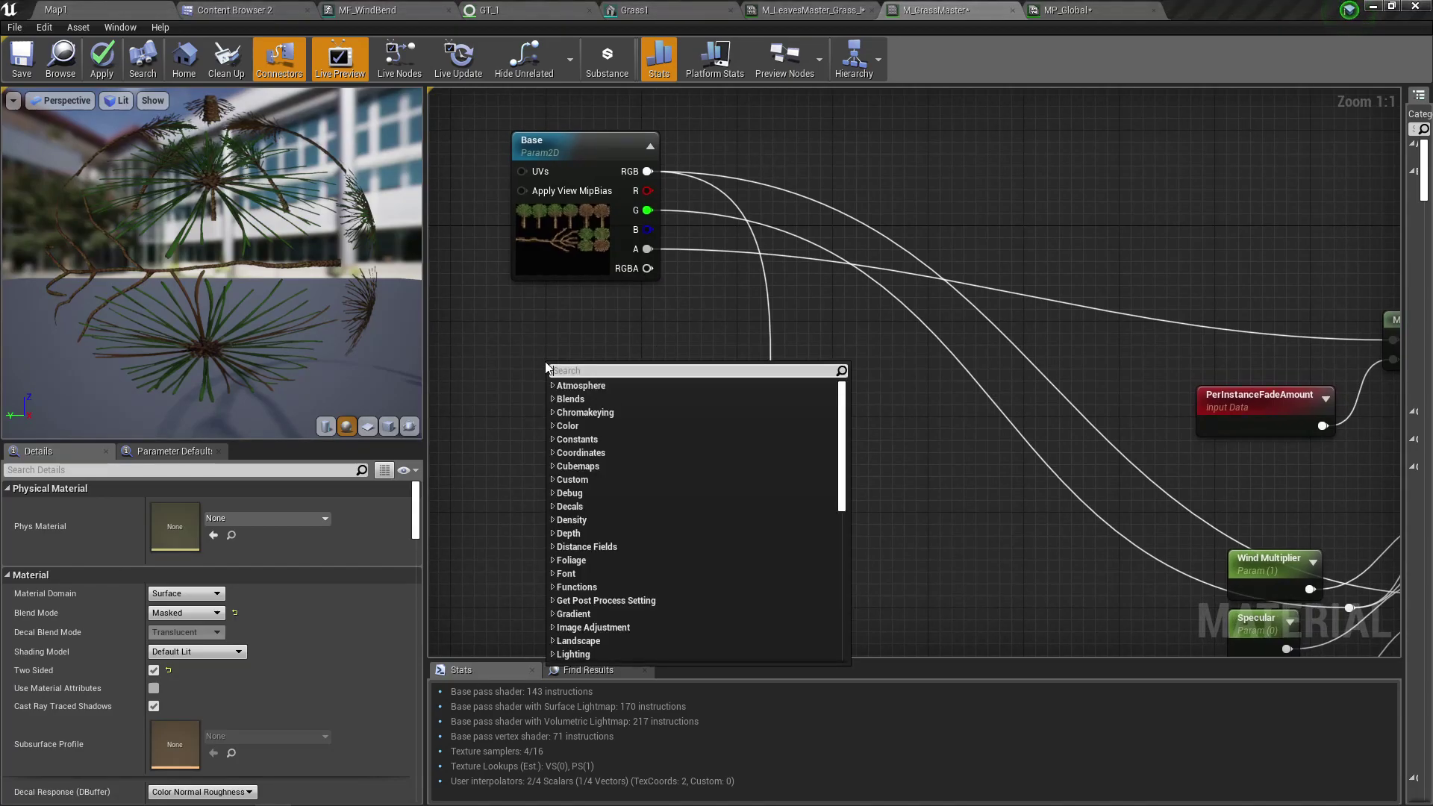
pyautogui.write('collection')
pyautogui.press('Return')
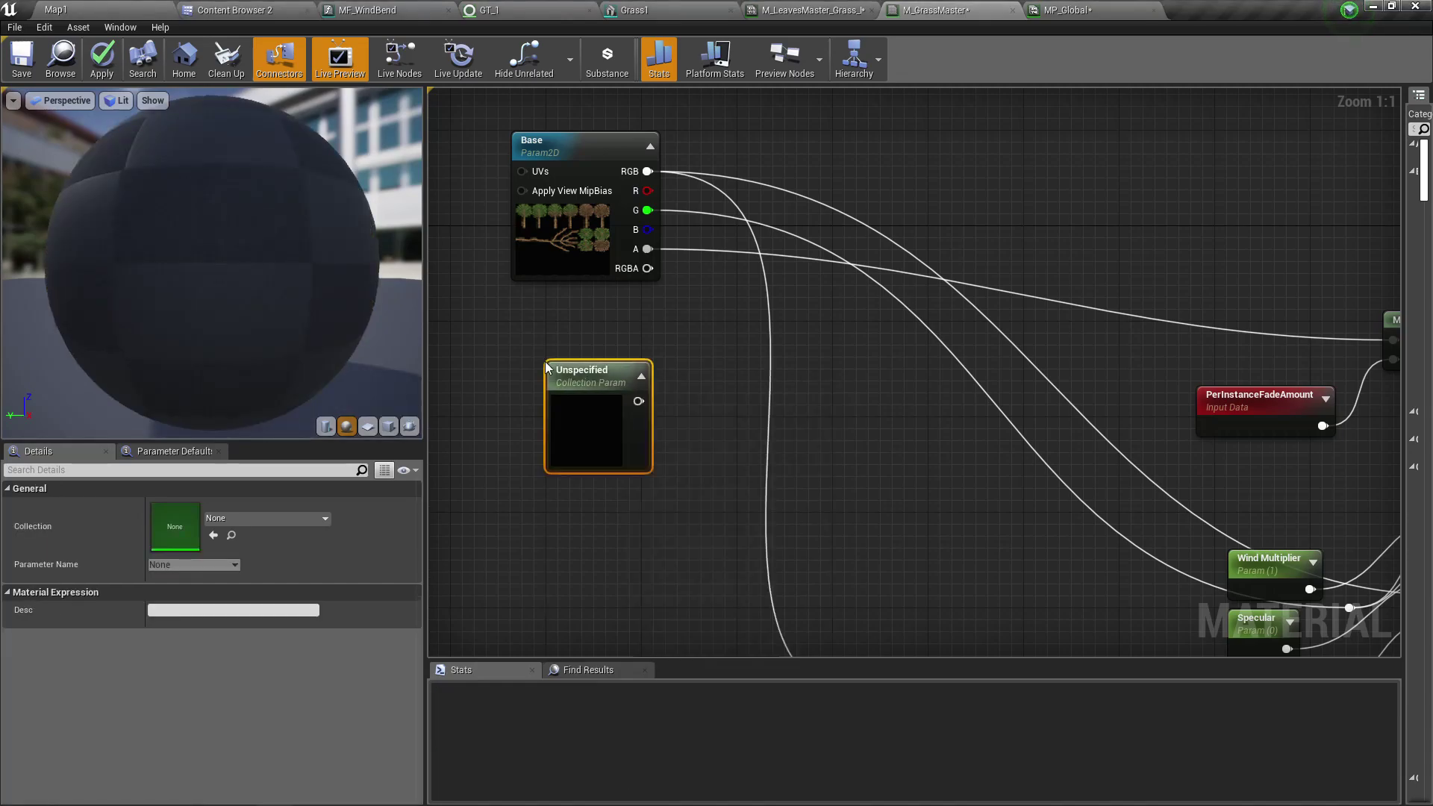
pyautogui.click(239, 519)
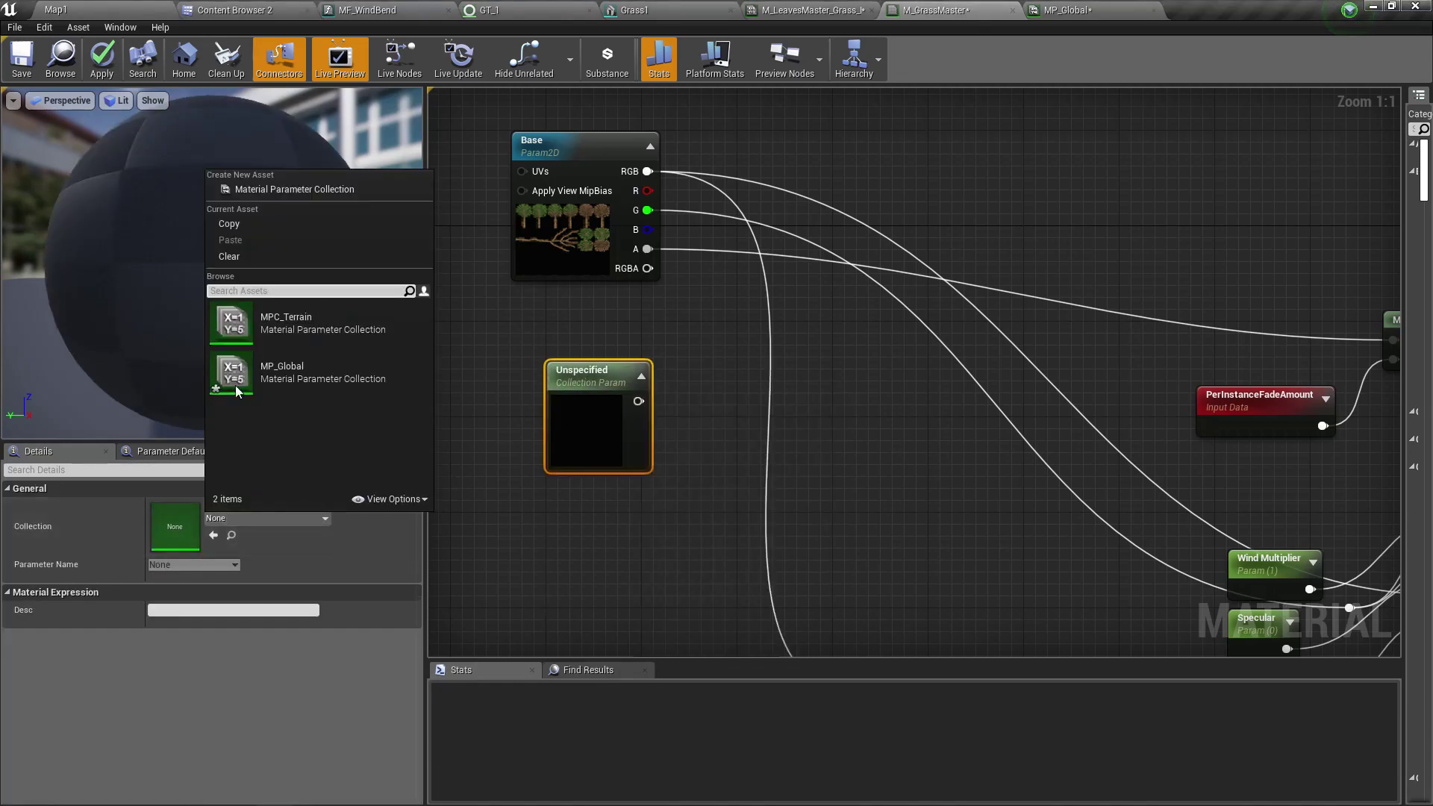
pyautogui.click(277, 375)
pyautogui.click(219, 565)
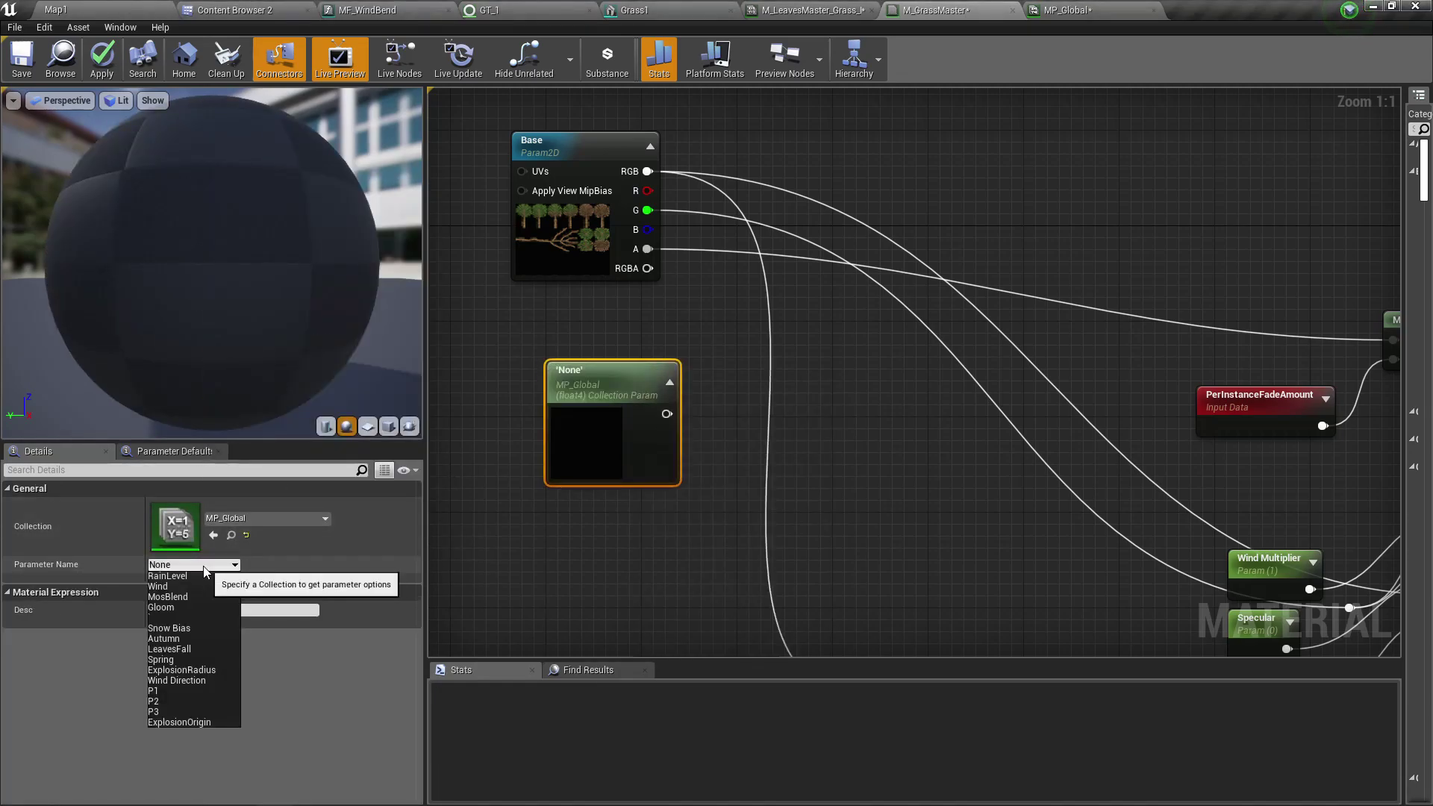
pyautogui.click(178, 650)
# - Pan the graph and pull a wire from the Base texture's alpha output
pyautogui.moveTo(487, 538); pyautogui.dragTo(686, 517, button='right')
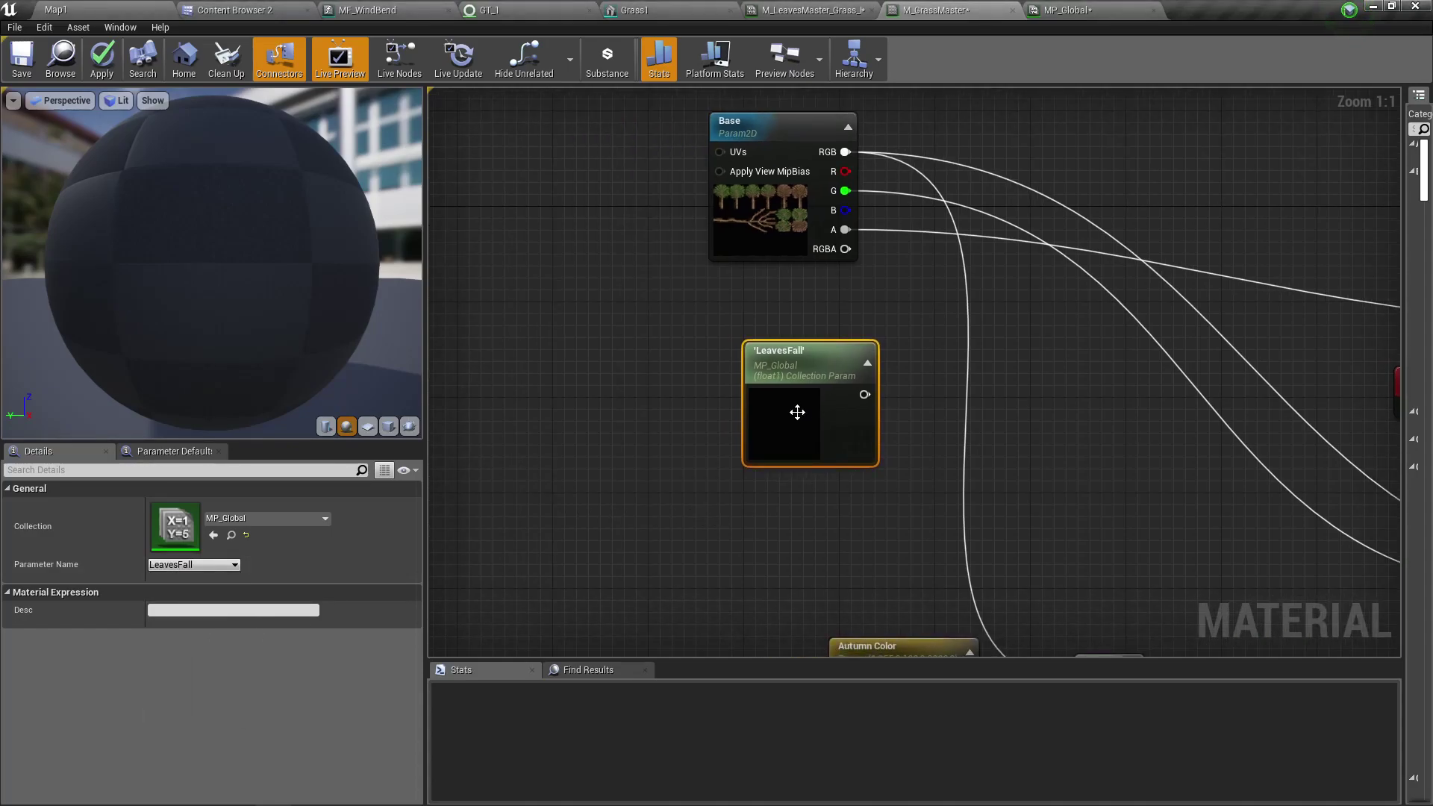
pyautogui.moveTo(875, 393); pyautogui.dragTo(719, 461, button='right')
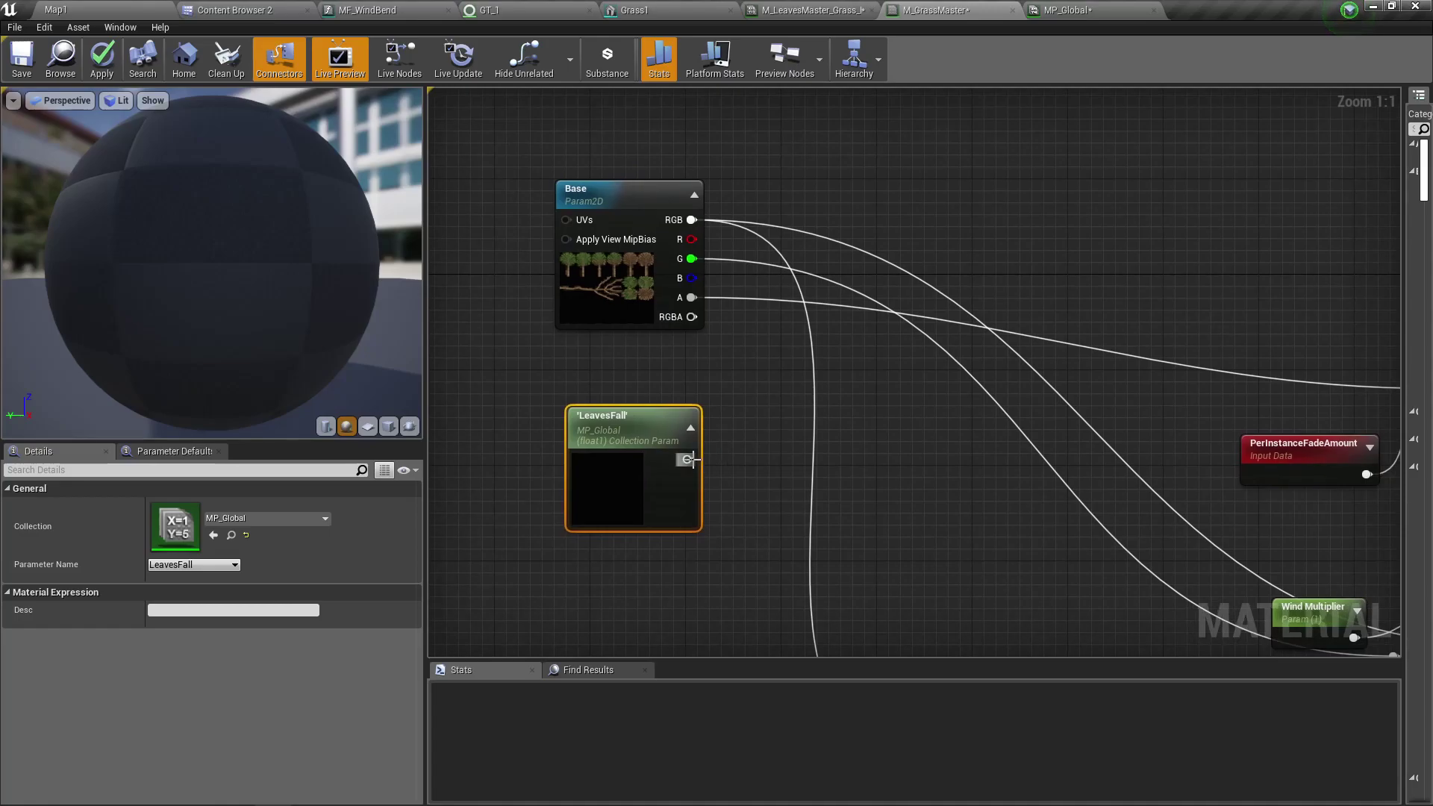
pyautogui.moveTo(815, 434); pyautogui.dragTo(729, 441, button='right')
# - Multiply Base's alpha by LeavesFall and feed the product into the fade Multiply's A input
pyautogui.moveTo(603, 304); pyautogui.dragTo(701, 386)
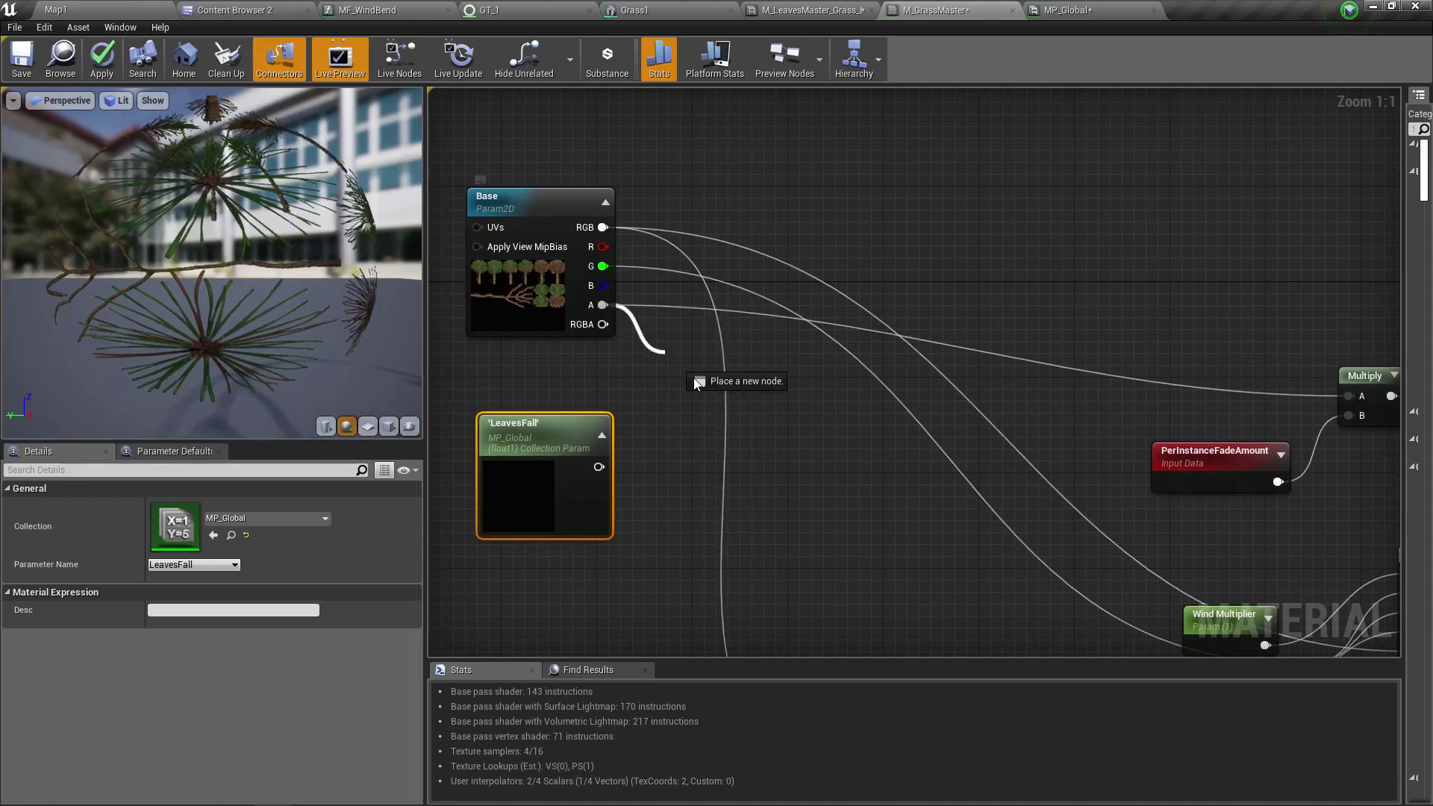
pyautogui.write('multiply')
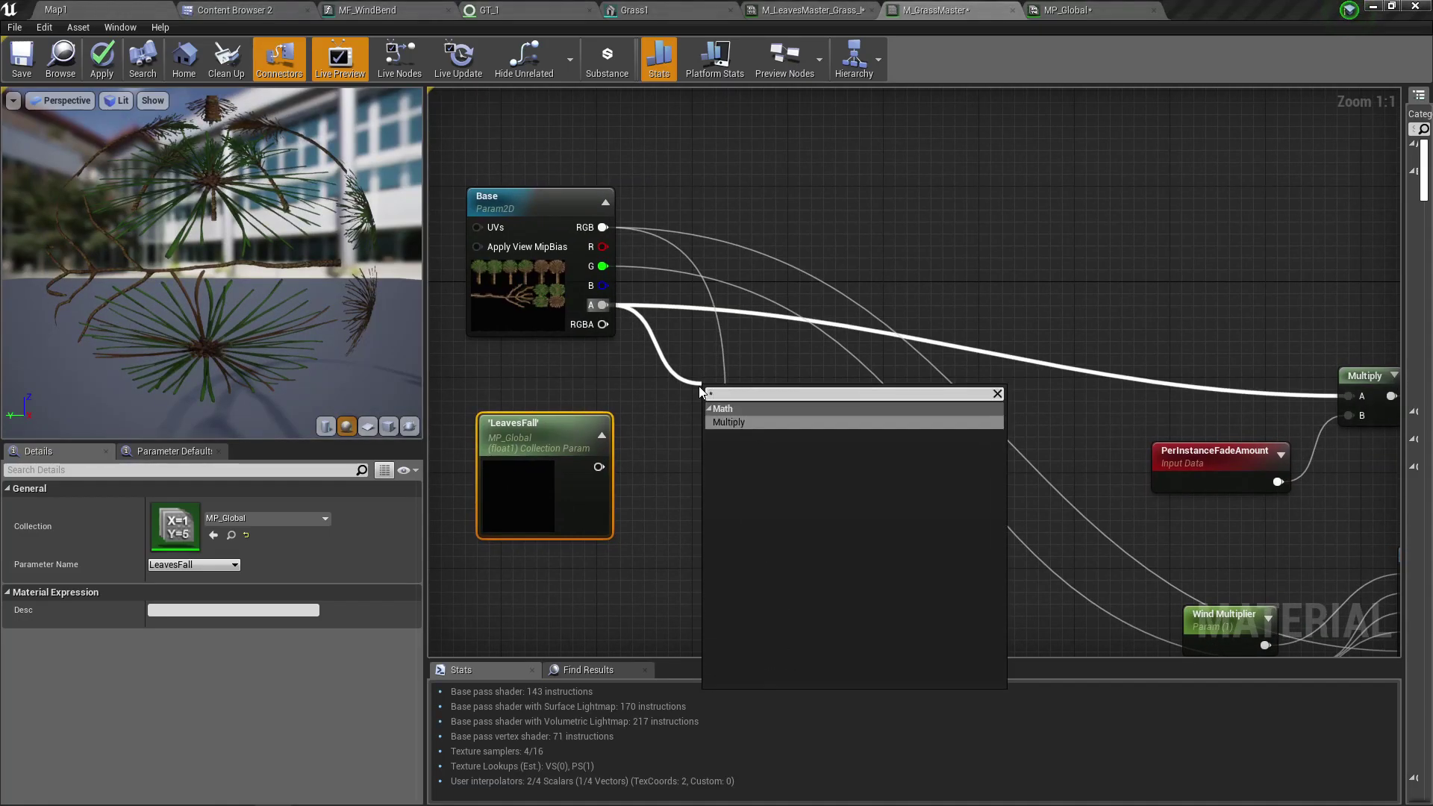
pyautogui.press('Return')
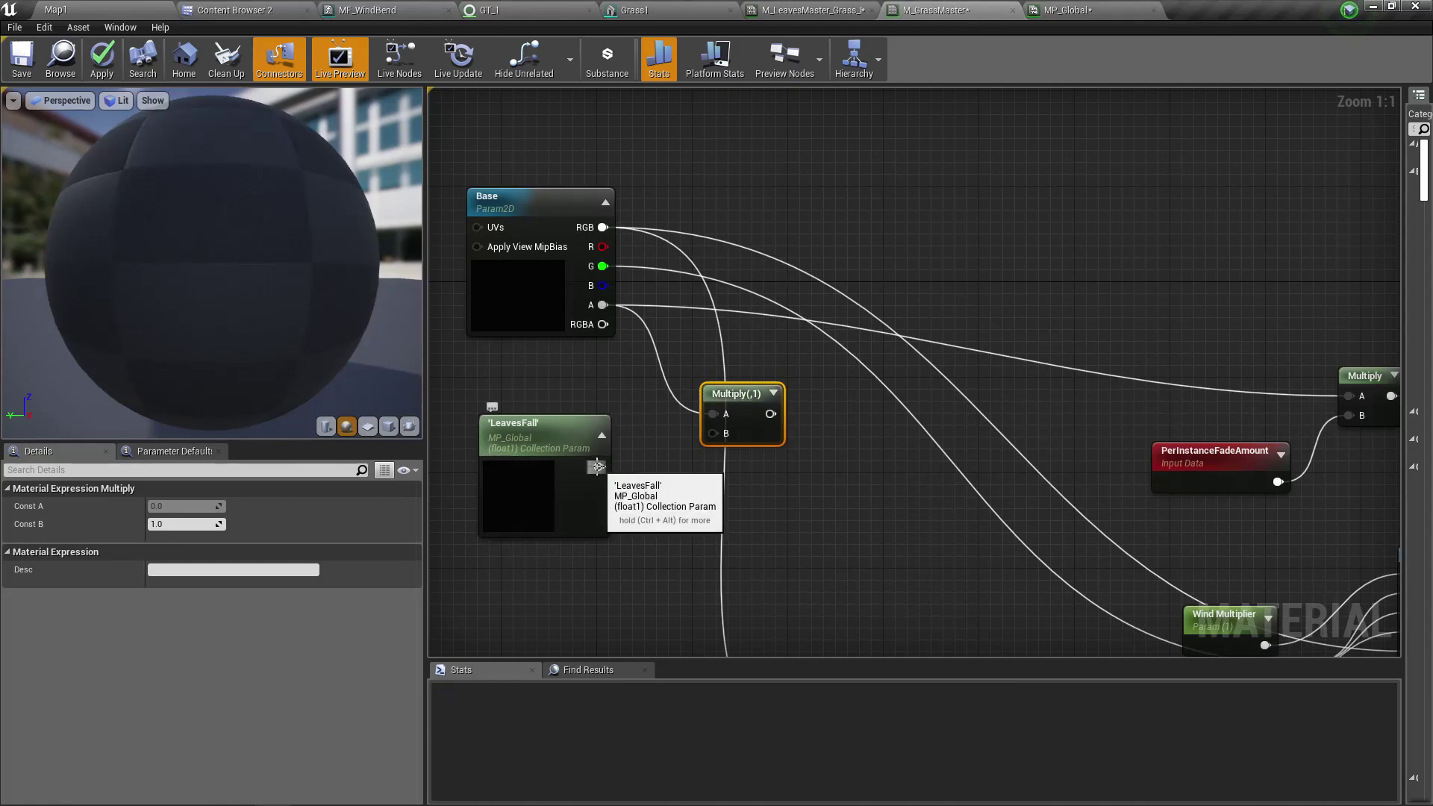
pyautogui.moveTo(595, 467); pyautogui.dragTo(716, 434)
pyautogui.moveTo(810, 461); pyautogui.dragTo(705, 467, button='right')
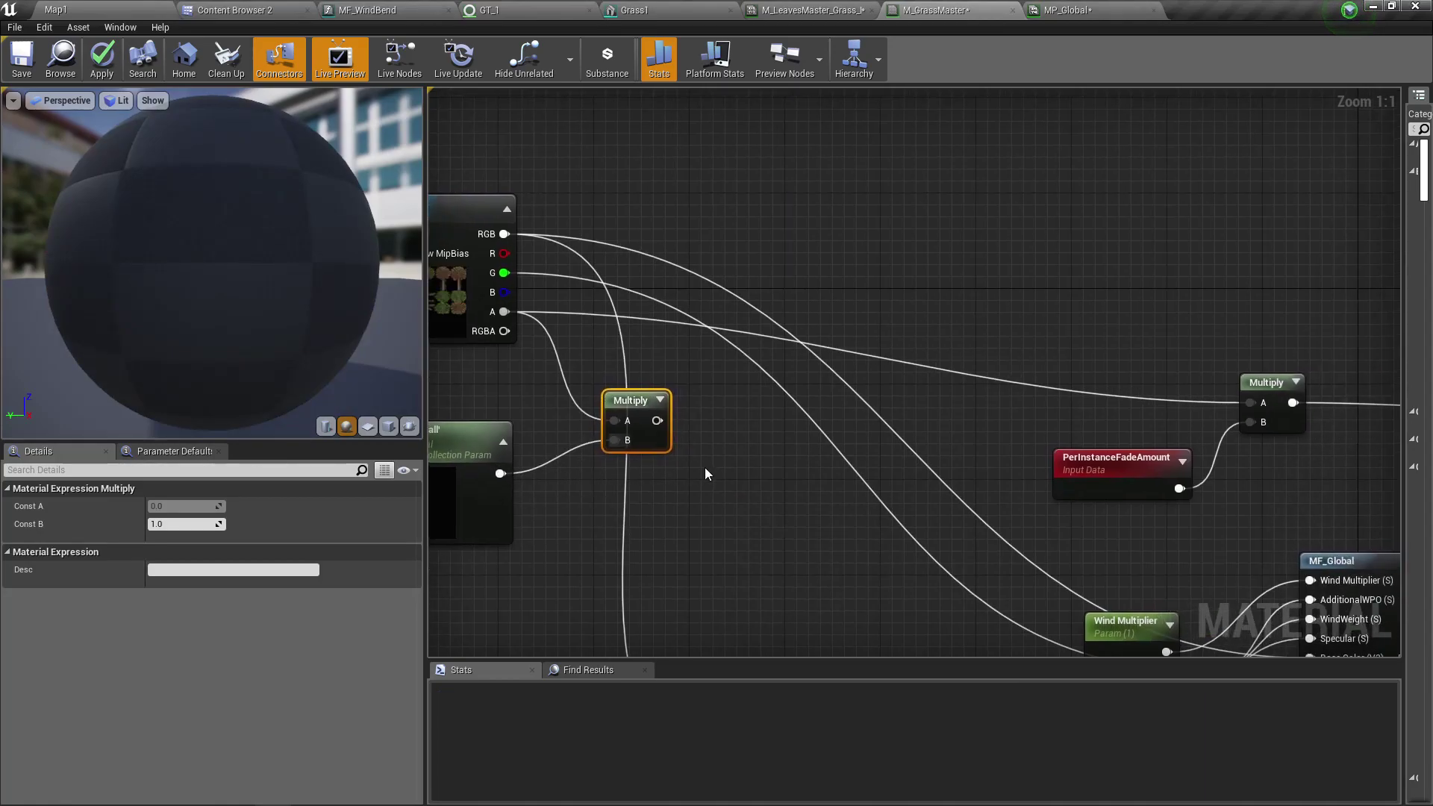
pyautogui.moveTo(656, 426); pyautogui.dragTo(670, 422)
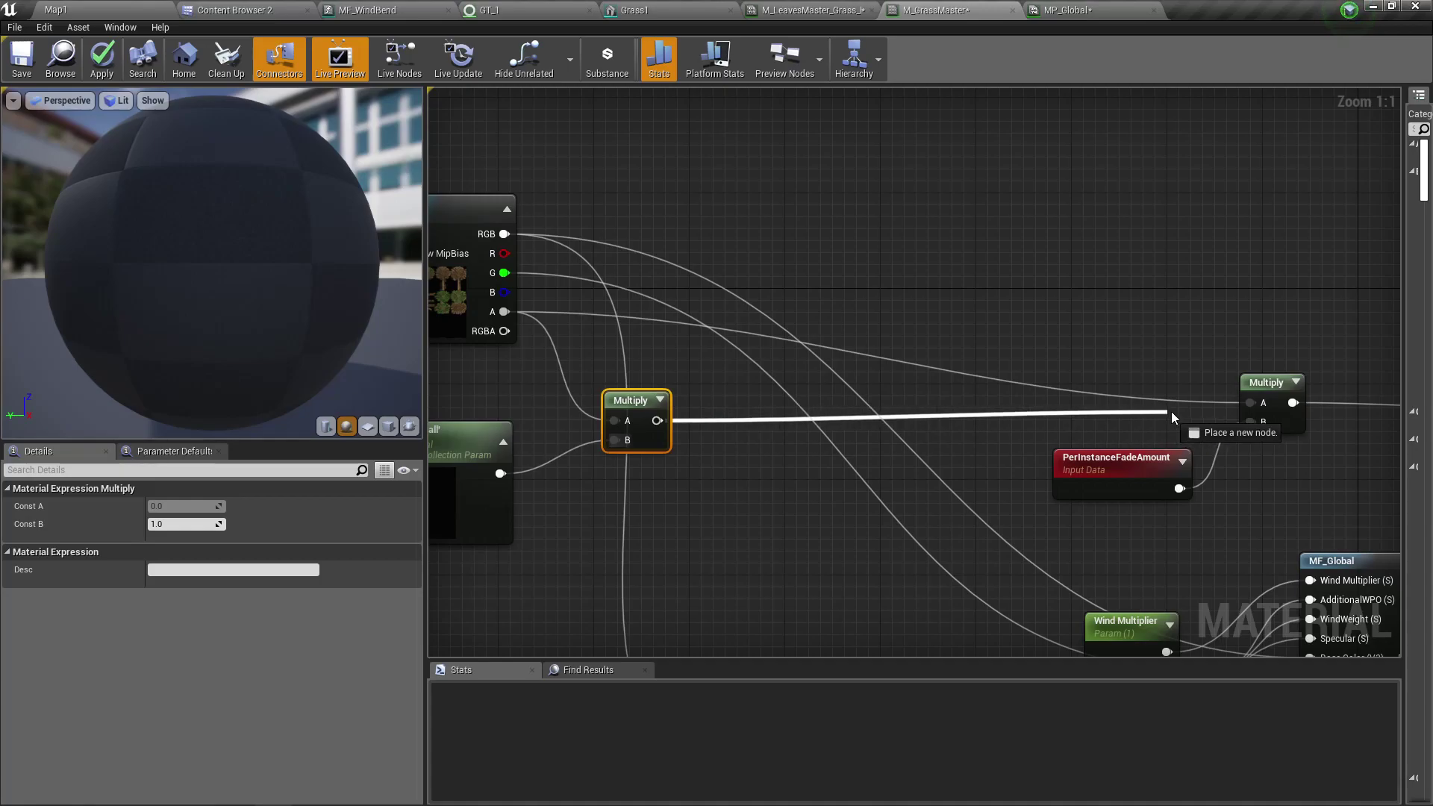
pyautogui.moveTo(1231, 404); pyautogui.dragTo(1253, 402)
pyautogui.scroll(-2, 1252, 402)
pyautogui.scroll(-2, 1038, 518)
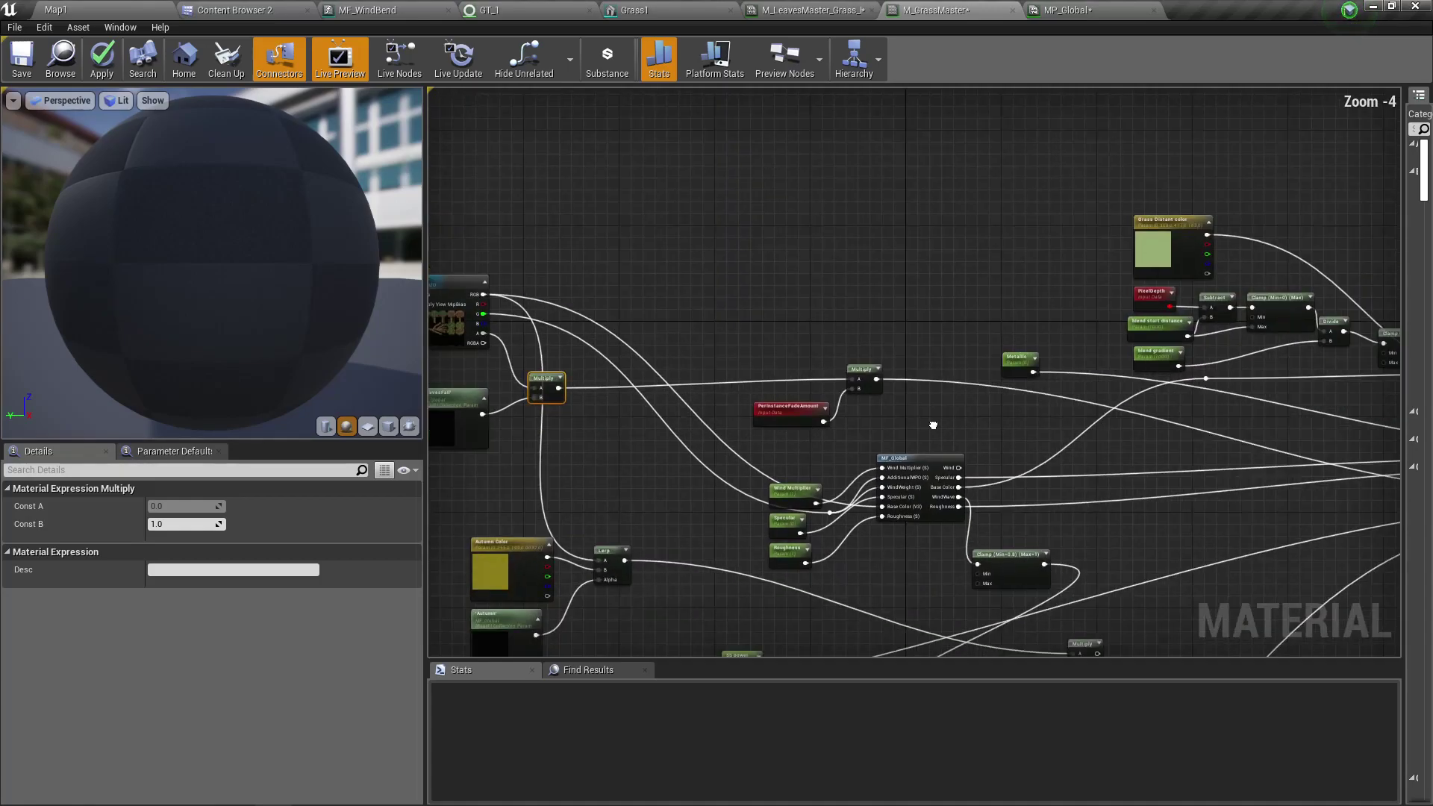
# - Pan around the graph and nudge the LeavesFall node to the left
pyautogui.moveTo(1038, 518); pyautogui.dragTo(501, 468, button='right')
pyautogui.scroll(1, 622, 408)
pyautogui.scroll(1, 622, 408)
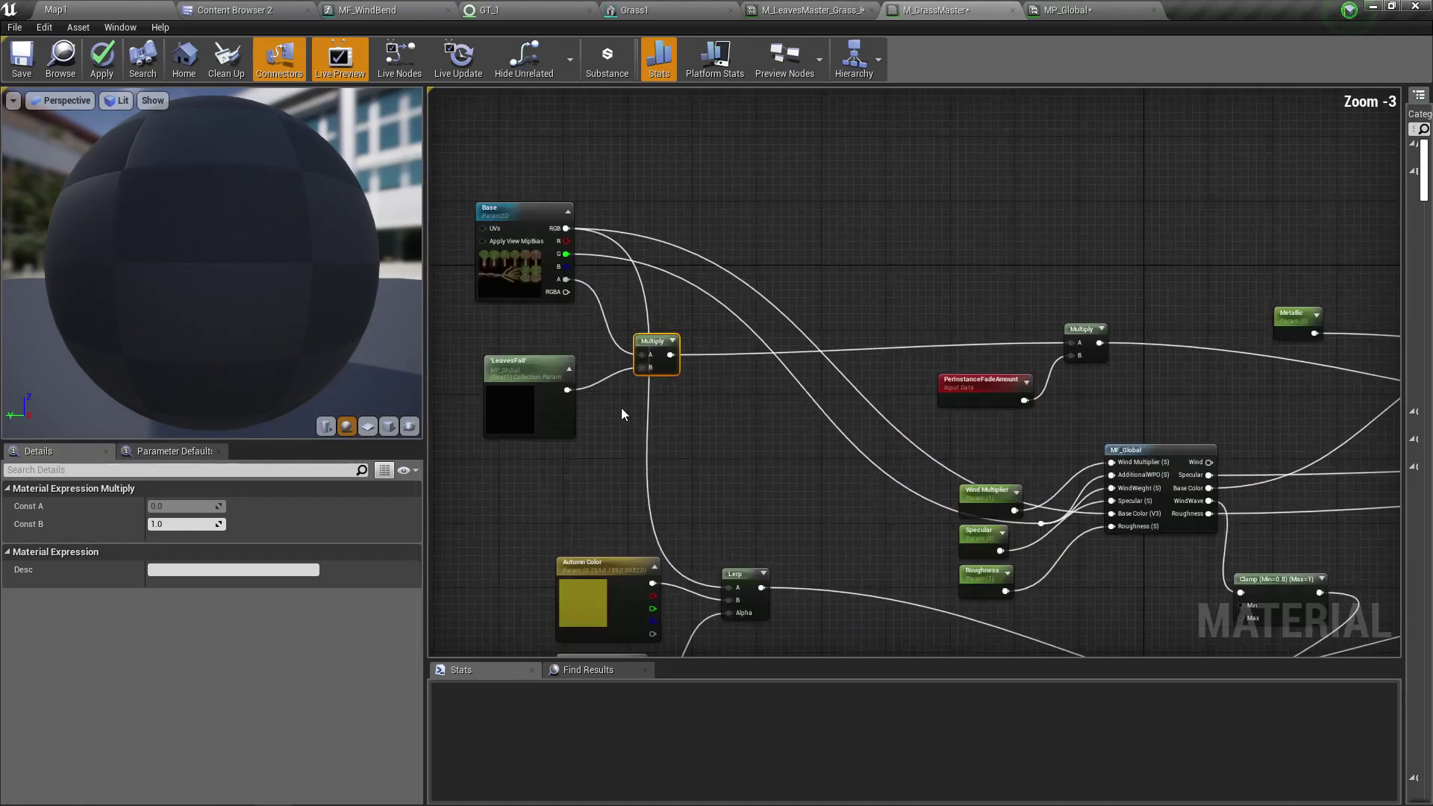
pyautogui.scroll(1, 557, 451)
pyautogui.moveTo(618, 489); pyautogui.dragTo(746, 516, button='right')
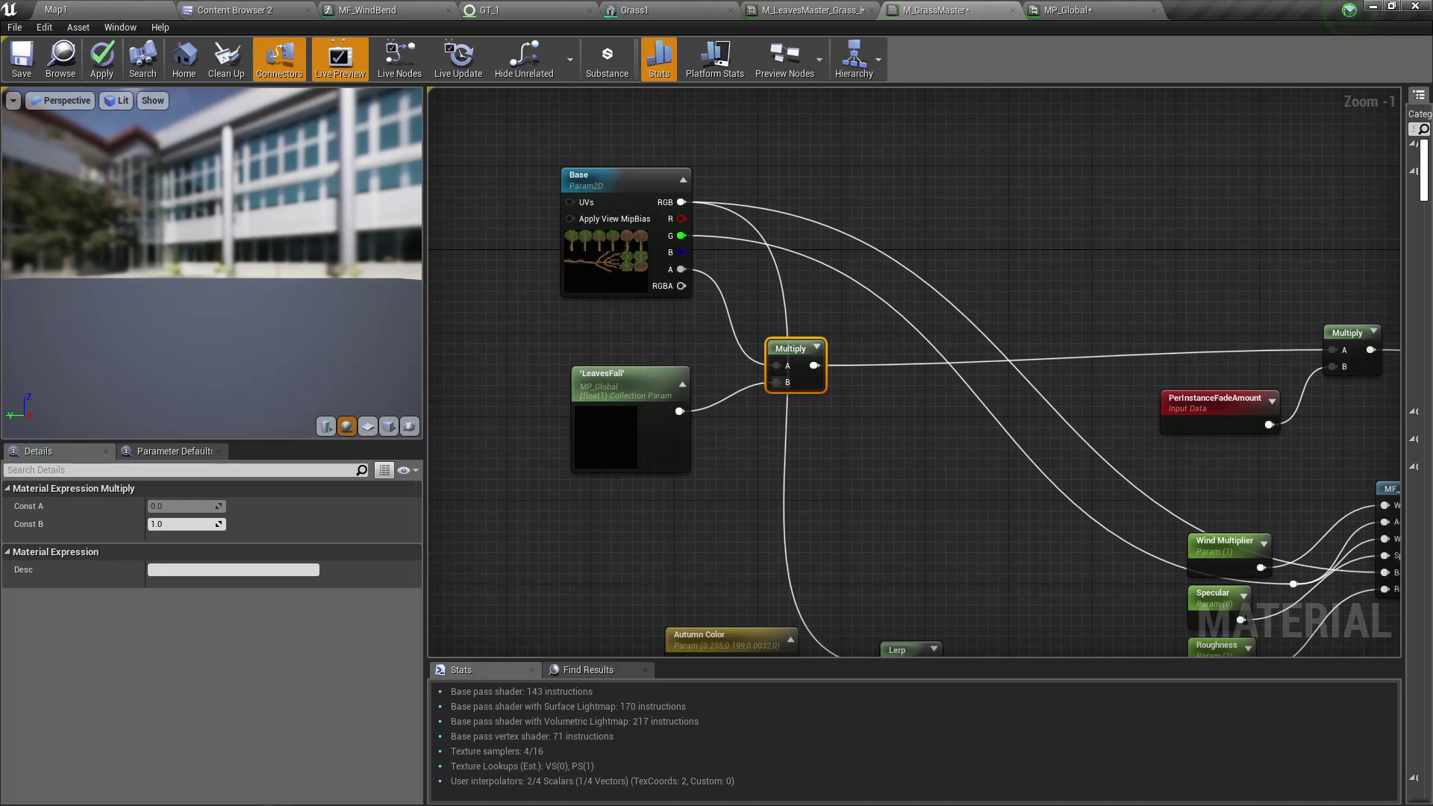
pyautogui.moveTo(584, 549); pyautogui.dragTo(648, 544, button='right')
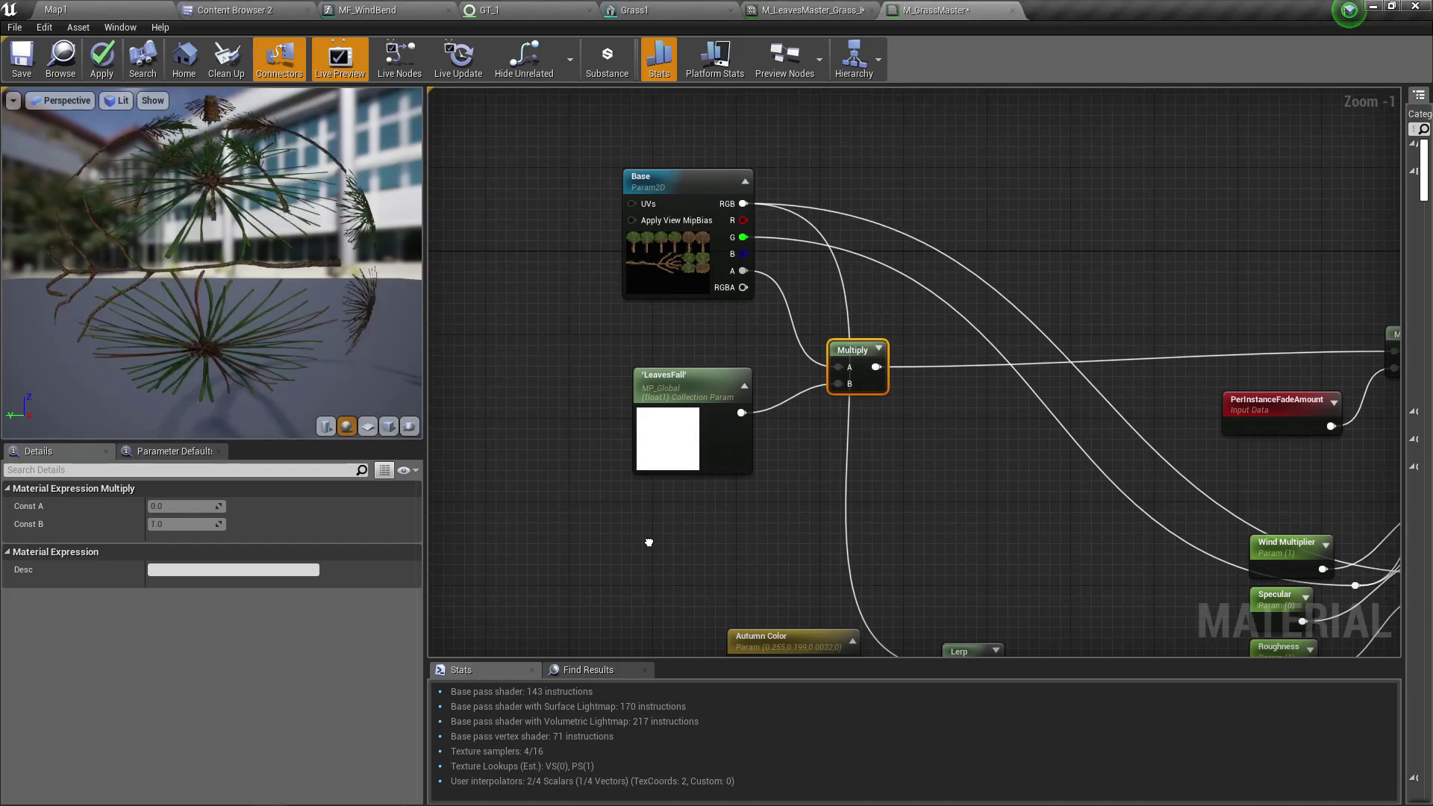
pyautogui.moveTo(679, 426)
pyautogui.mouseDown()
pyautogui.moveTo(645, 436)
pyautogui.moveTo(691, 463)
pyautogui.mouseUp()
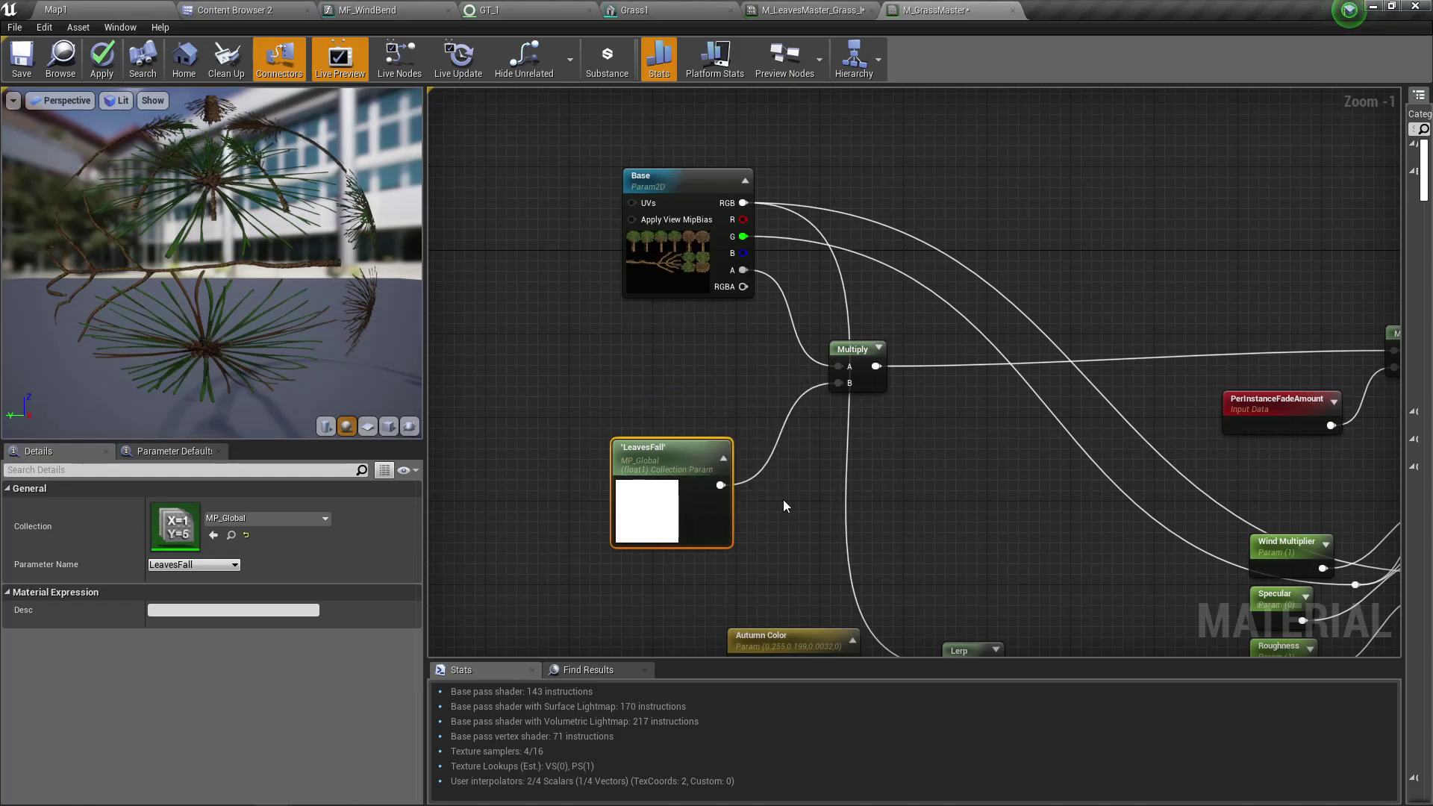
# - Add a 1-x node after LeavesFall and move the alpha Multiply node aside
pyautogui.moveTo(722, 485); pyautogui.dragTo(770, 500)
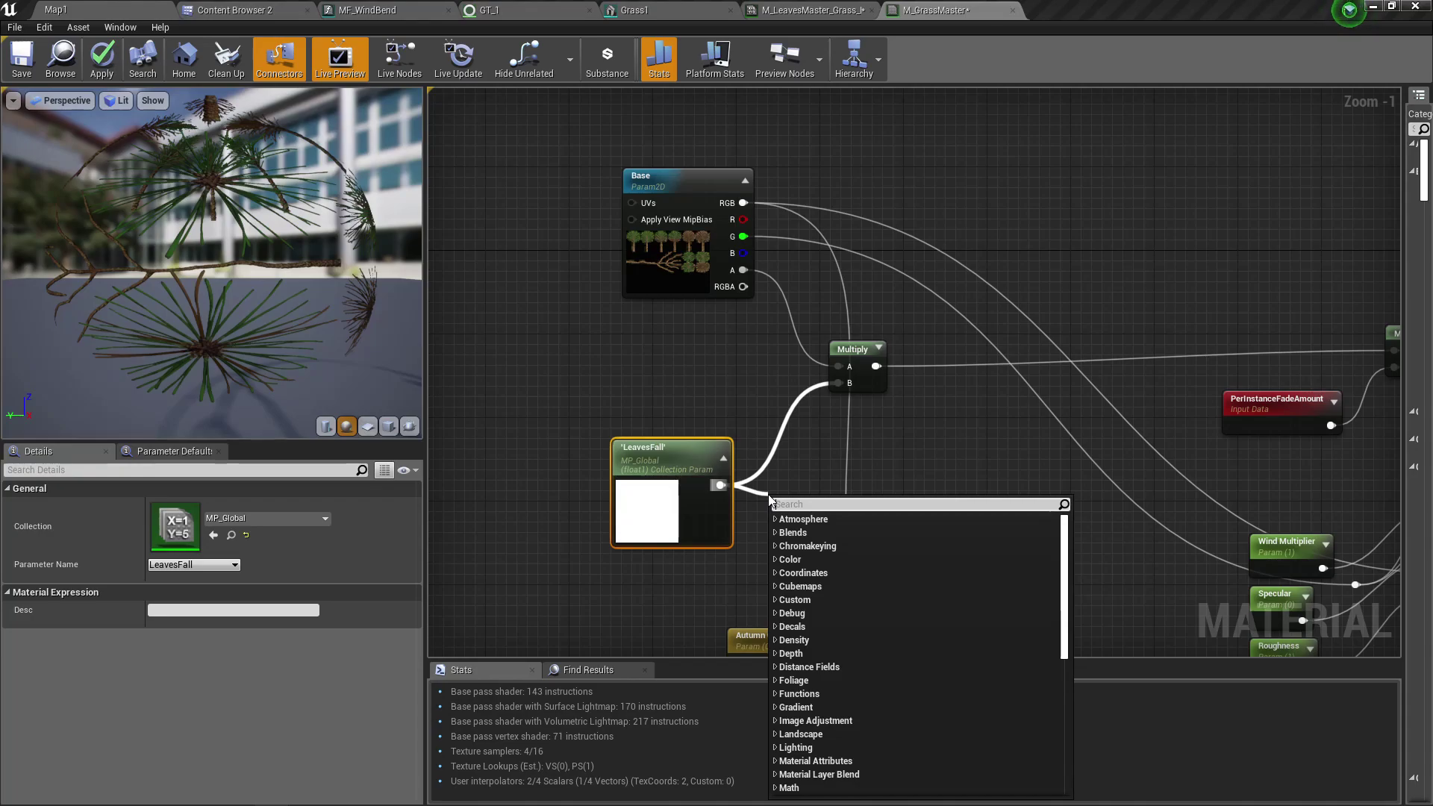
pyautogui.write('1-')
pyautogui.press('Return')
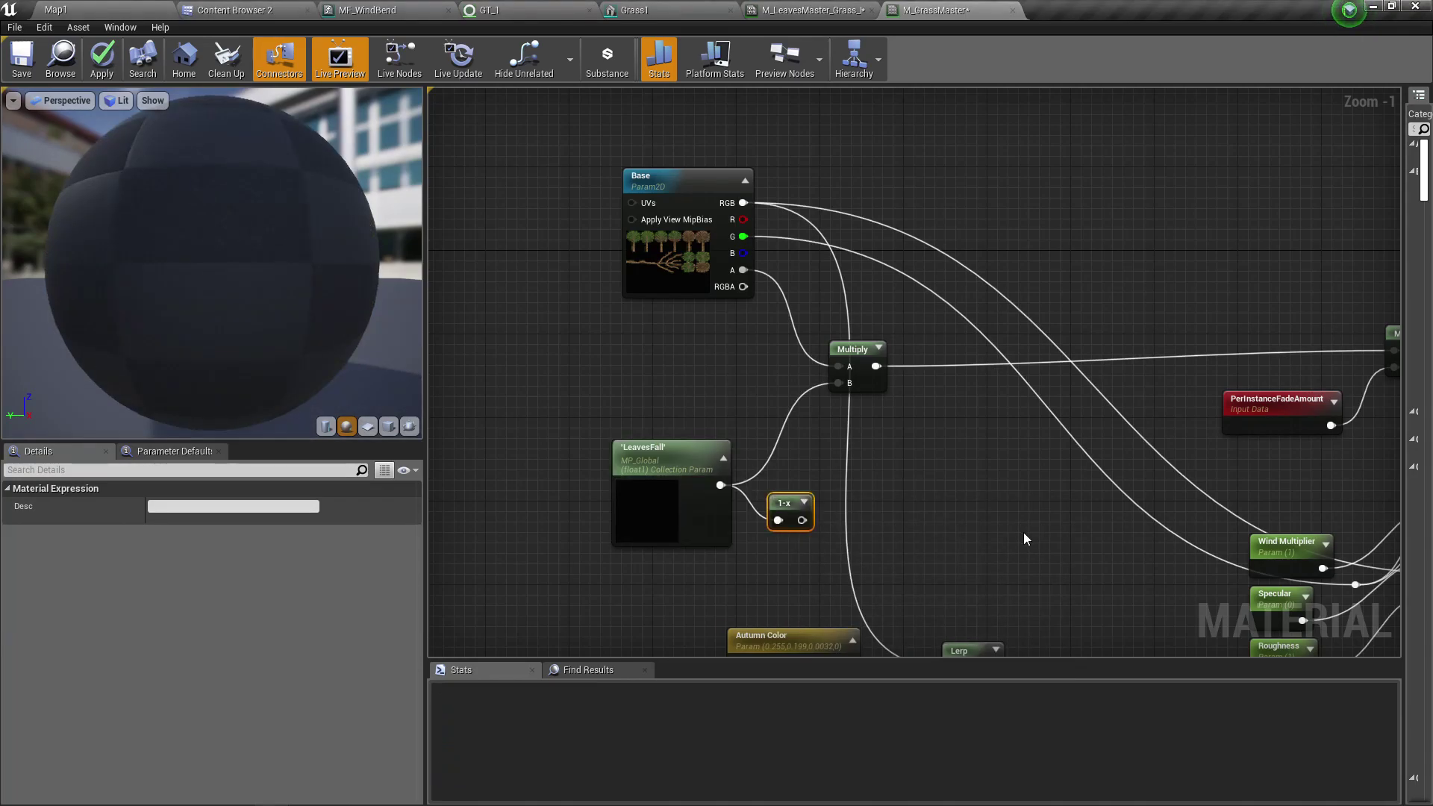
pyautogui.moveTo(858, 348); pyautogui.dragTo(945, 374)
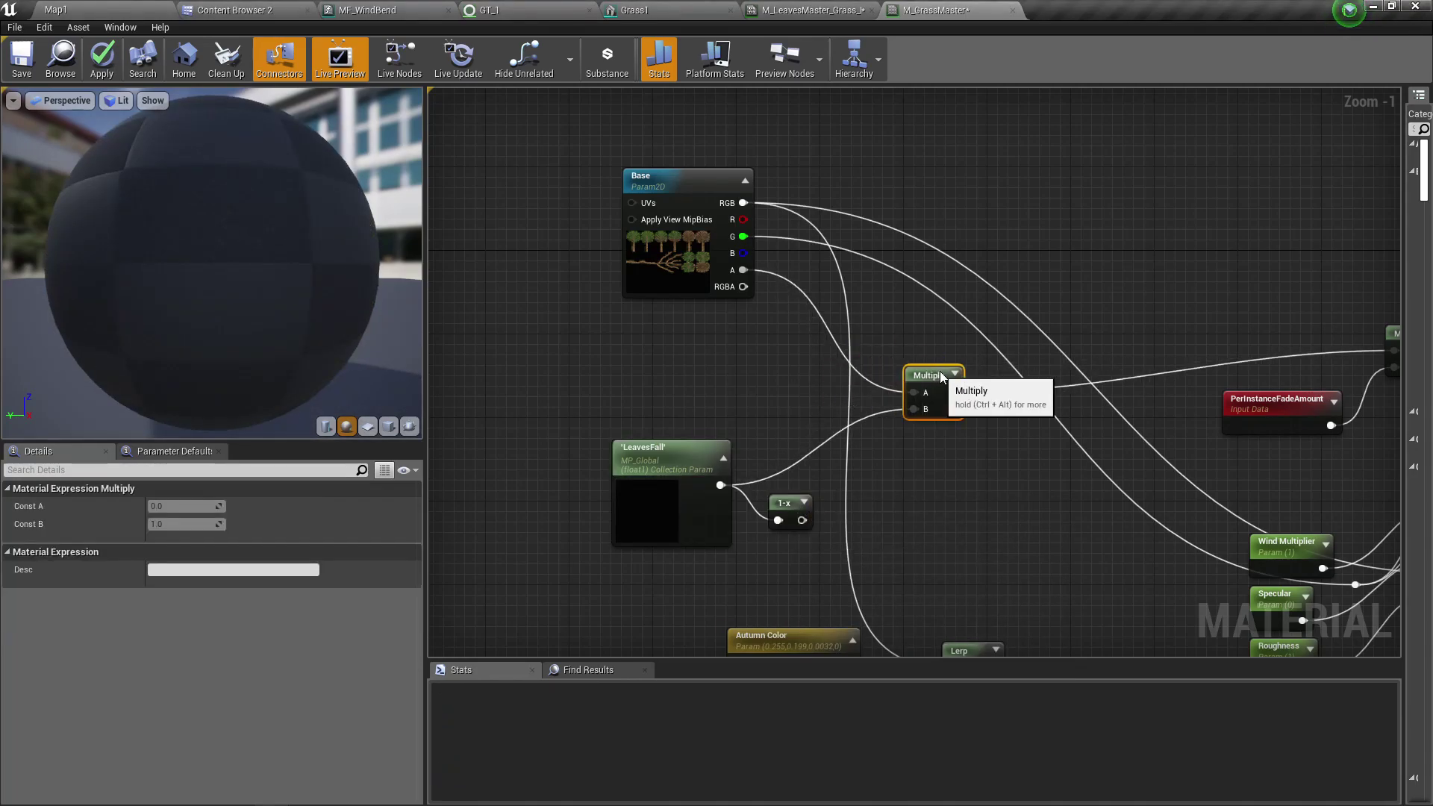
pyautogui.moveTo(801, 520); pyautogui.dragTo(922, 414)
# - Add a Clamp after 1-x, wire it into Multiply's B input, and apply the material
pyautogui.moveTo(806, 520); pyautogui.dragTo(831, 521)
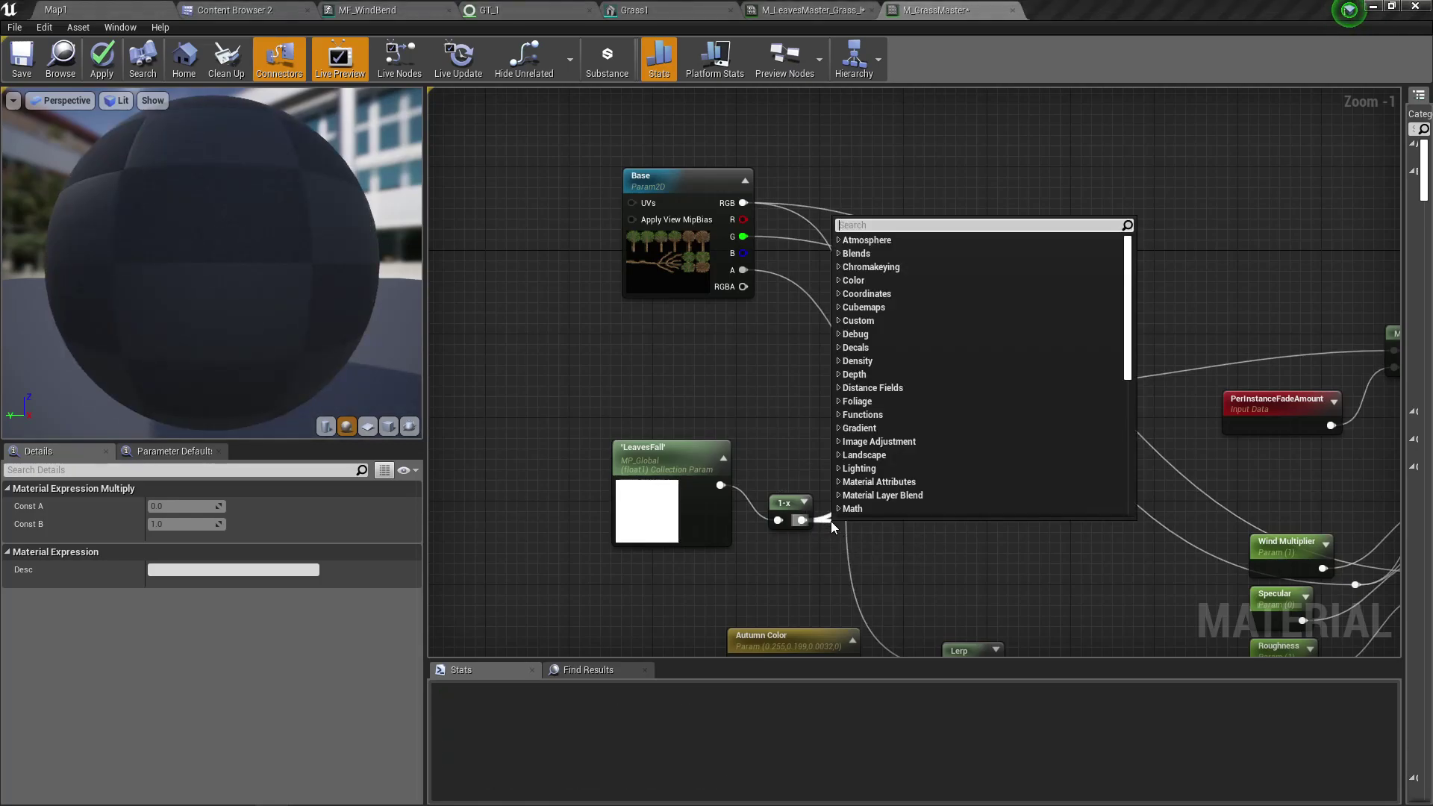
pyautogui.write('clam')
pyautogui.press('Return')
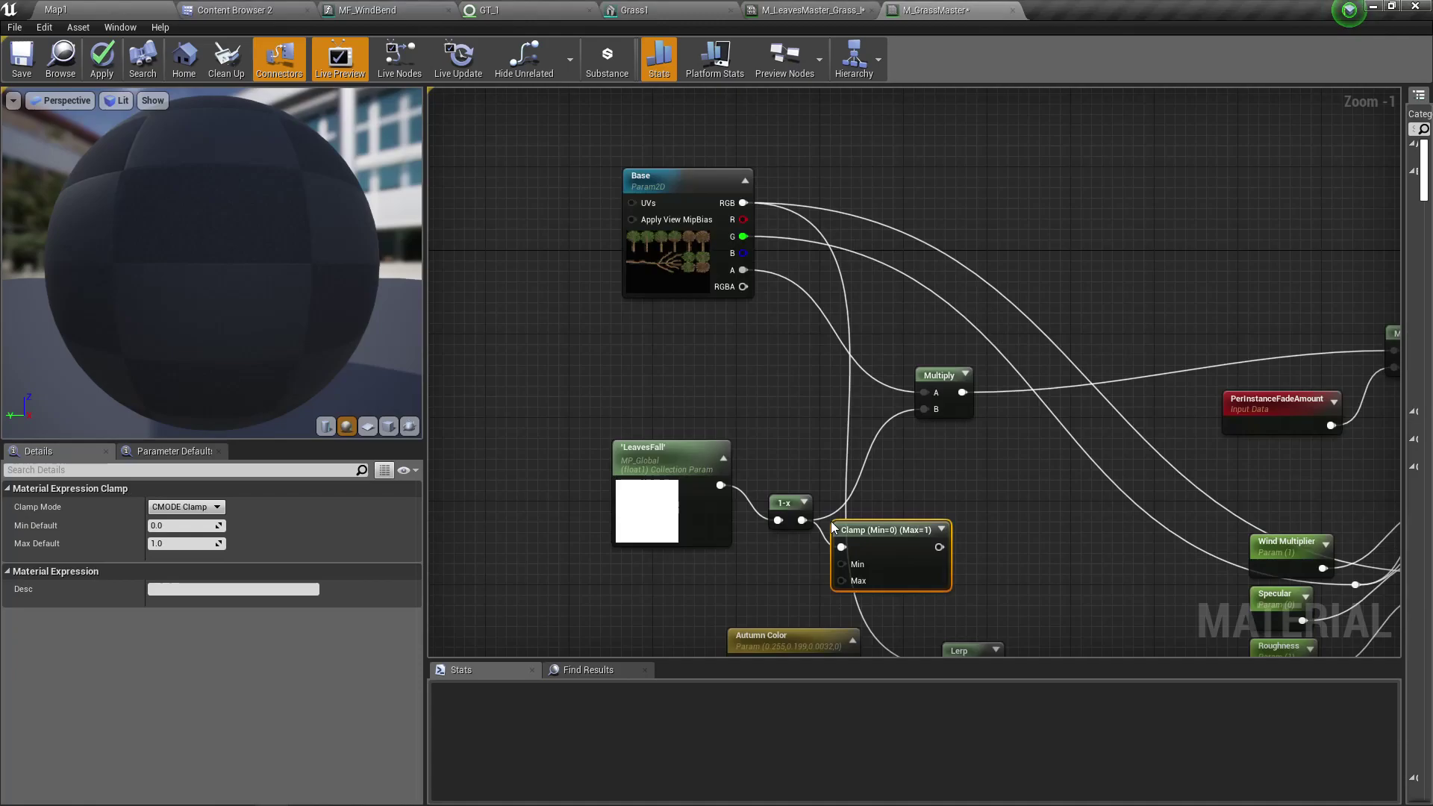
pyautogui.moveTo(939, 547); pyautogui.dragTo(922, 409)
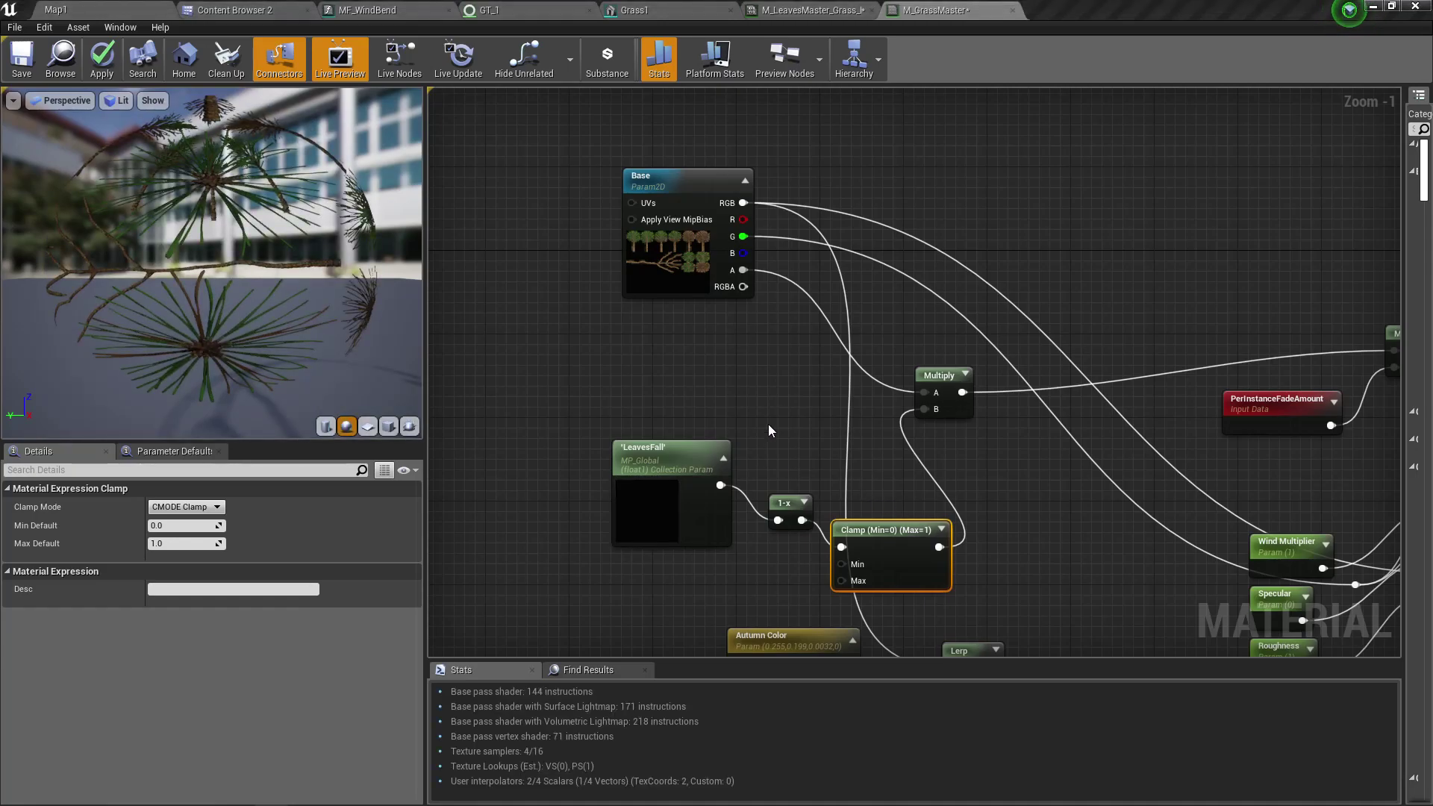
pyautogui.moveTo(770, 430); pyautogui.dragTo(724, 415, button='right')
pyautogui.moveTo(866, 514); pyautogui.dragTo(875, 475)
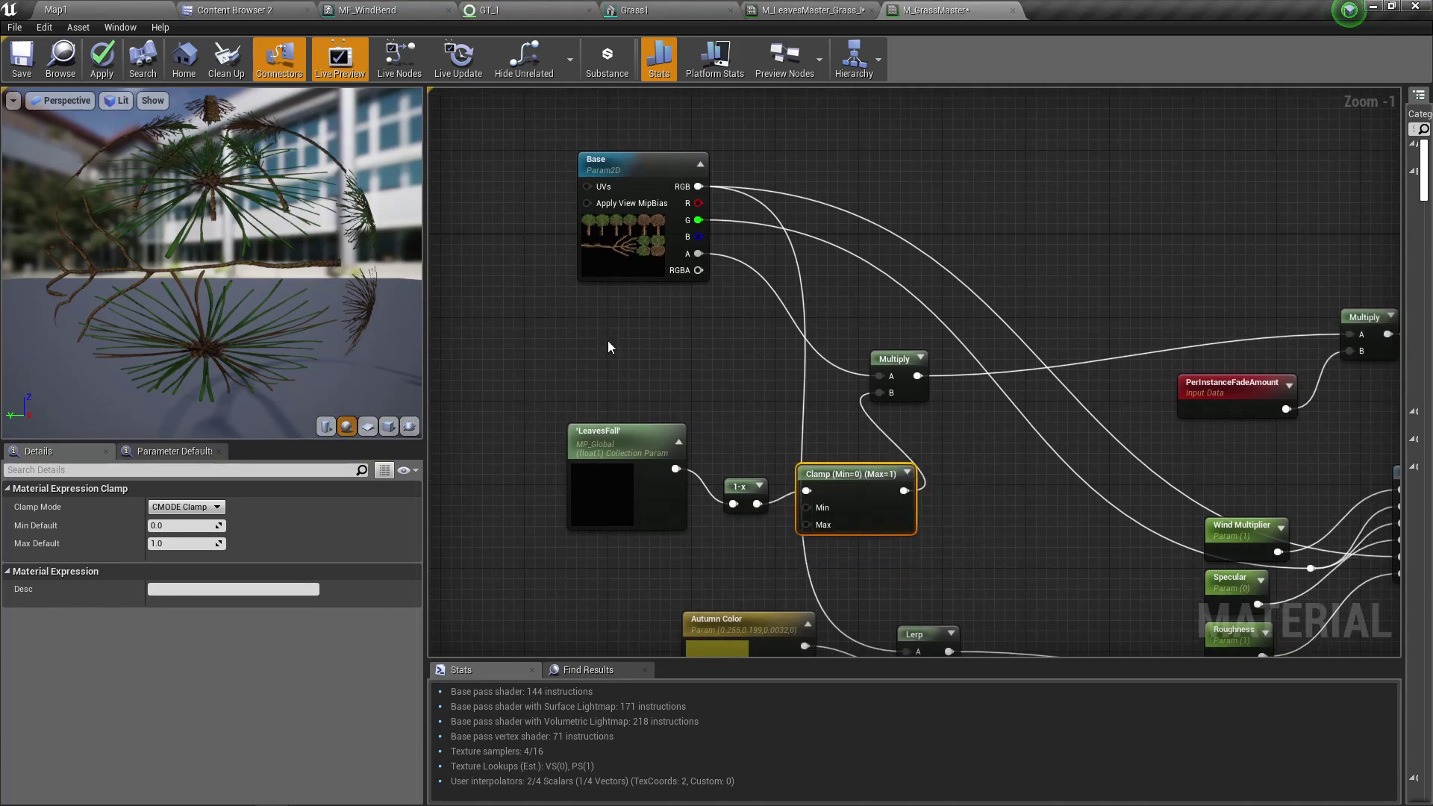
pyautogui.click(103, 56)
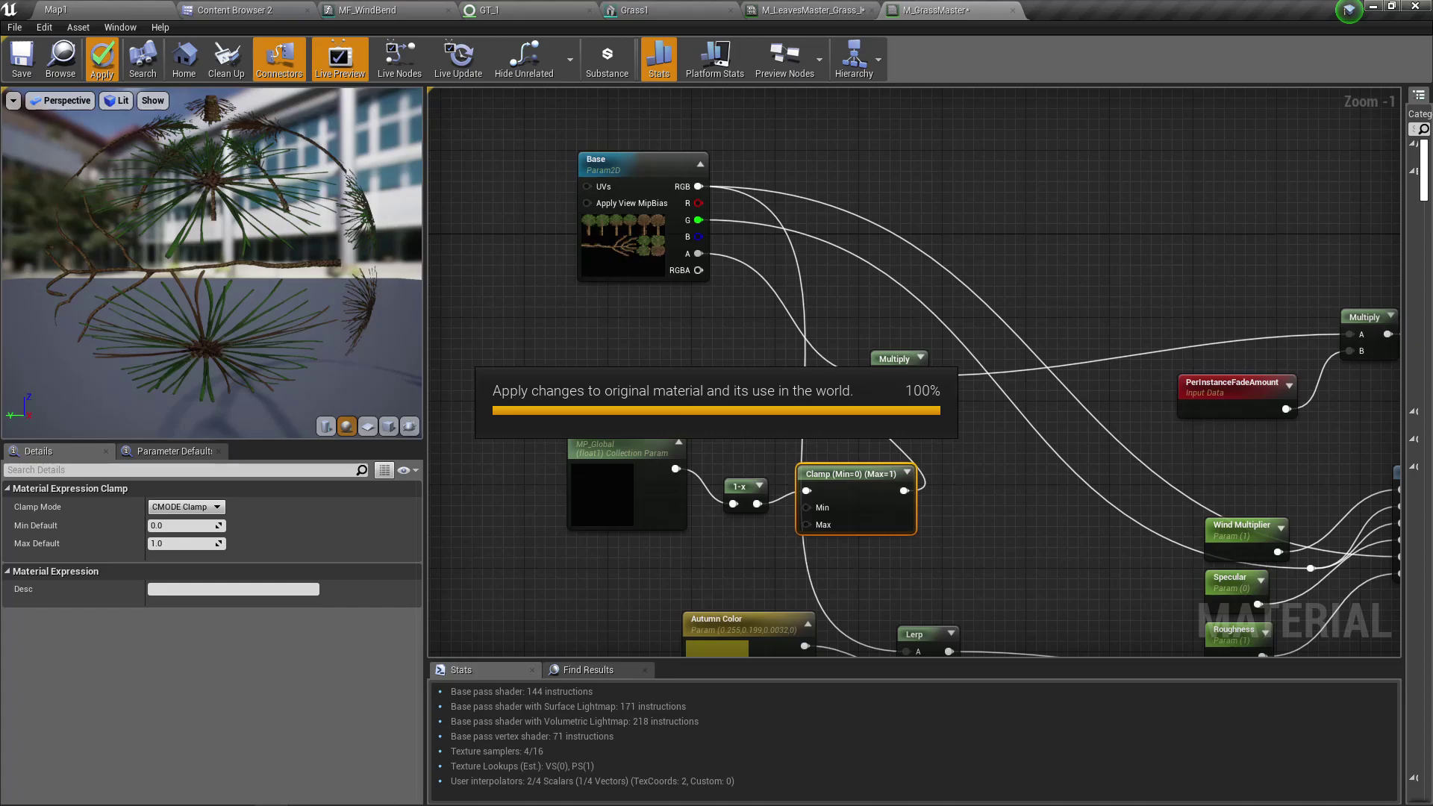
pyautogui.click(56, 9)
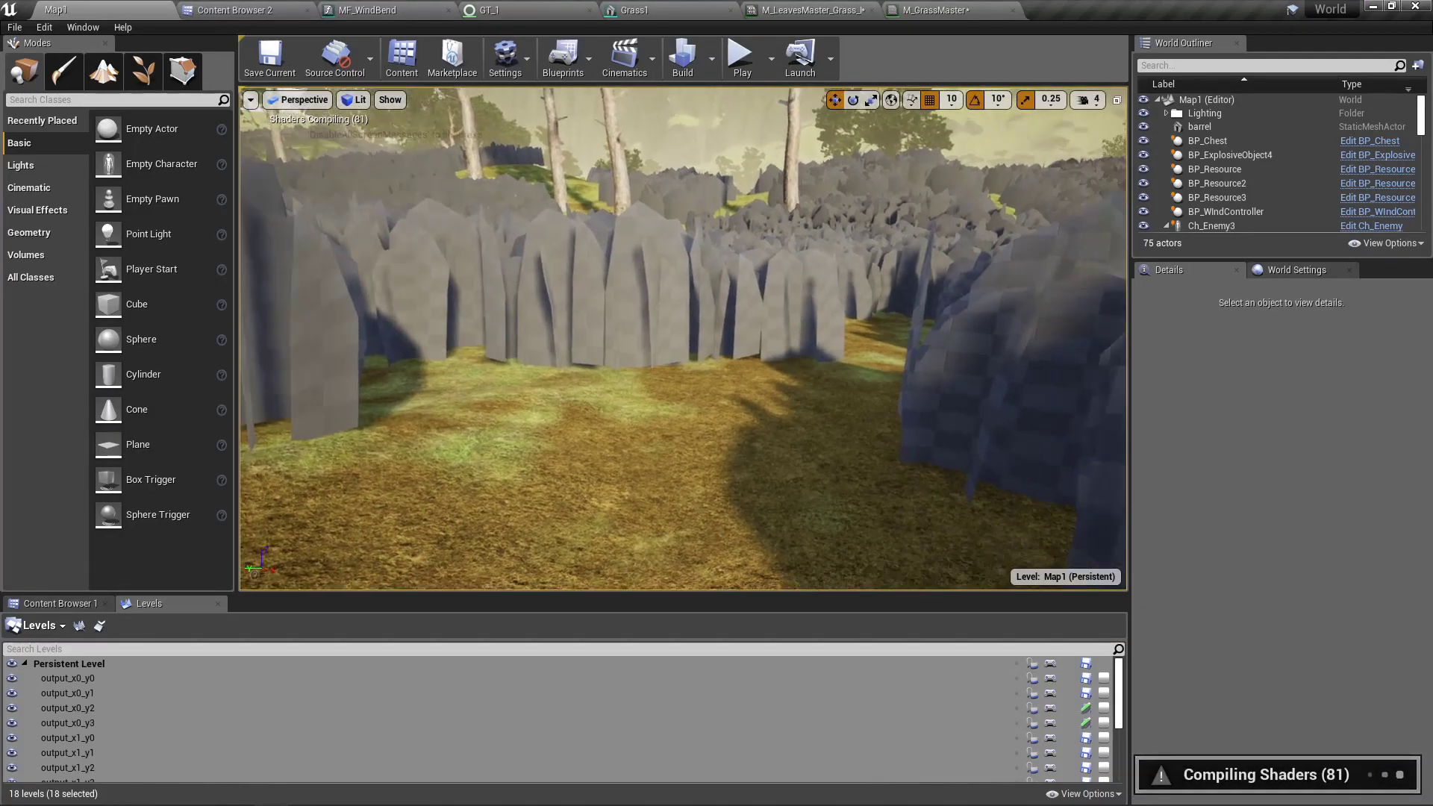
# - Fly the camera toward the rocks and toggle the Map1 viewport to full screen
pyautogui.moveTo(683, 337)
pyautogui.mouseDown(button='right')
pyautogui.moveTo(639, 313)
pyautogui.moveTo(573, 325)
pyautogui.mouseUp(button='right')
pyautogui.press('F11')
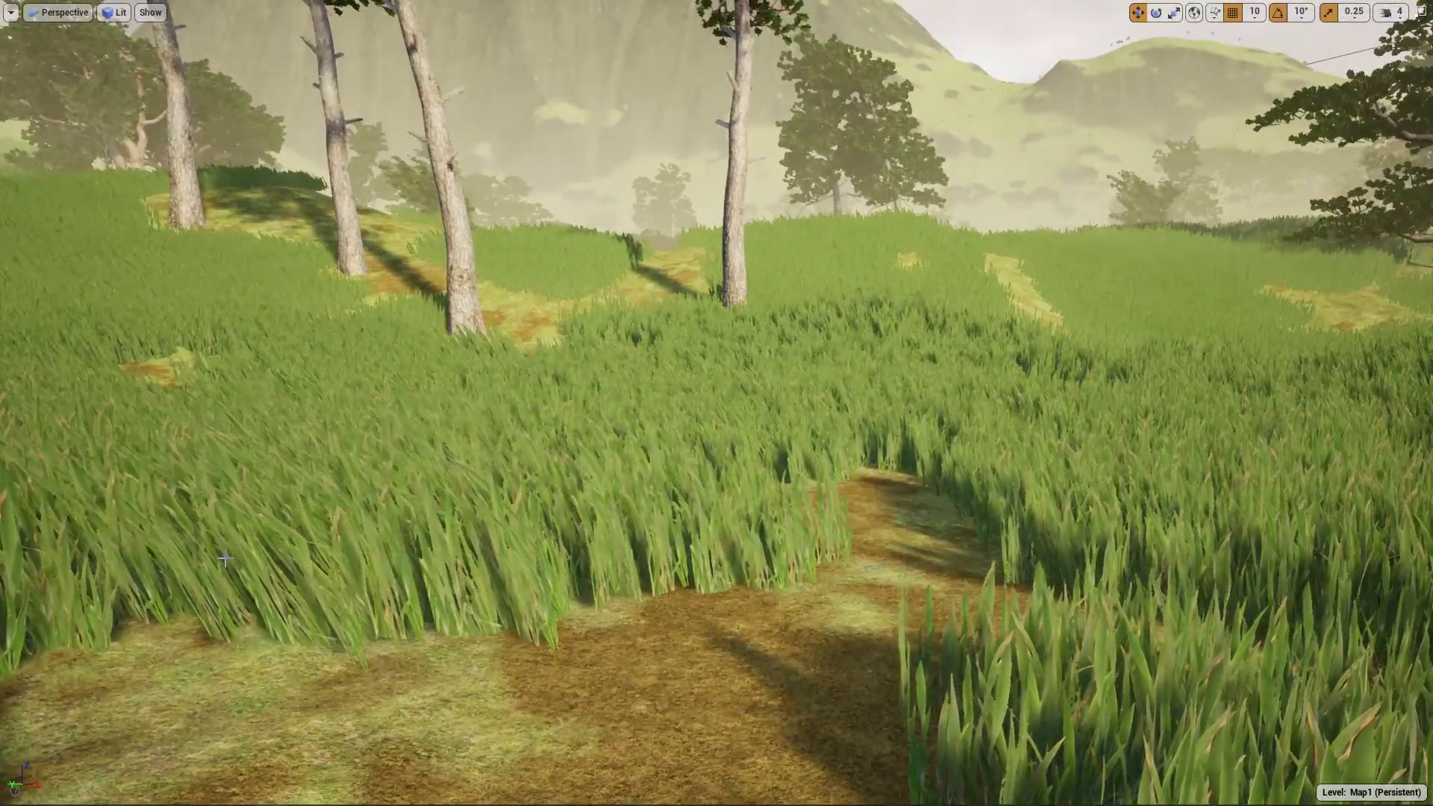
pyautogui.press('F11')
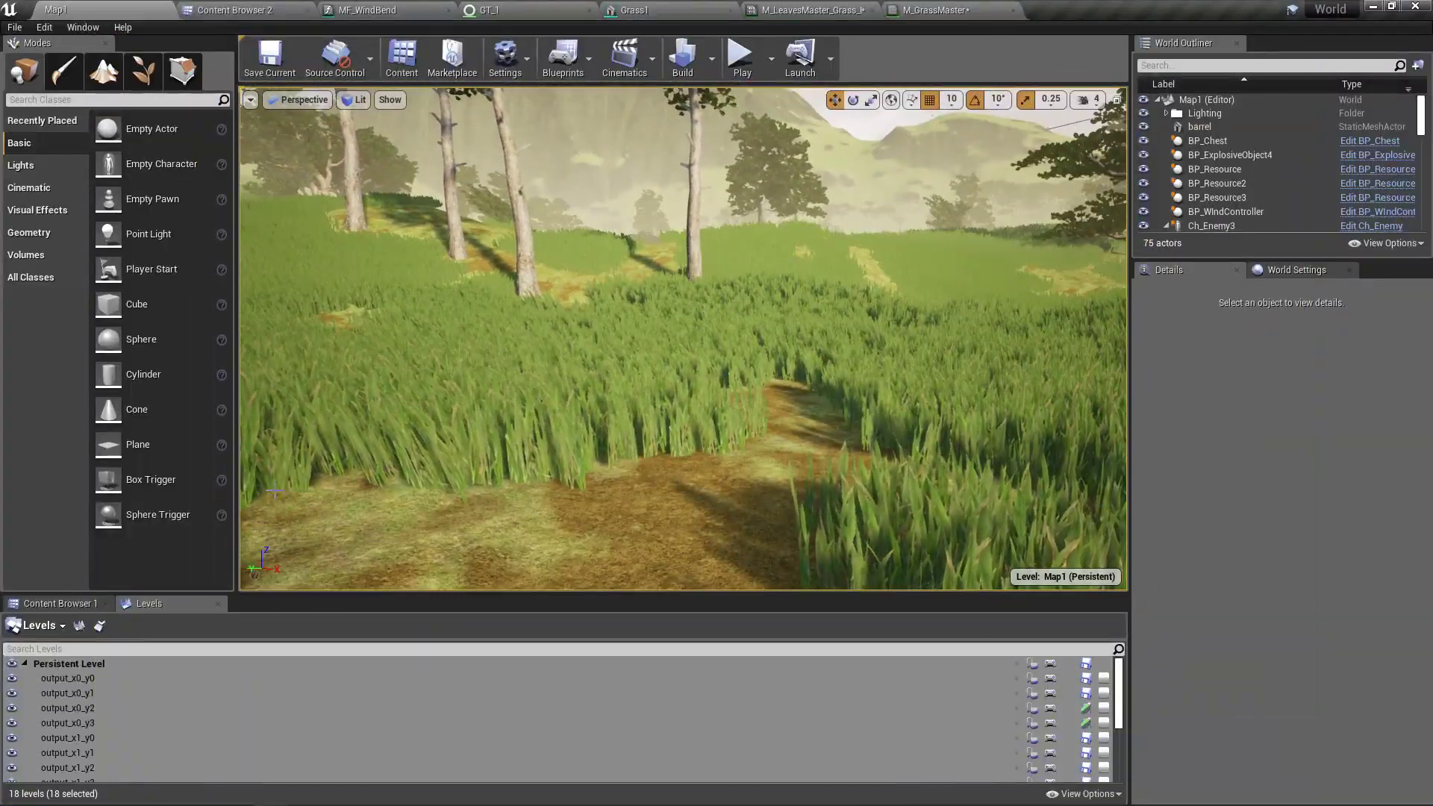
pyautogui.press('F11')
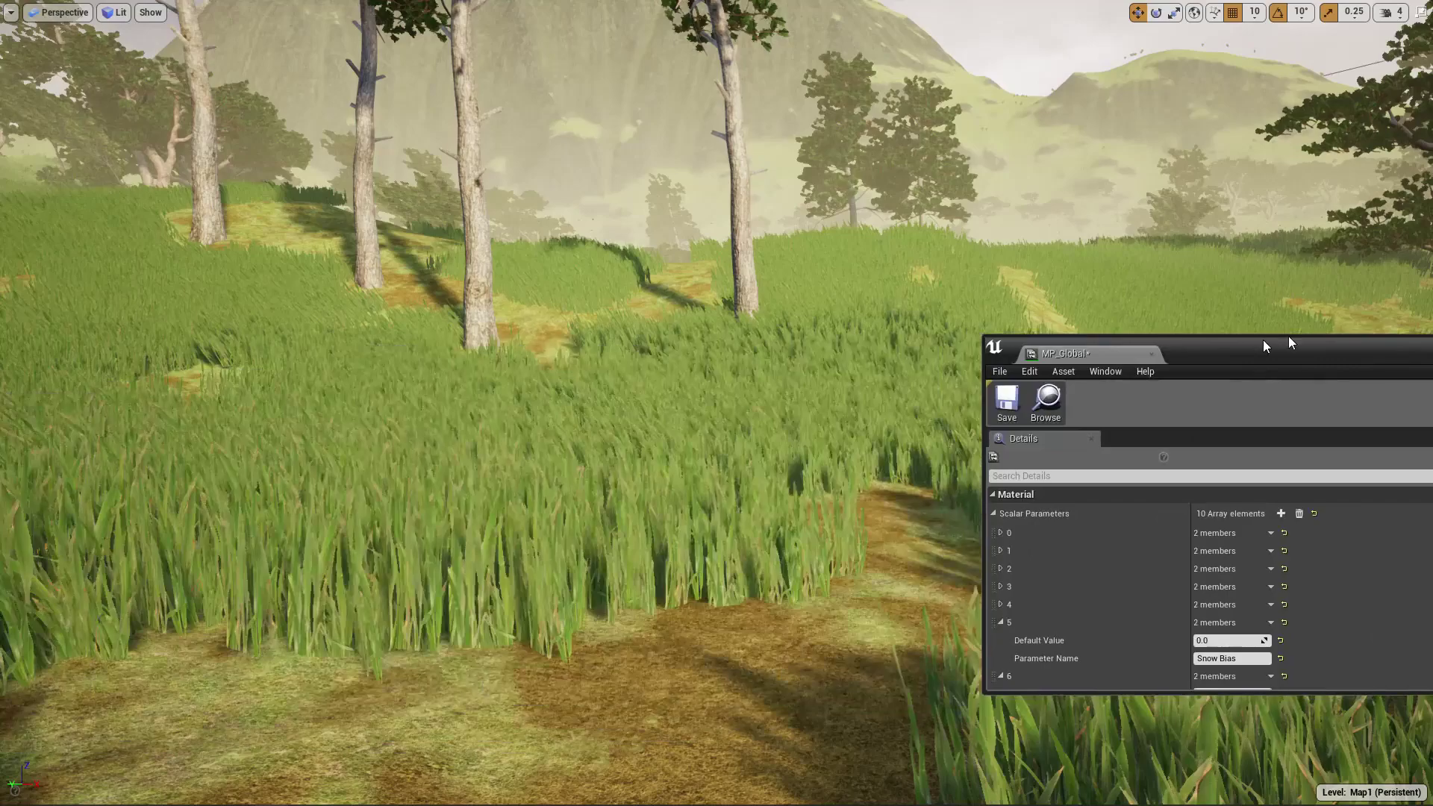
# - Scrub the LeavesFall default value in MP_Global to watch the grass thin
pyautogui.moveTo(1288, 336); pyautogui.dragTo(1336, 313)
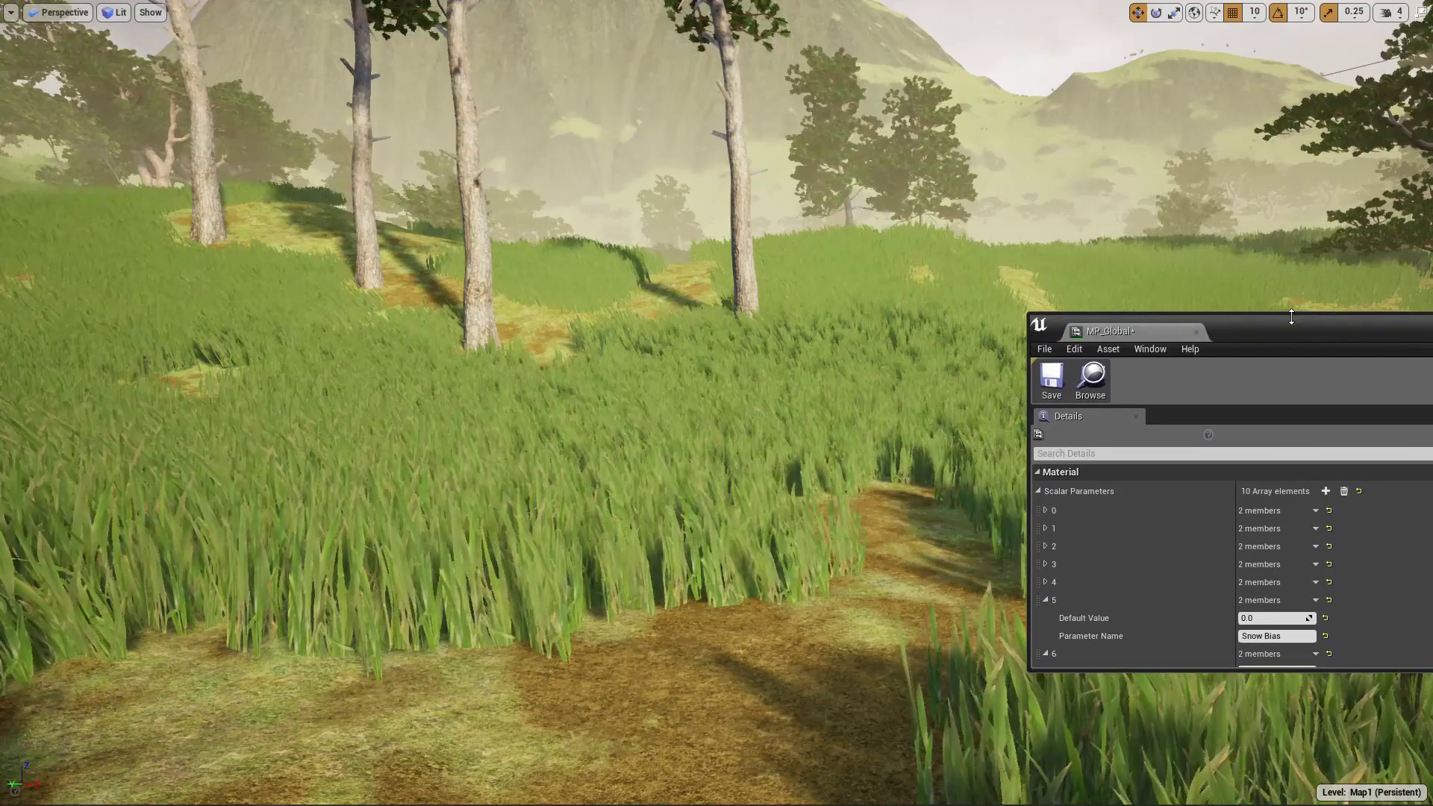
pyautogui.scroll(-3, 1230, 577)
pyautogui.scroll(-2, 1230, 571)
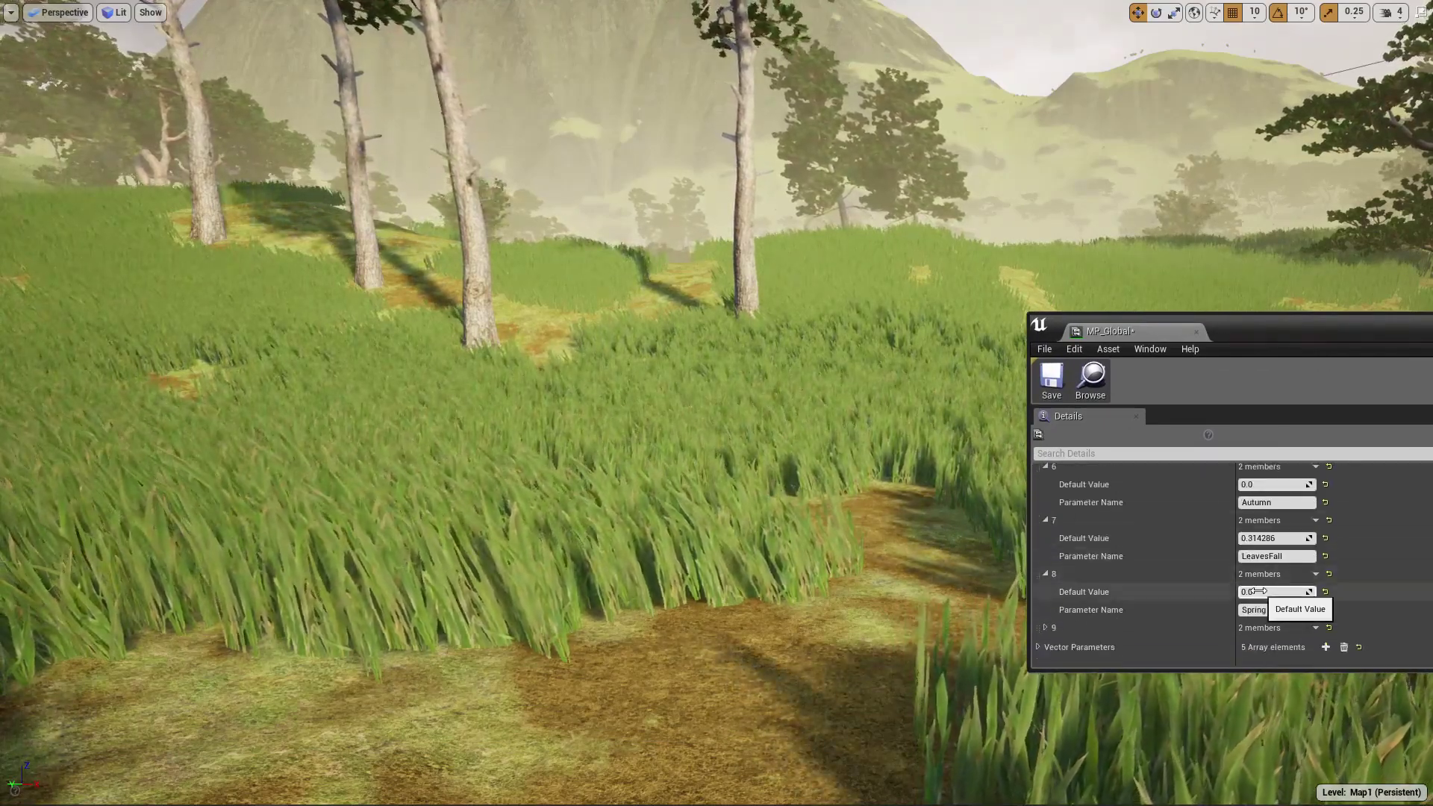
pyautogui.moveTo(1282, 540); pyautogui.dragTo(1231, 541)
pyautogui.click(1283, 544)
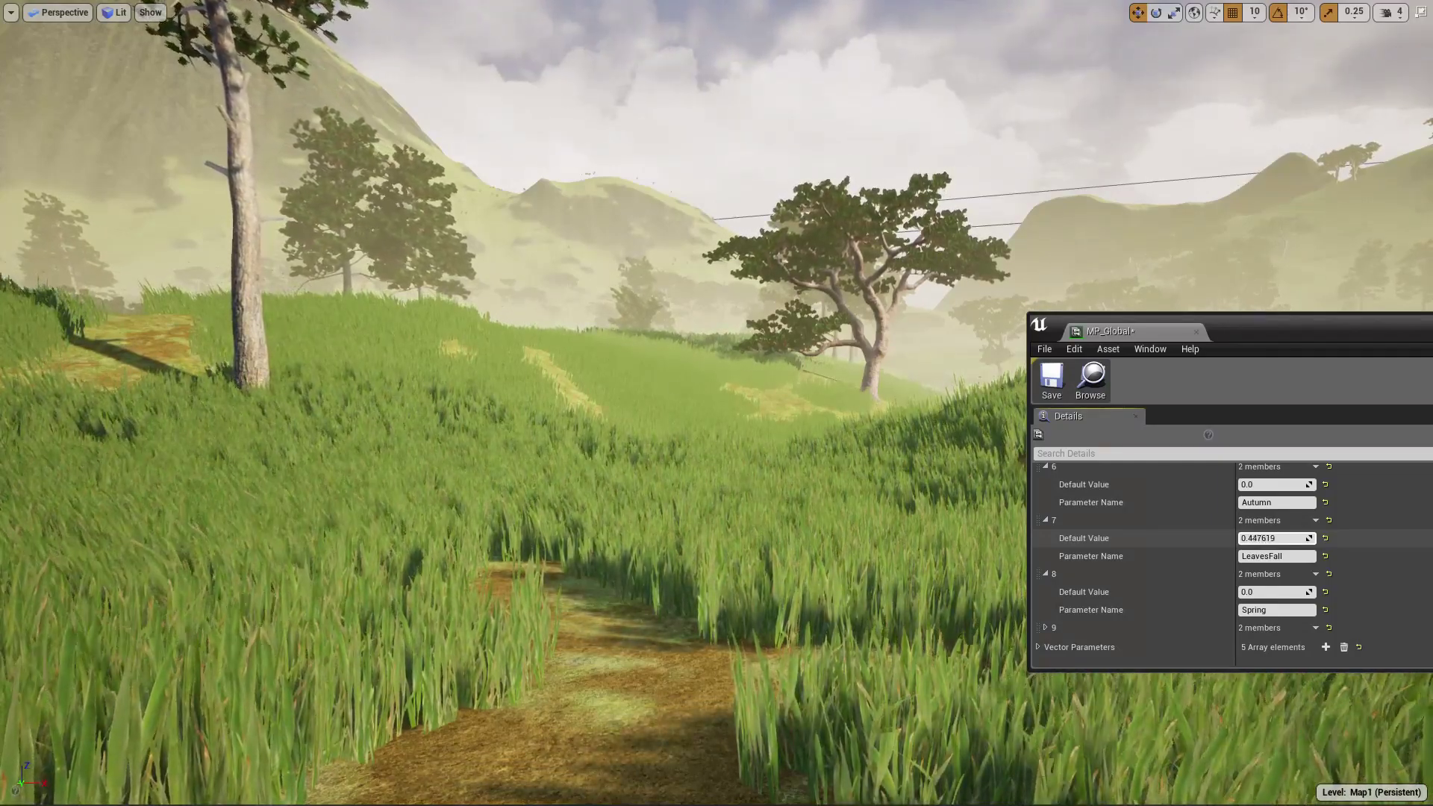
pyautogui.moveTo(1275, 538); pyautogui.dragTo(1288, 537)
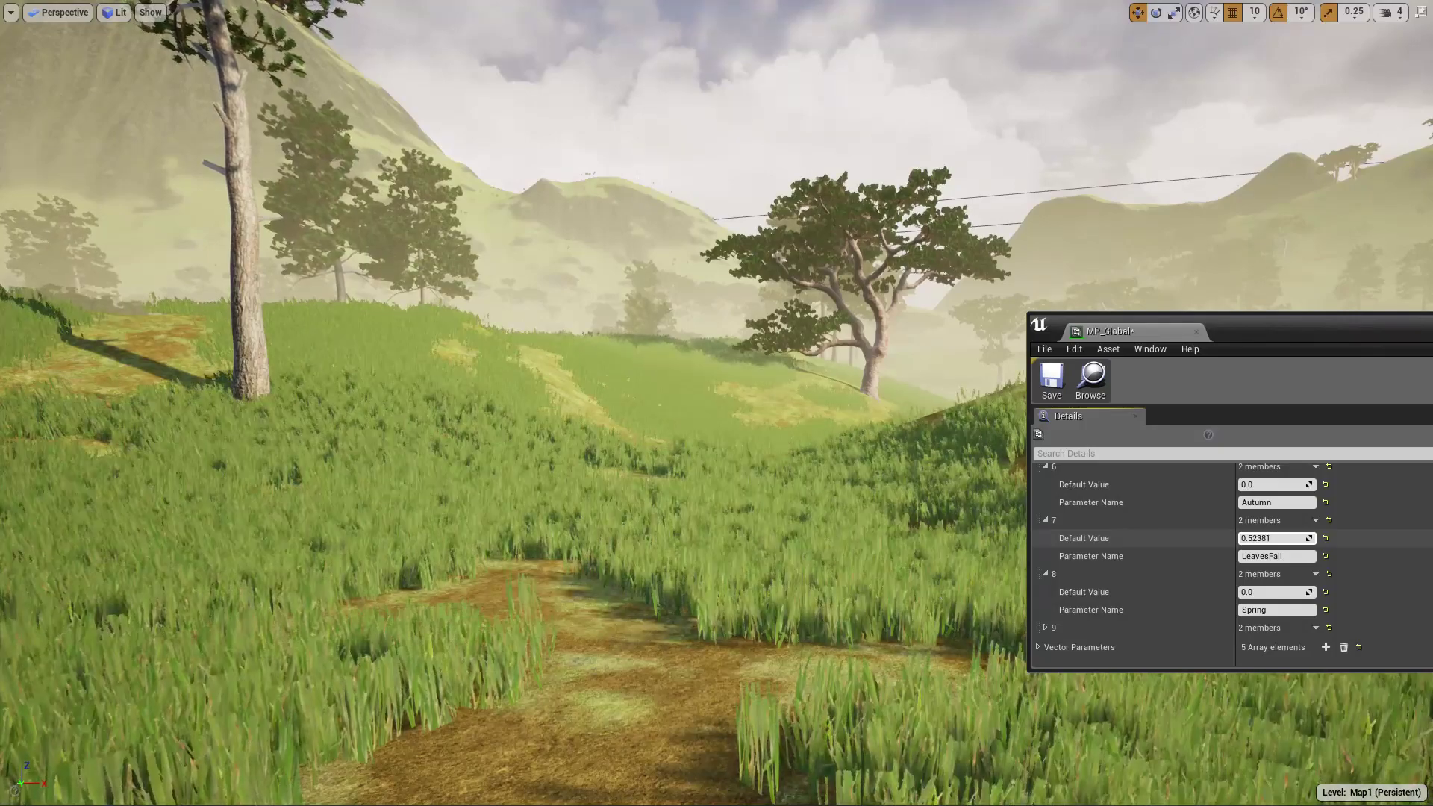
pyautogui.moveTo(1288, 537)
pyautogui.mouseDown()
pyautogui.moveTo(1271, 538)
pyautogui.moveTo(1310, 538)
pyautogui.moveTo(1243, 537)
pyautogui.mouseUp()
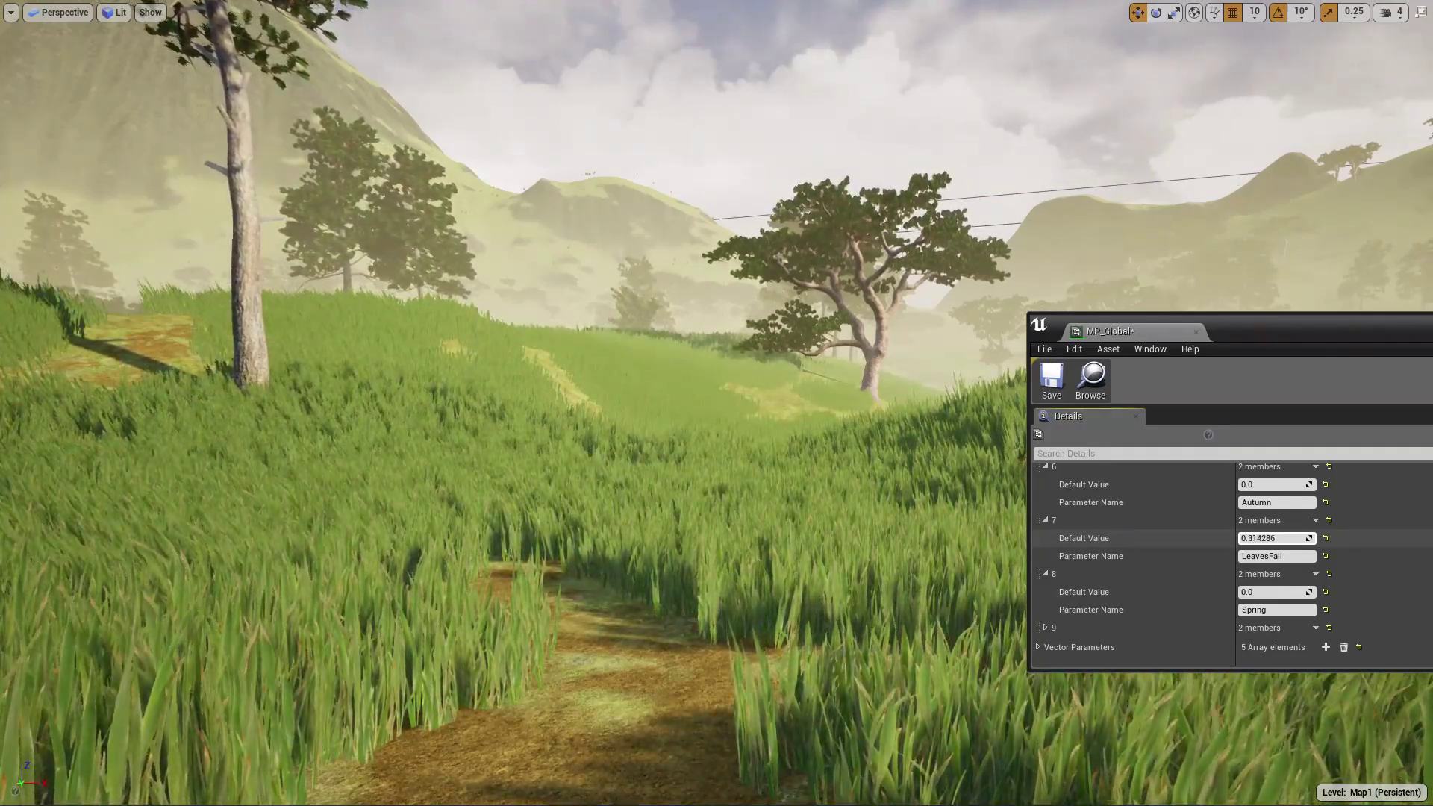
# - Fly along the path, return LeavesFall to 0.285715, and exit full screen
pyautogui.moveTo(1284, 537)
pyautogui.mouseDown()
pyautogui.moveTo(1310, 538)
pyautogui.moveTo(1257, 538)
pyautogui.moveTo(1277, 538)
pyautogui.mouseUp()
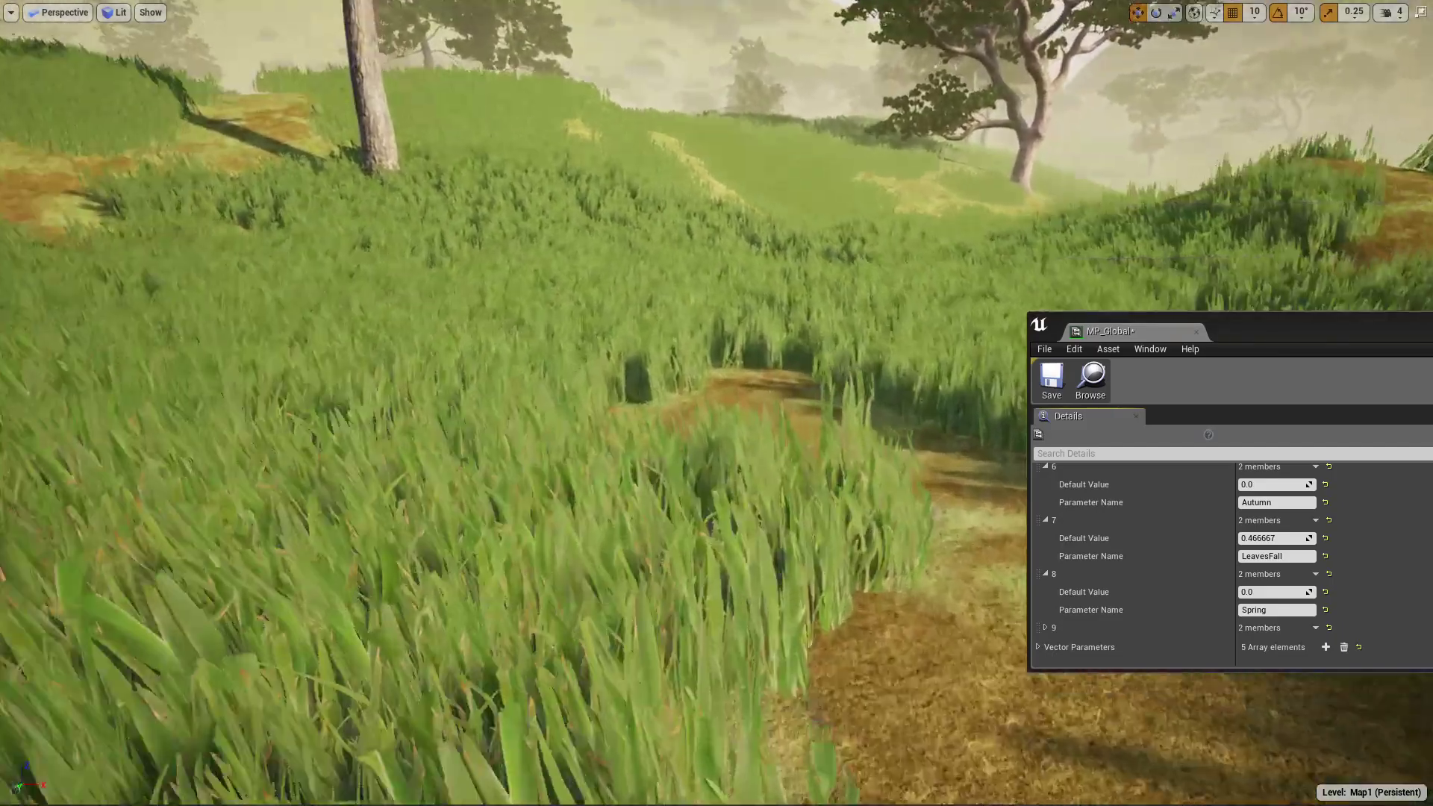
pyautogui.moveTo(755, 501)
pyautogui.mouseDown(button='right')
pyautogui.moveTo(755, 583)
pyautogui.moveTo(908, 527)
pyautogui.mouseUp(button='right')
pyautogui.moveTo(1246, 539); pyautogui.dragTo(1287, 538)
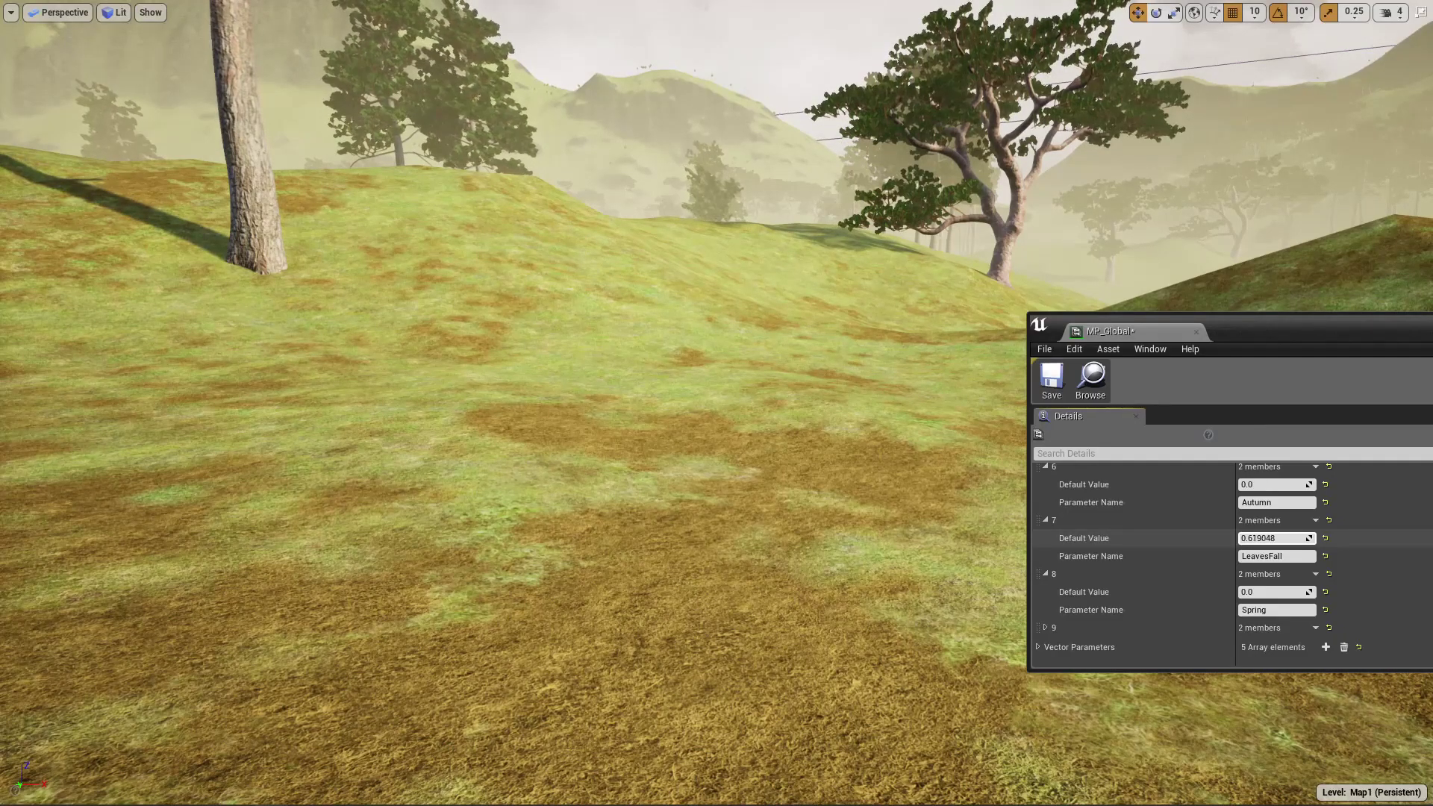
pyautogui.moveTo(1277, 538); pyautogui.dragTo(1242, 537)
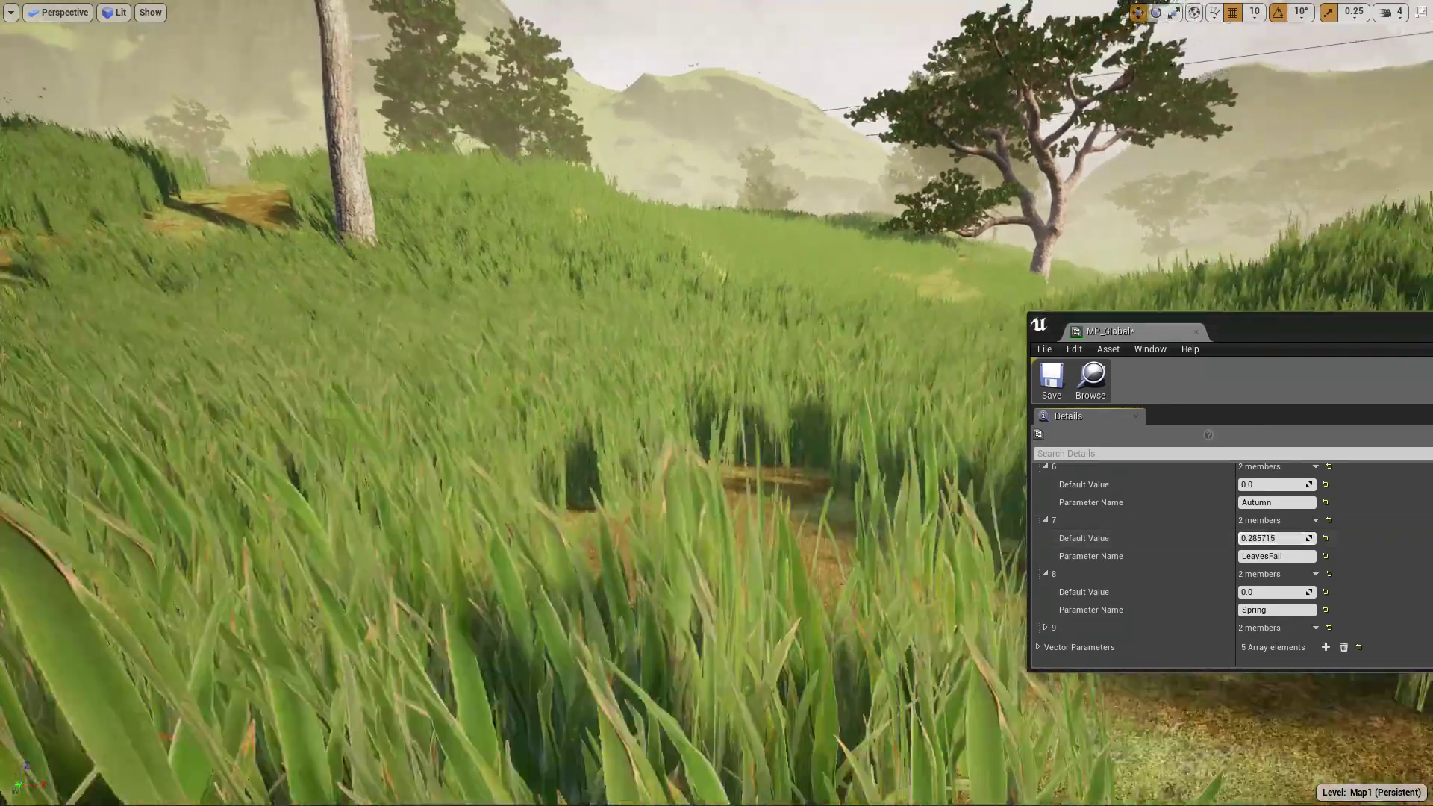
pyautogui.press('F11')
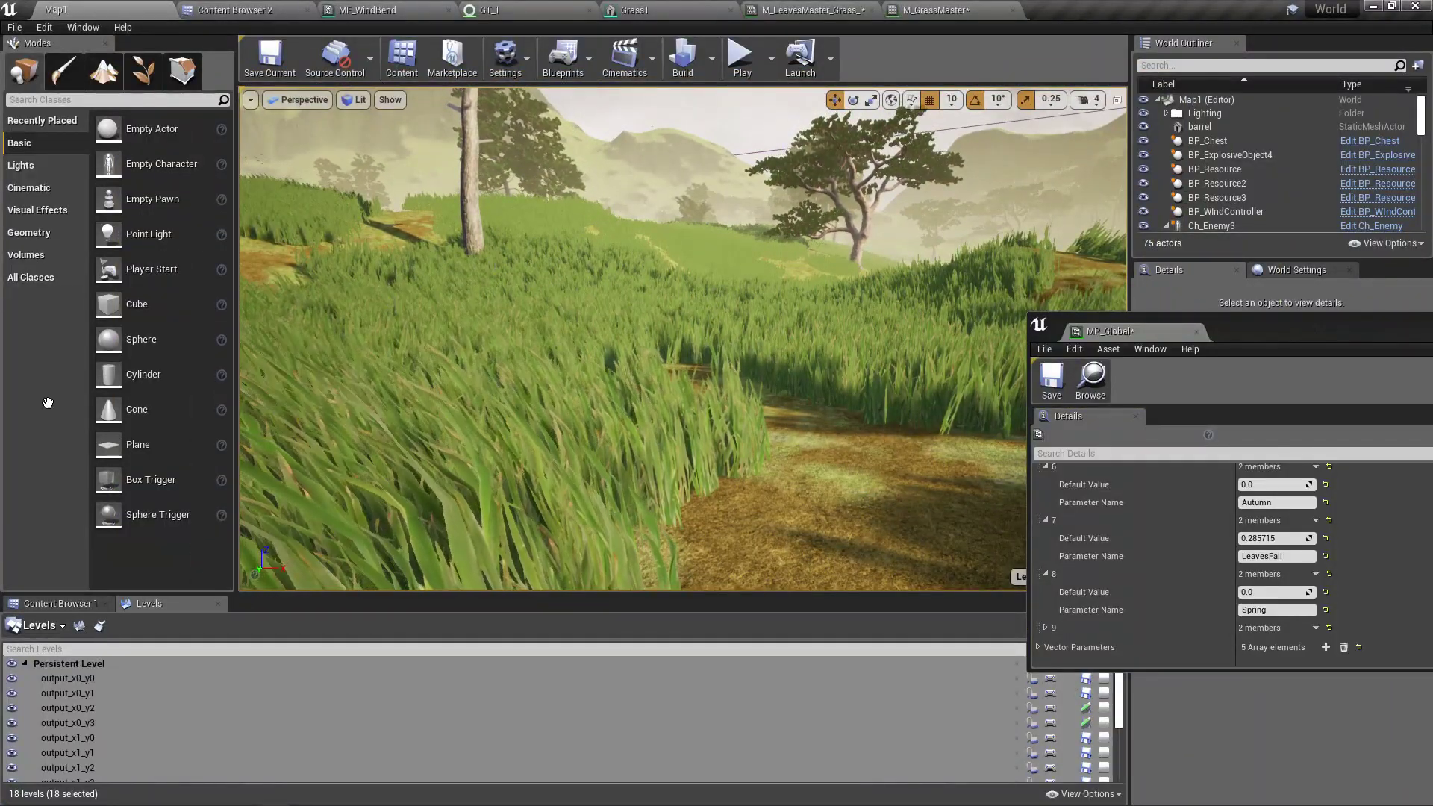
# - In M_GrassMaster, move the LeavesFall node to make room
pyautogui.click(946, 10)
pyautogui.moveTo(726, 433); pyautogui.dragTo(889, 433, button='right')
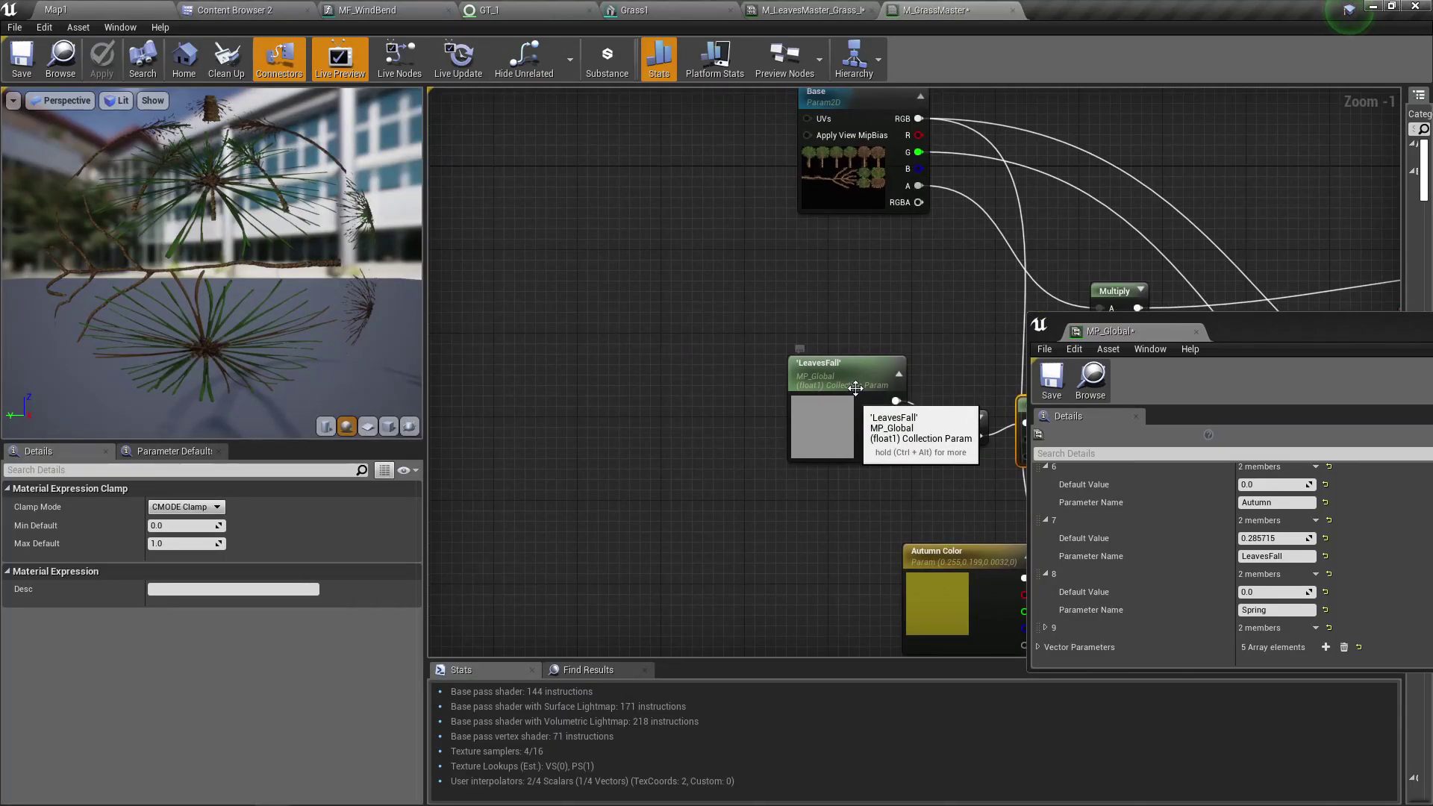
pyautogui.moveTo(829, 415); pyautogui.dragTo(729, 415)
pyautogui.moveTo(727, 415)
pyautogui.mouseDown(button='right')
pyautogui.moveTo(650, 366)
pyautogui.moveTo(697, 406)
pyautogui.mouseUp(button='right')
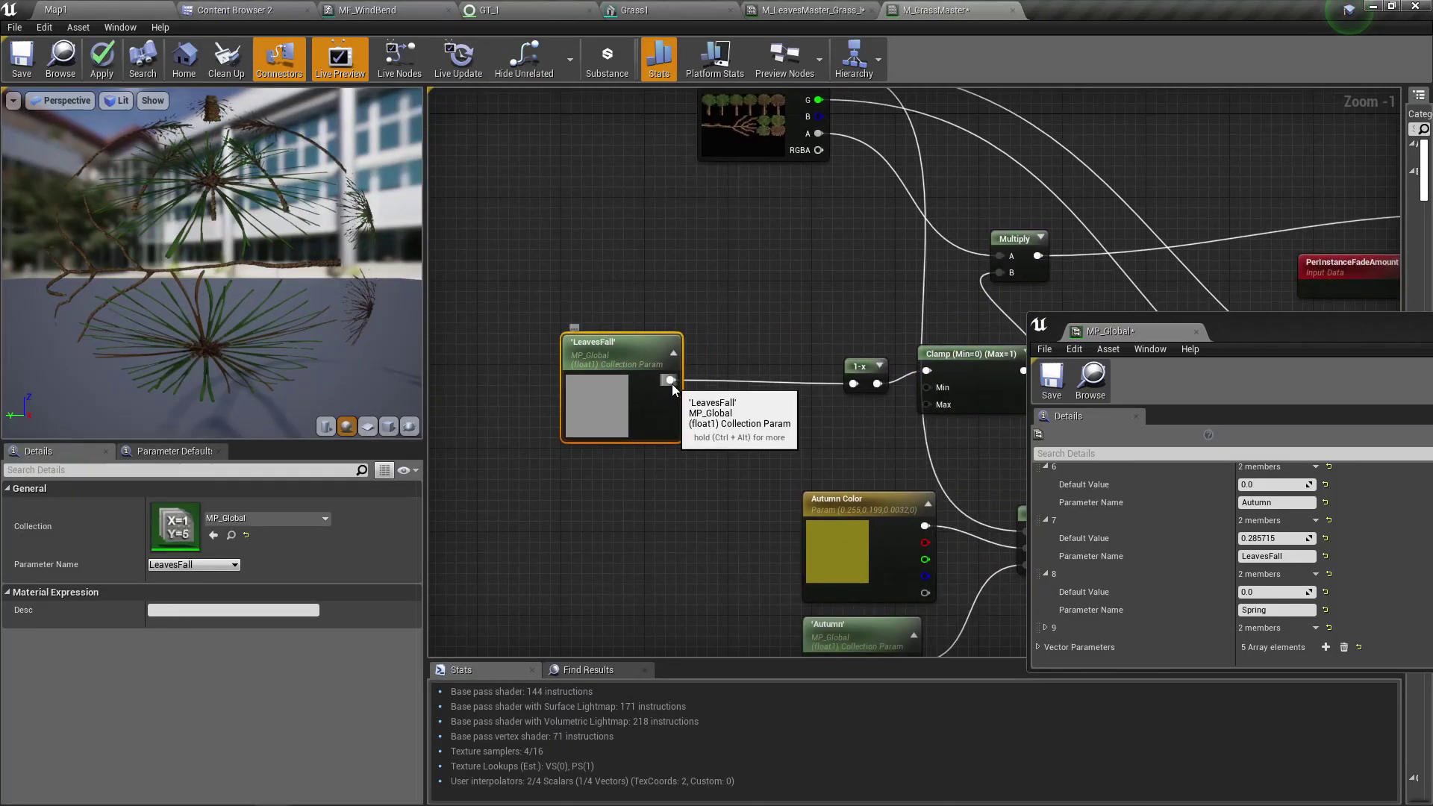
# - Insert a Divide node with Const B 10 between LeavesFall and the 1-x node
pyautogui.moveTo(671, 382); pyautogui.dragTo(720, 394)
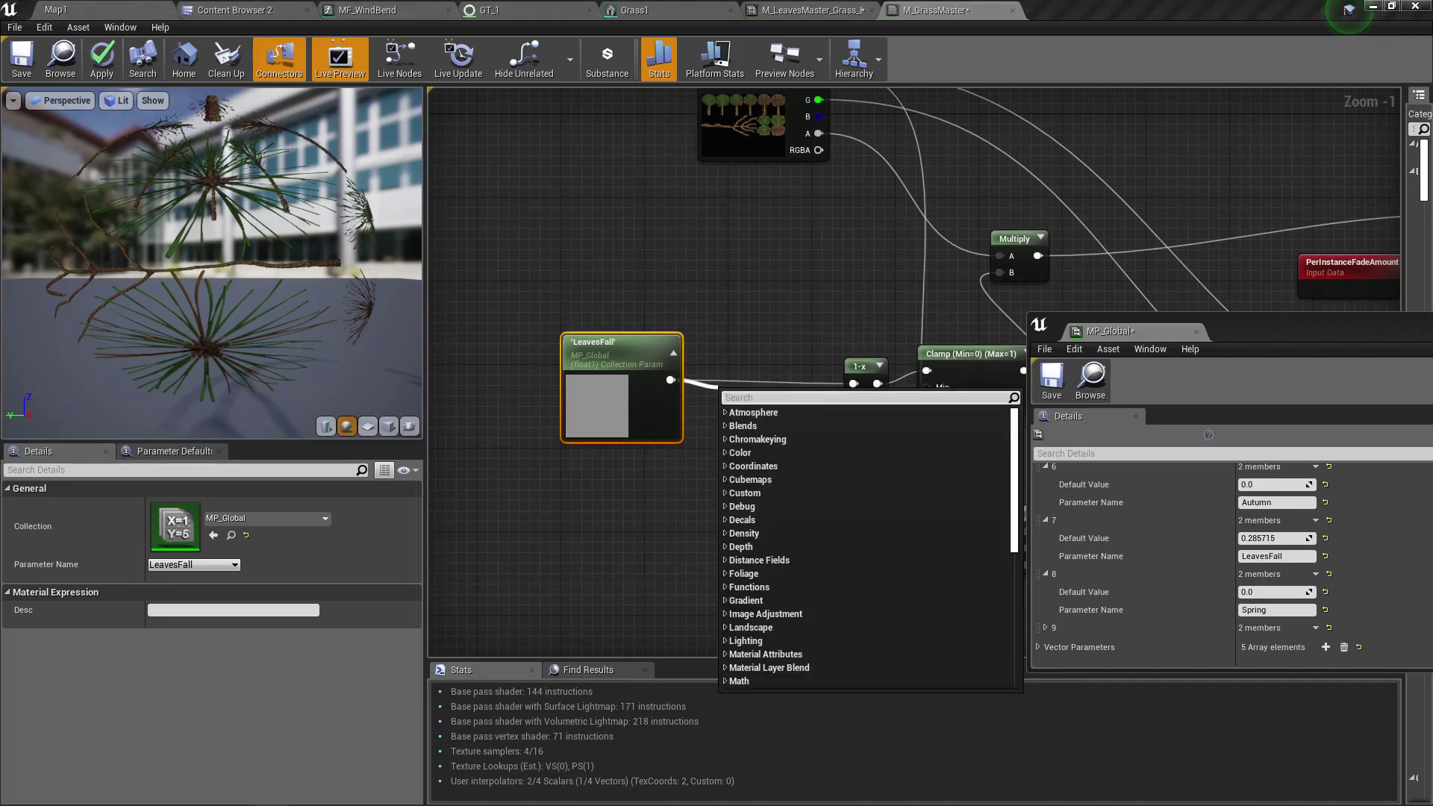
pyautogui.press('Escape')
pyautogui.moveTo(671, 381); pyautogui.dragTo(707, 394)
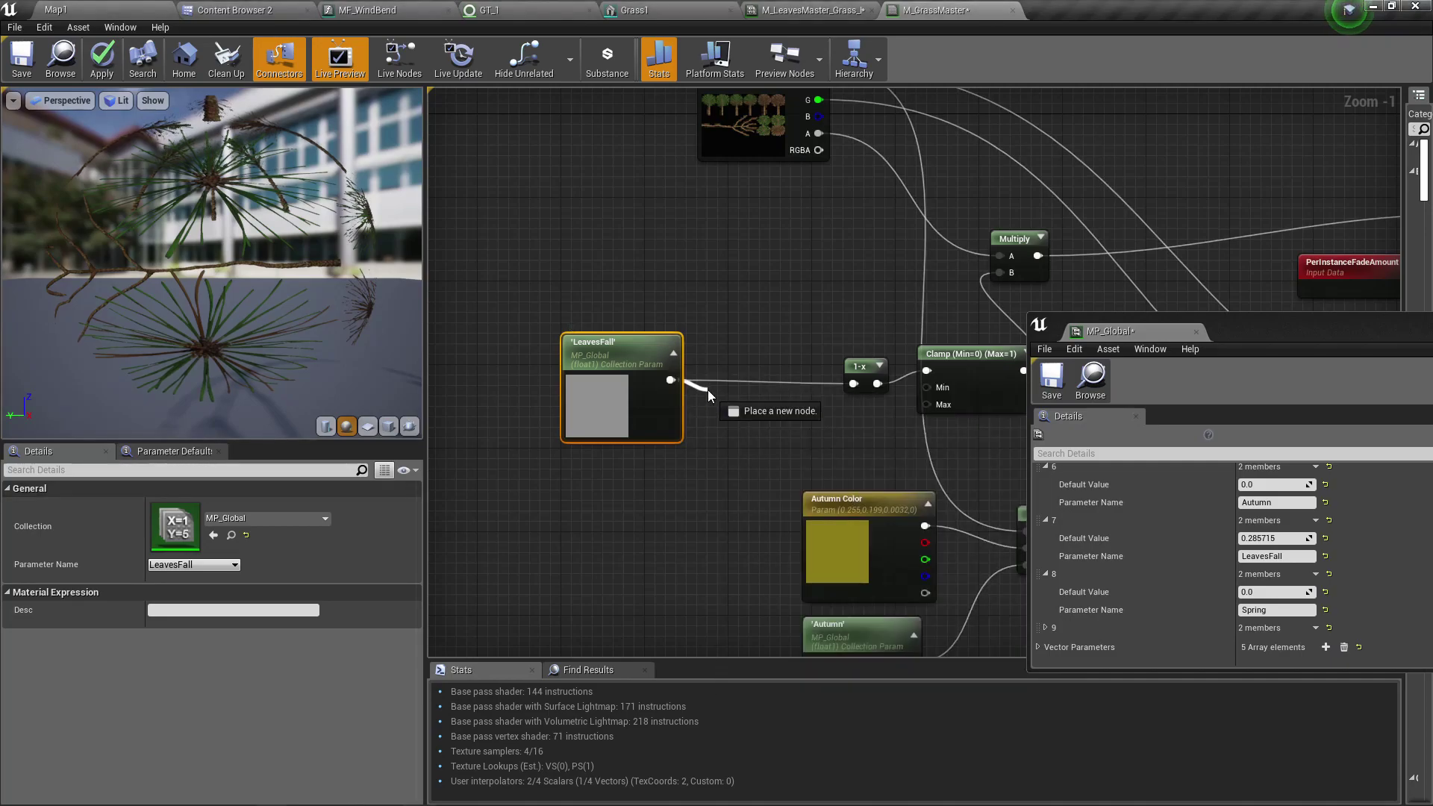
pyautogui.write('divide')
pyautogui.press('Return')
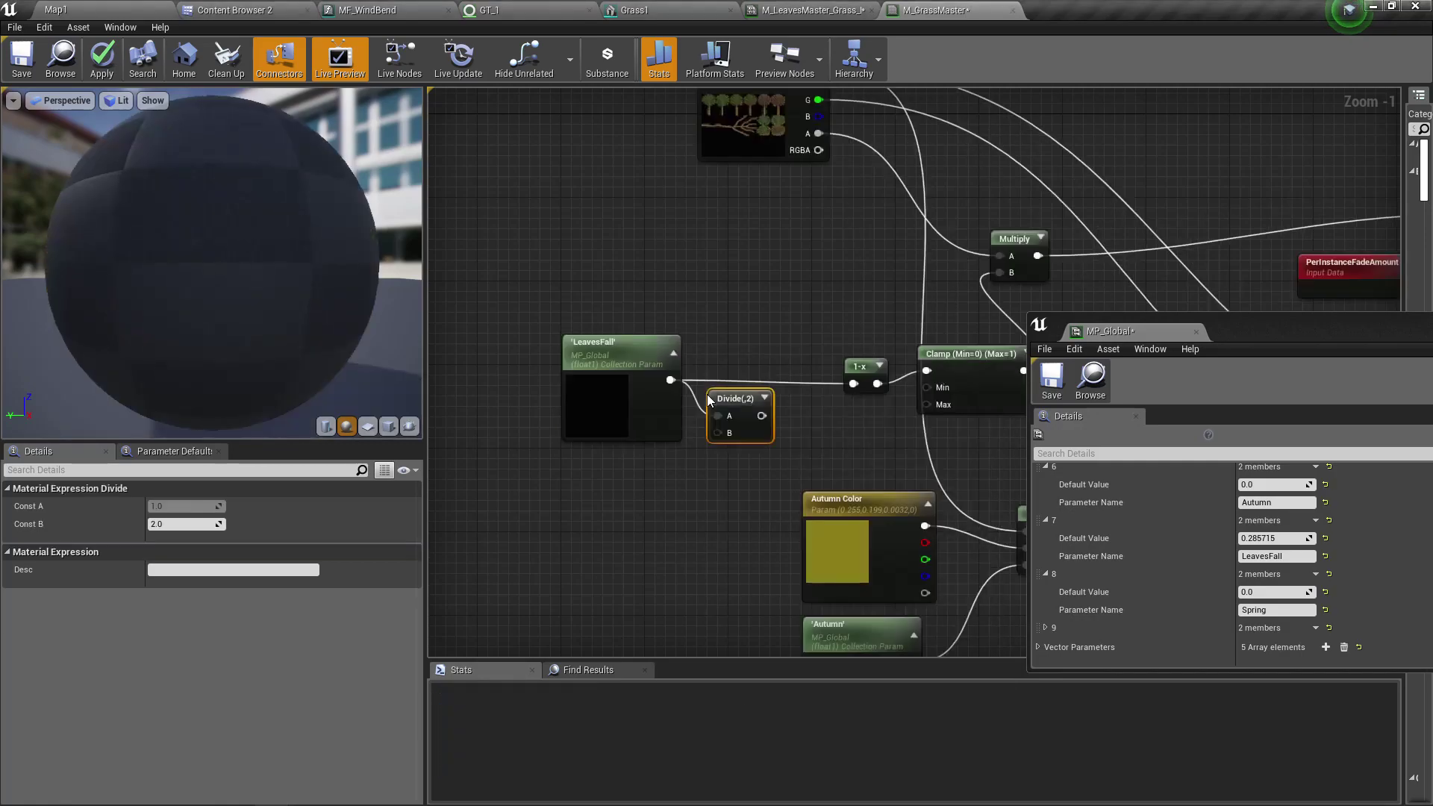
pyautogui.moveTo(761, 414)
pyautogui.mouseDown()
pyautogui.moveTo(875, 385)
pyautogui.moveTo(856, 384)
pyautogui.mouseUp()
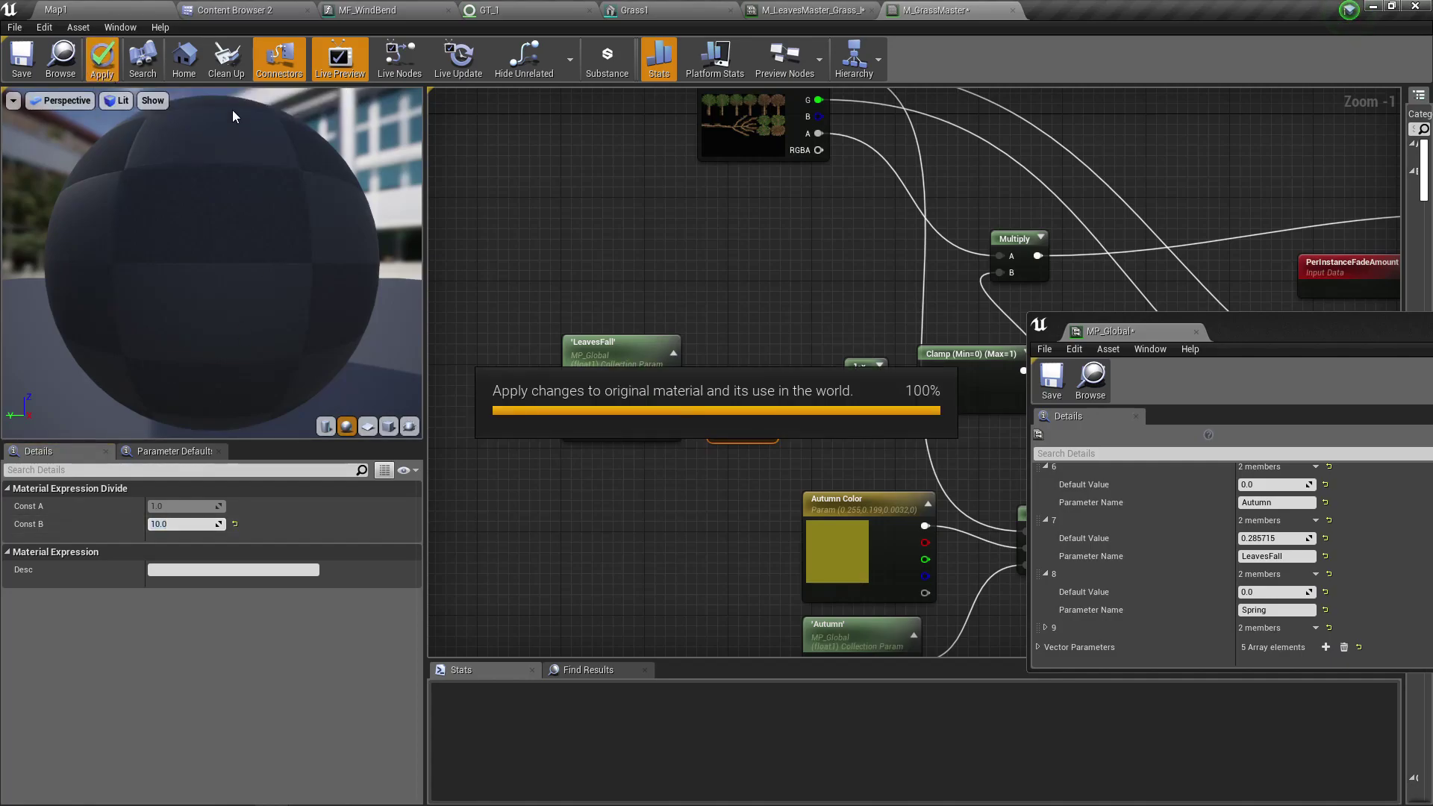
pyautogui.click(147, 8)
# - Go full screen and scrub LeavesFall to about 2.88 to test grass density
pyautogui.moveTo(808, 309); pyautogui.dragTo(771, 329, button='right')
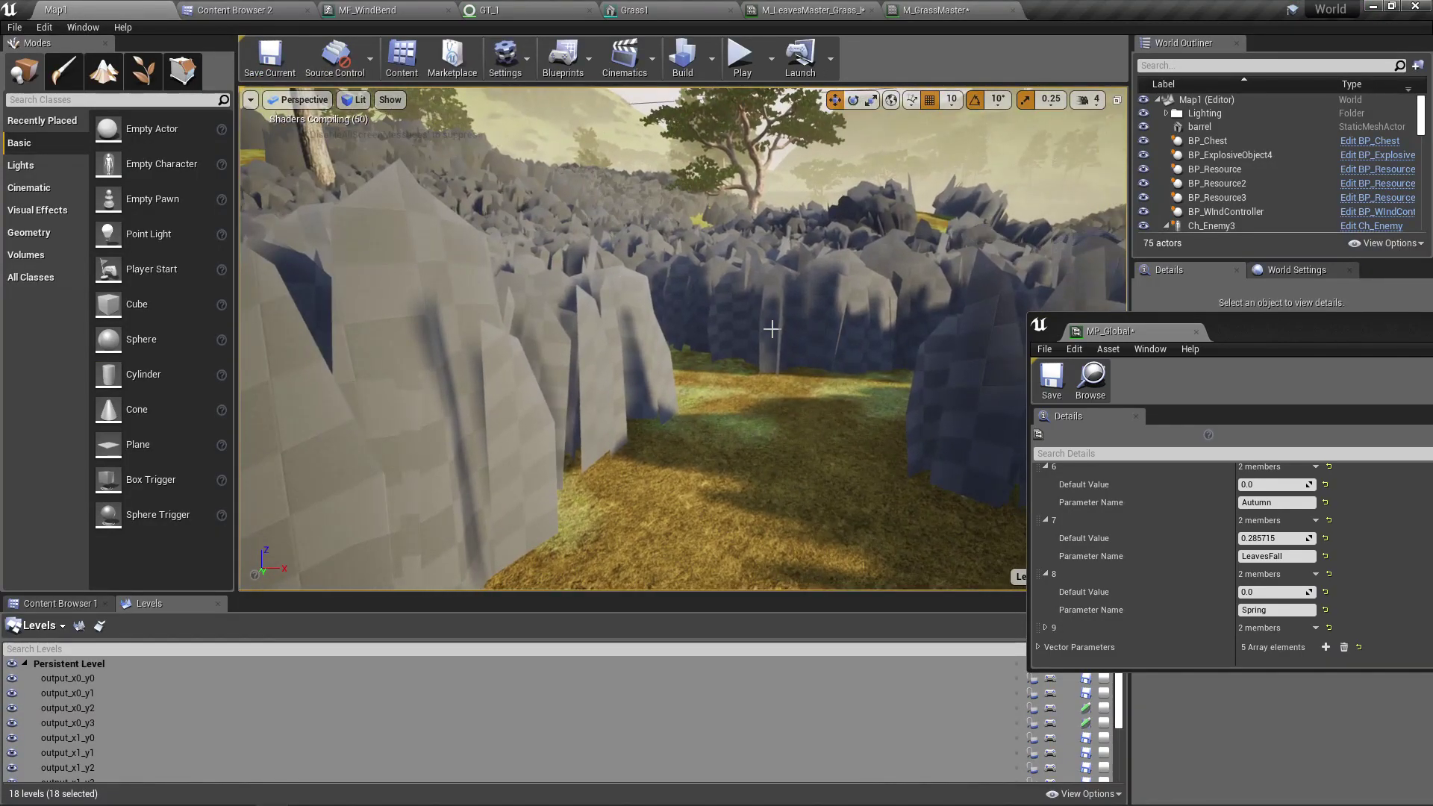
pyautogui.press('F11')
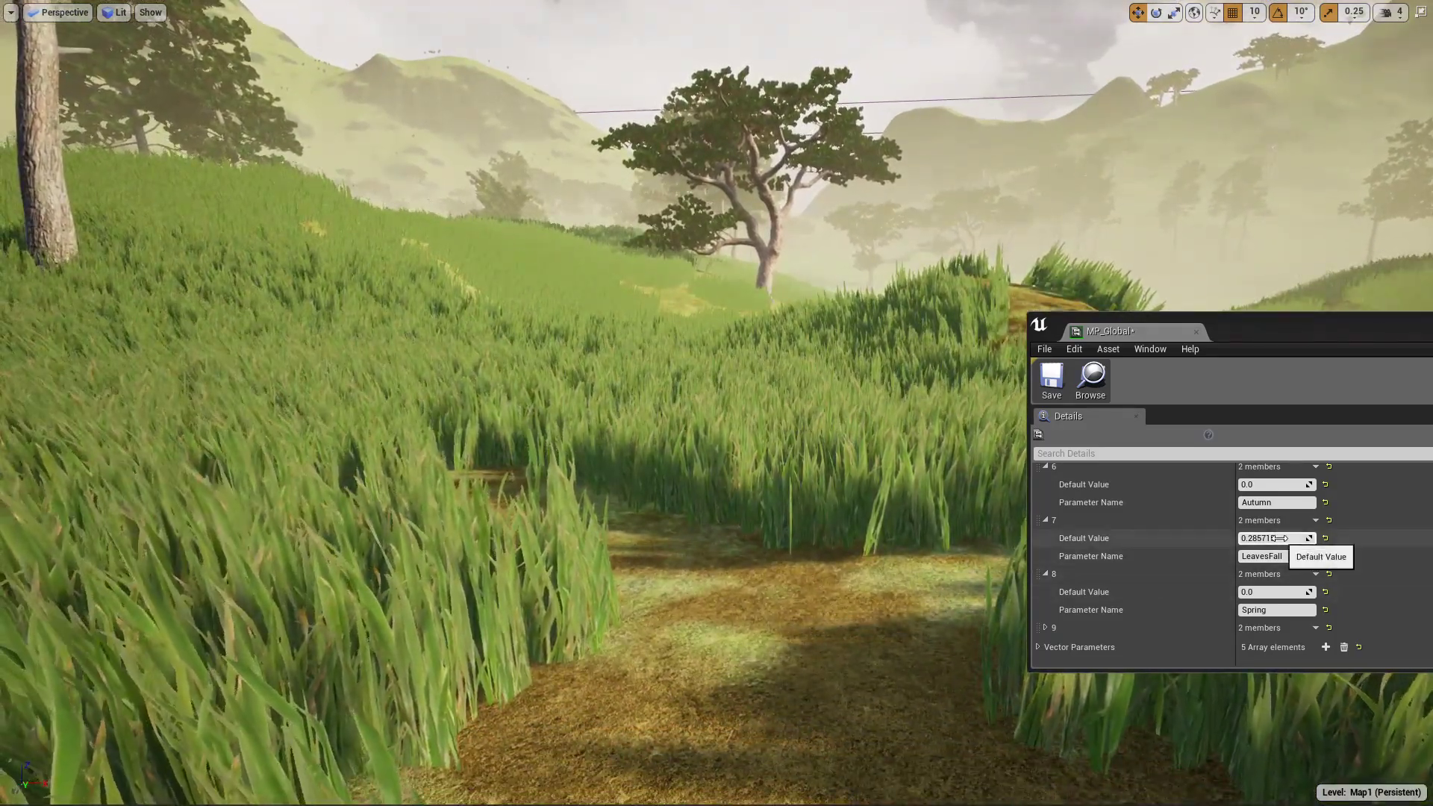
pyautogui.moveTo(1270, 537)
pyautogui.mouseDown()
pyautogui.moveTo(1378, 537)
pyautogui.moveTo(1260, 537)
pyautogui.mouseUp()
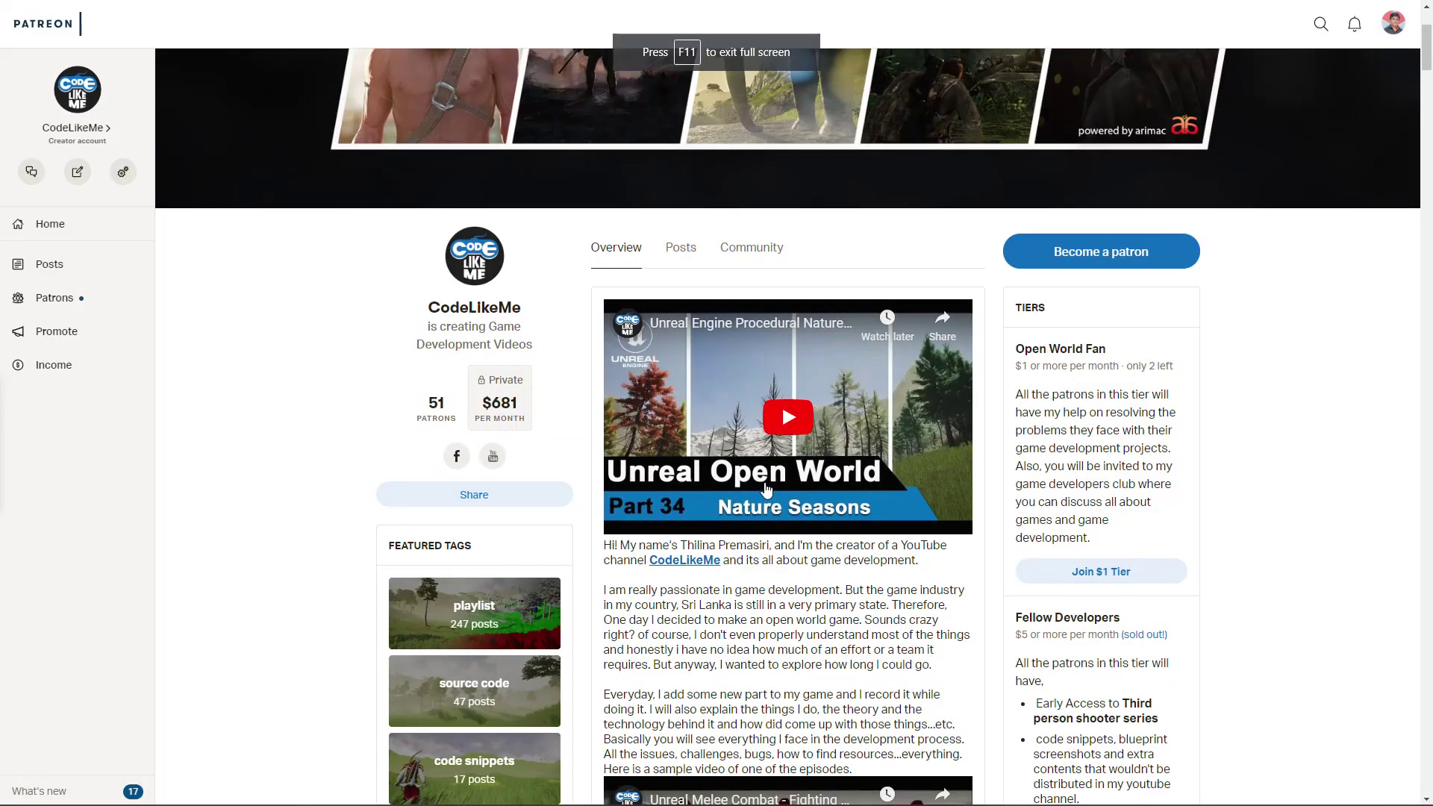
pyautogui.scroll(-4, 761, 448)
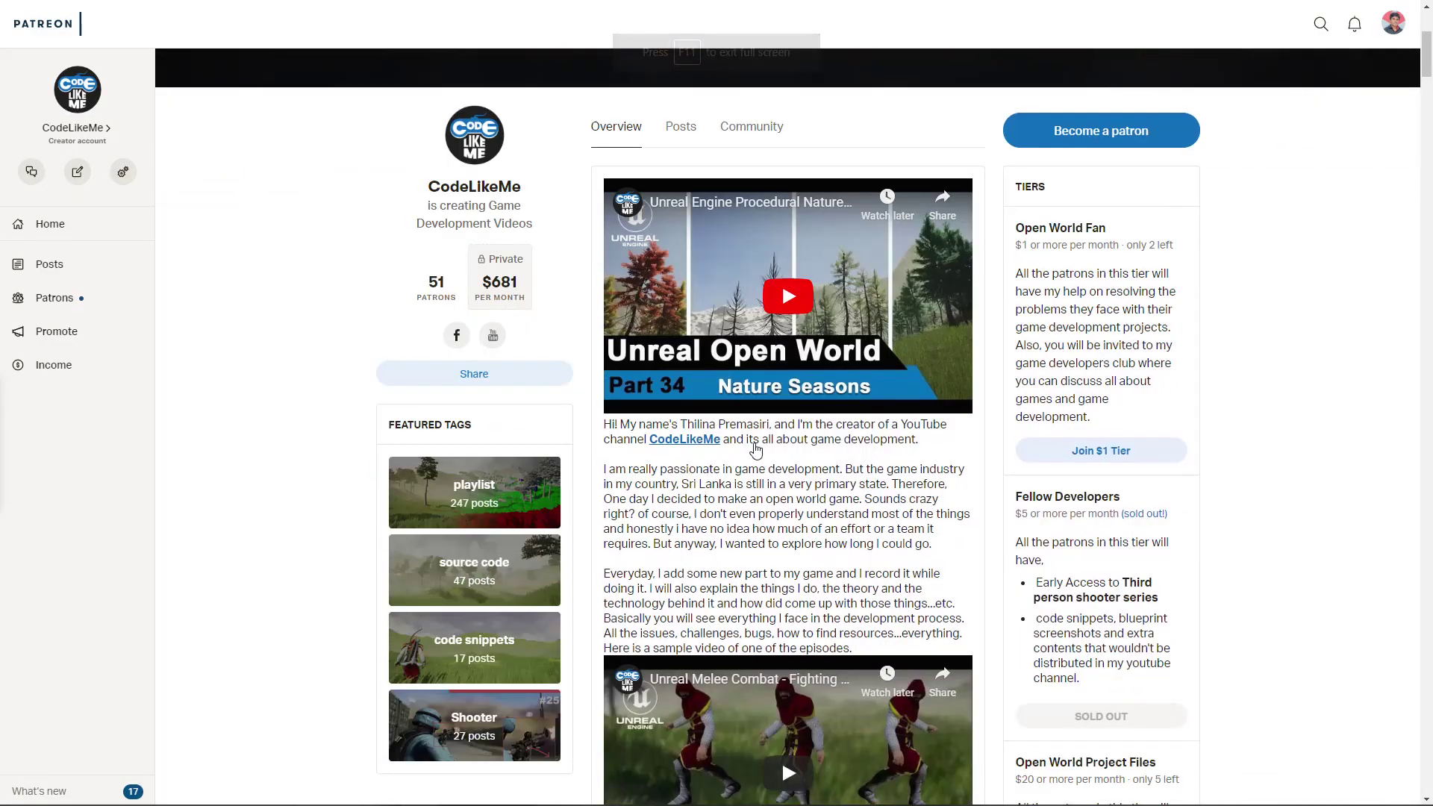
pyautogui.scroll(-1, 755, 431)
pyautogui.scroll(-1, 755, 431)
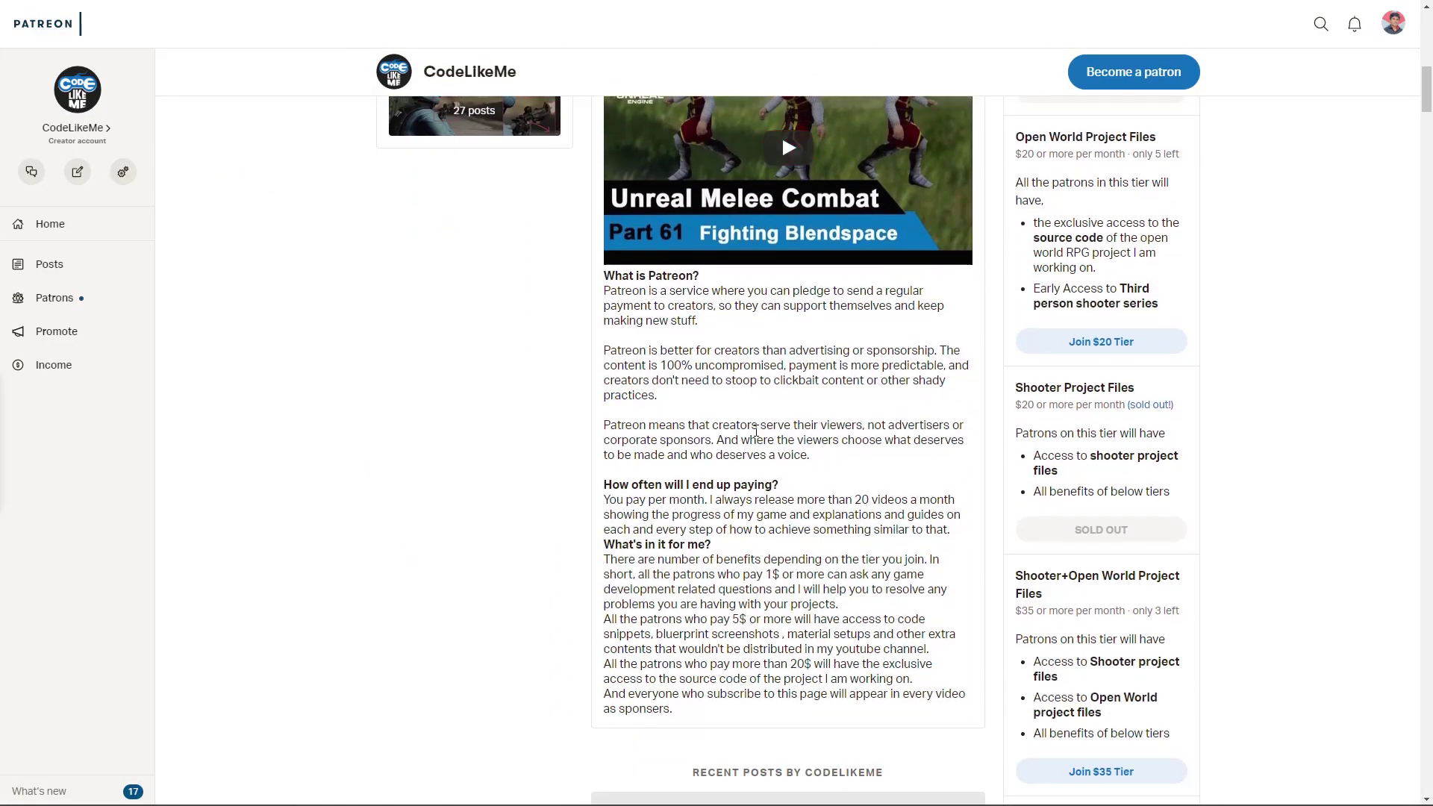
pyautogui.scroll(-1, 755, 431)
pyautogui.scroll(-1, 755, 432)
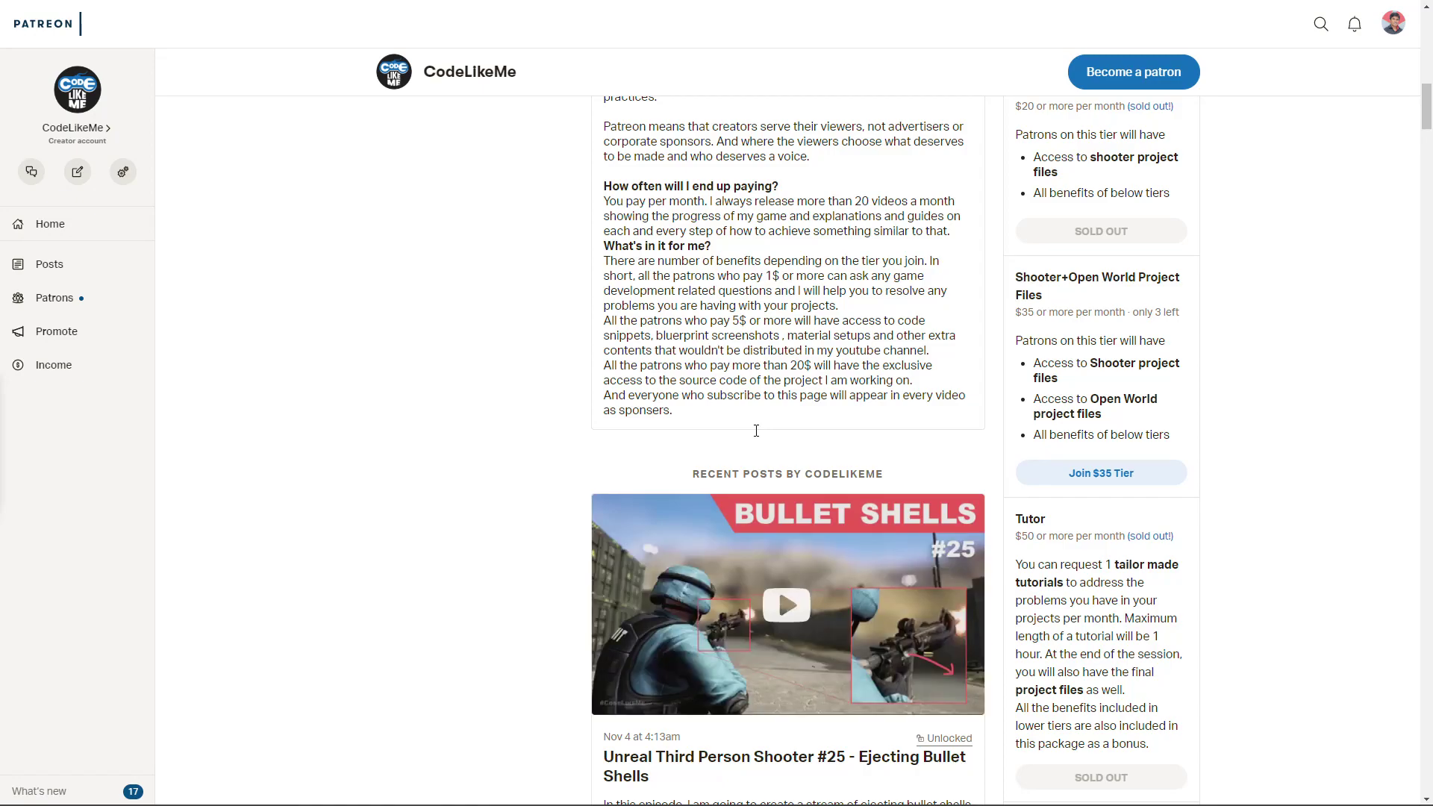
pyautogui.scroll(-2, 755, 430)
pyautogui.scroll(-2, 755, 436)
pyautogui.scroll(2, 755, 436)
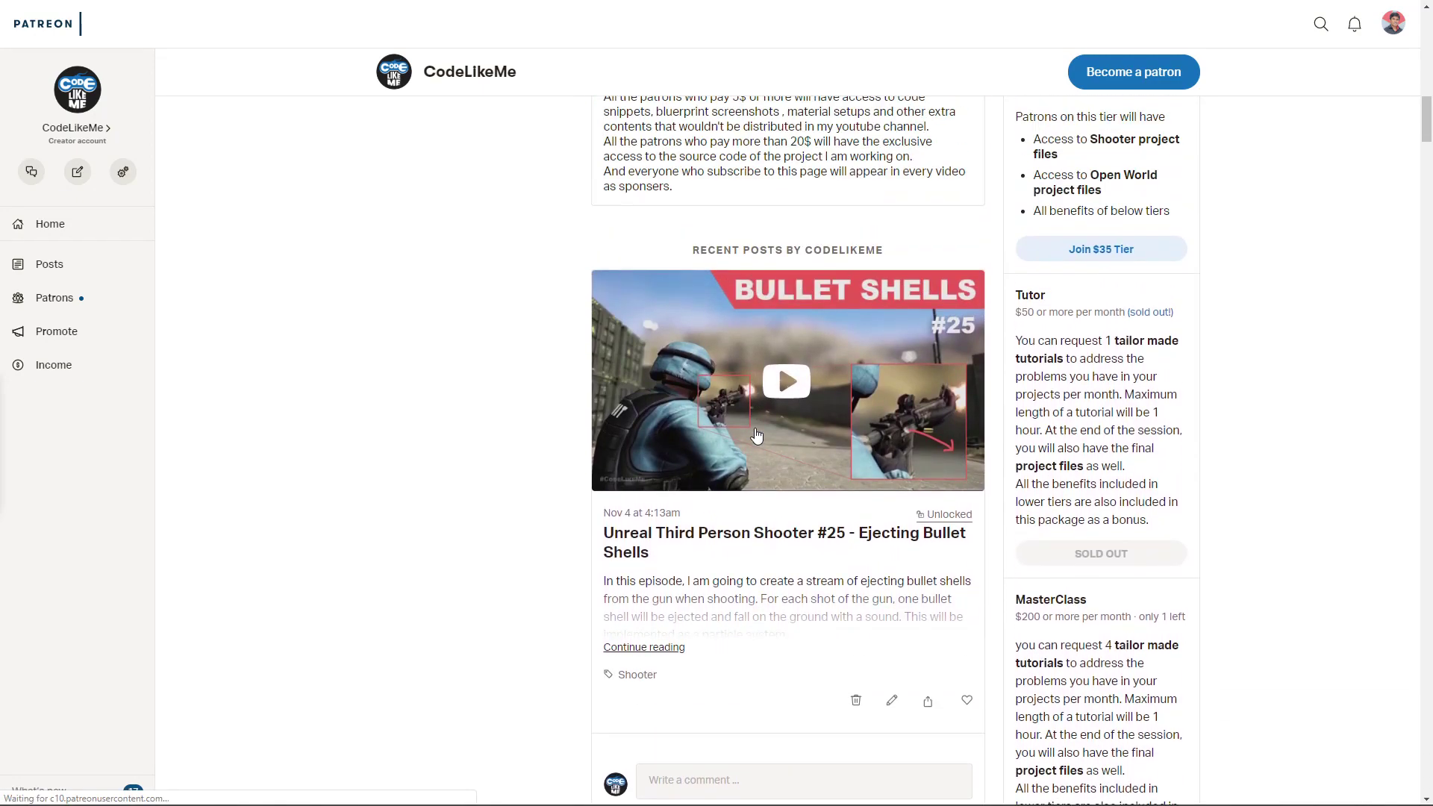
pyautogui.scroll(1, 755, 434)
pyautogui.scroll(2, 755, 435)
pyautogui.scroll(-3, 756, 432)
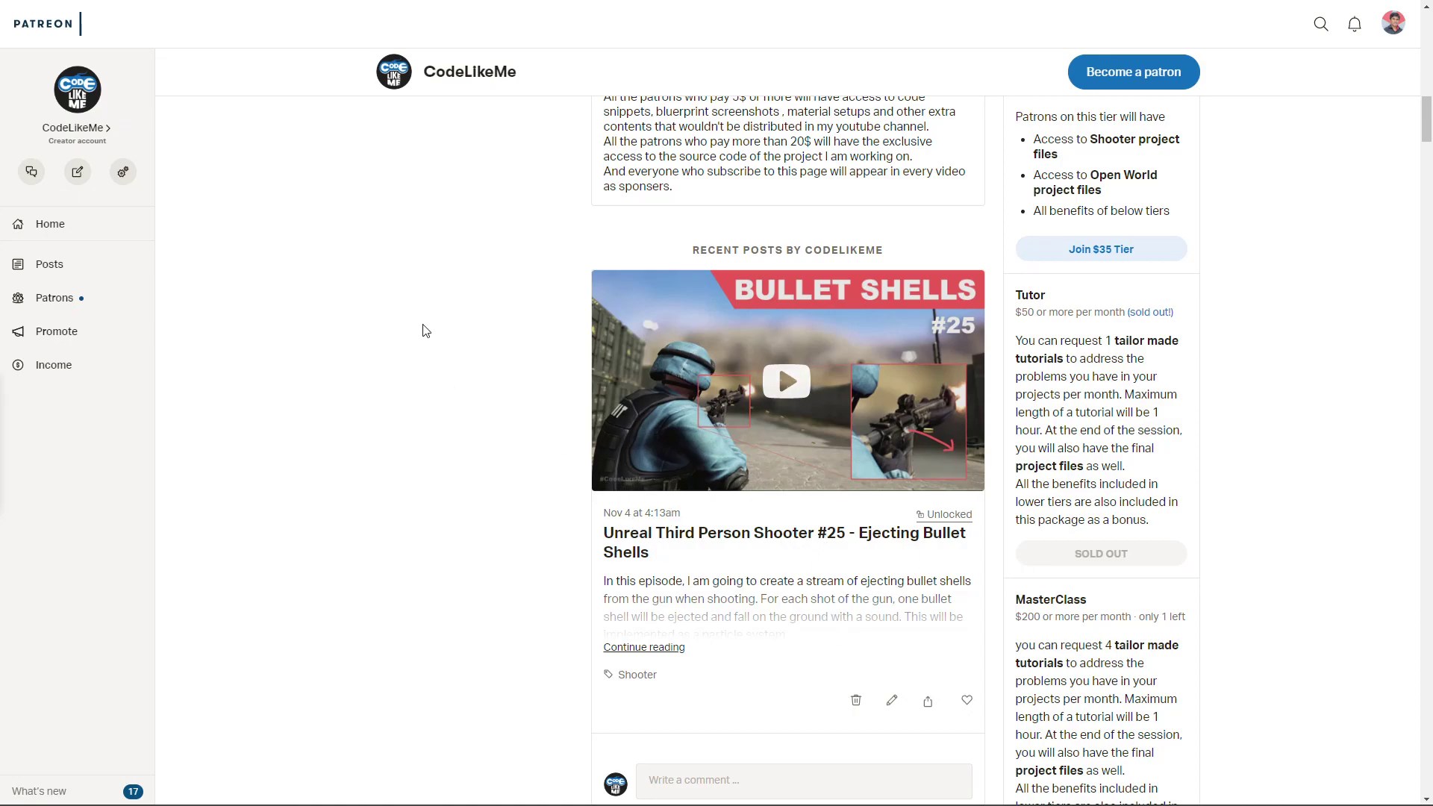
pyautogui.scroll(-3, 423, 330)
pyautogui.scroll(-2, 426, 330)
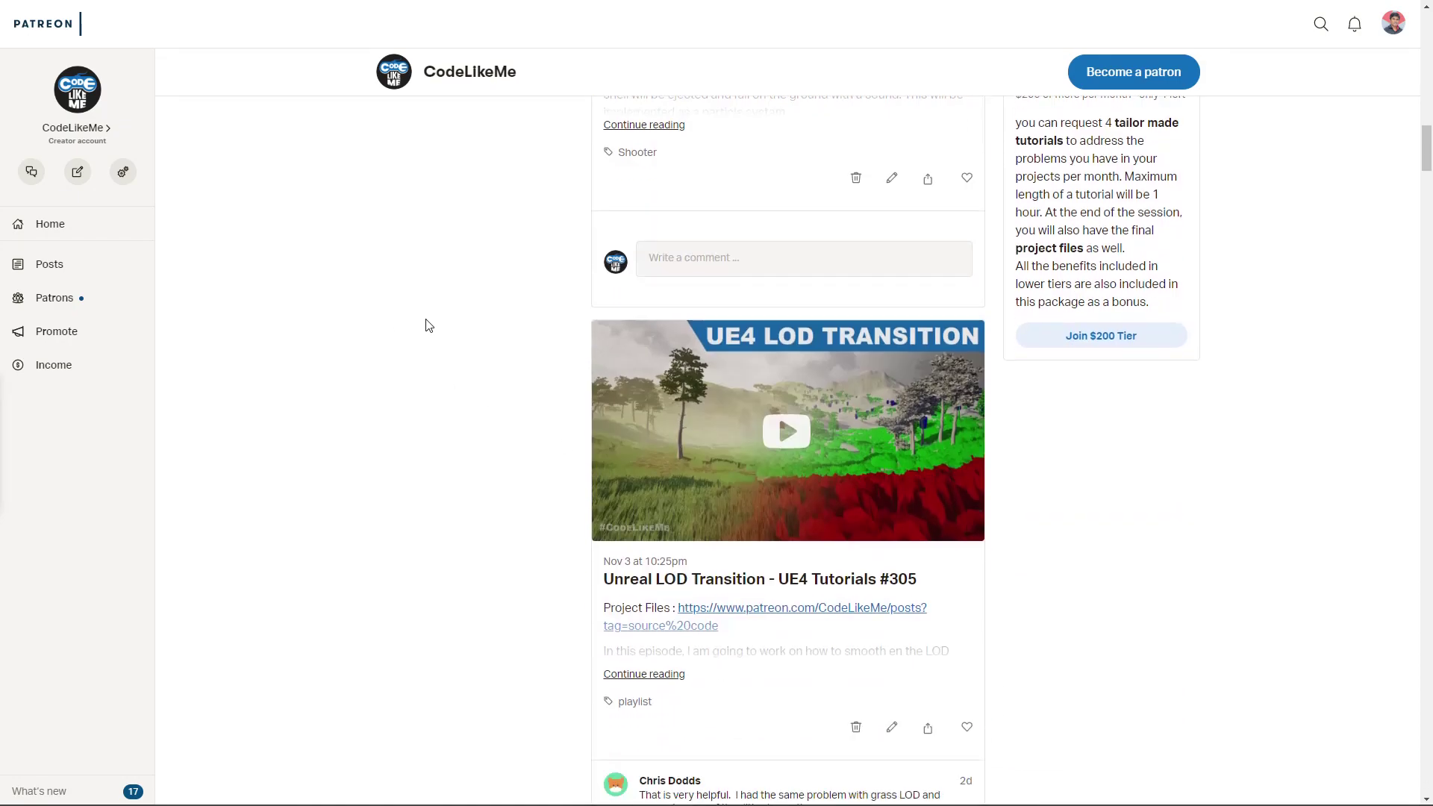
pyautogui.scroll(-1, 428, 331)
pyautogui.scroll(-2, 436, 333)
pyautogui.scroll(1, 436, 332)
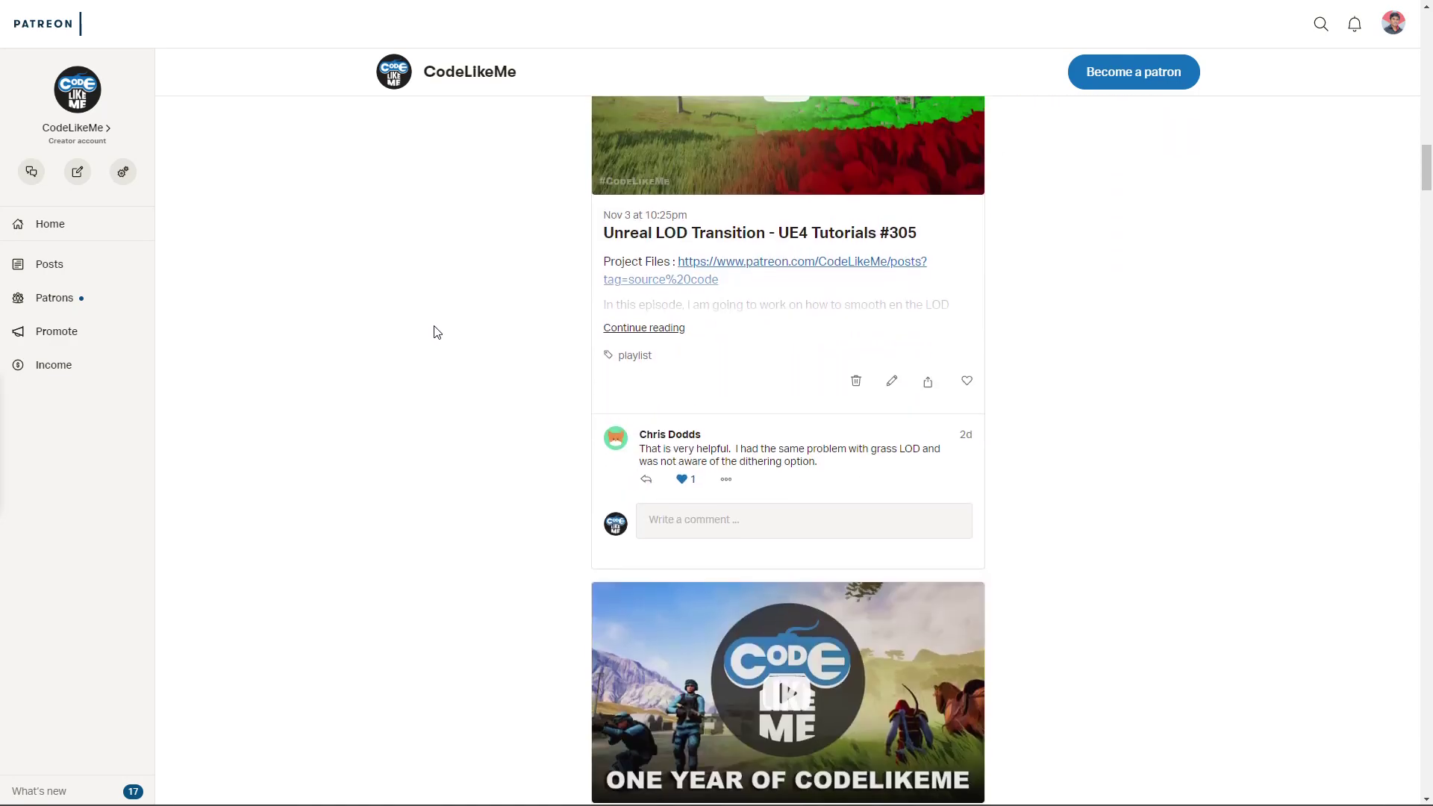
pyautogui.scroll(1, 436, 333)
pyautogui.scroll(3, 1062, 635)
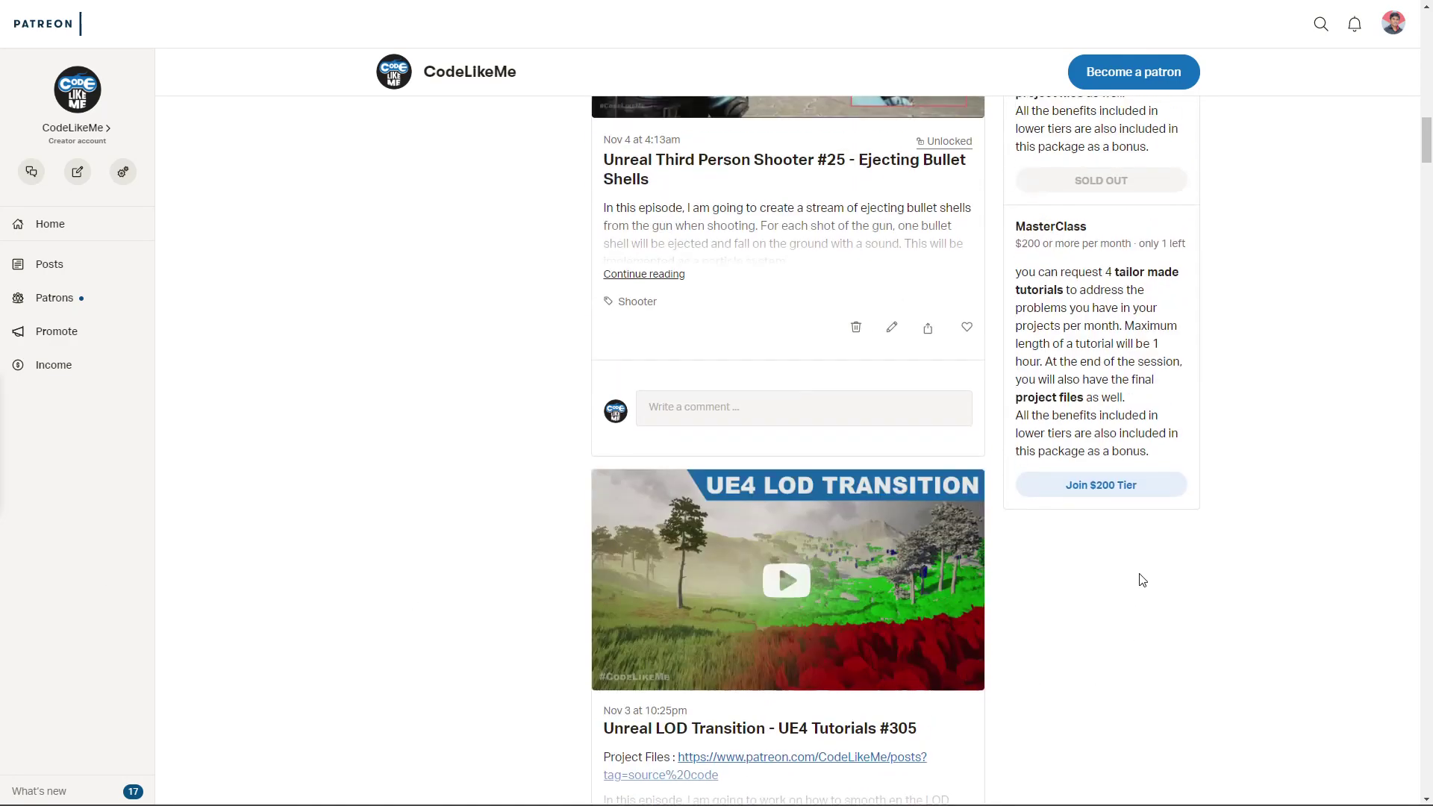
pyautogui.scroll(6, 1137, 577)
pyautogui.scroll(1, 1128, 571)
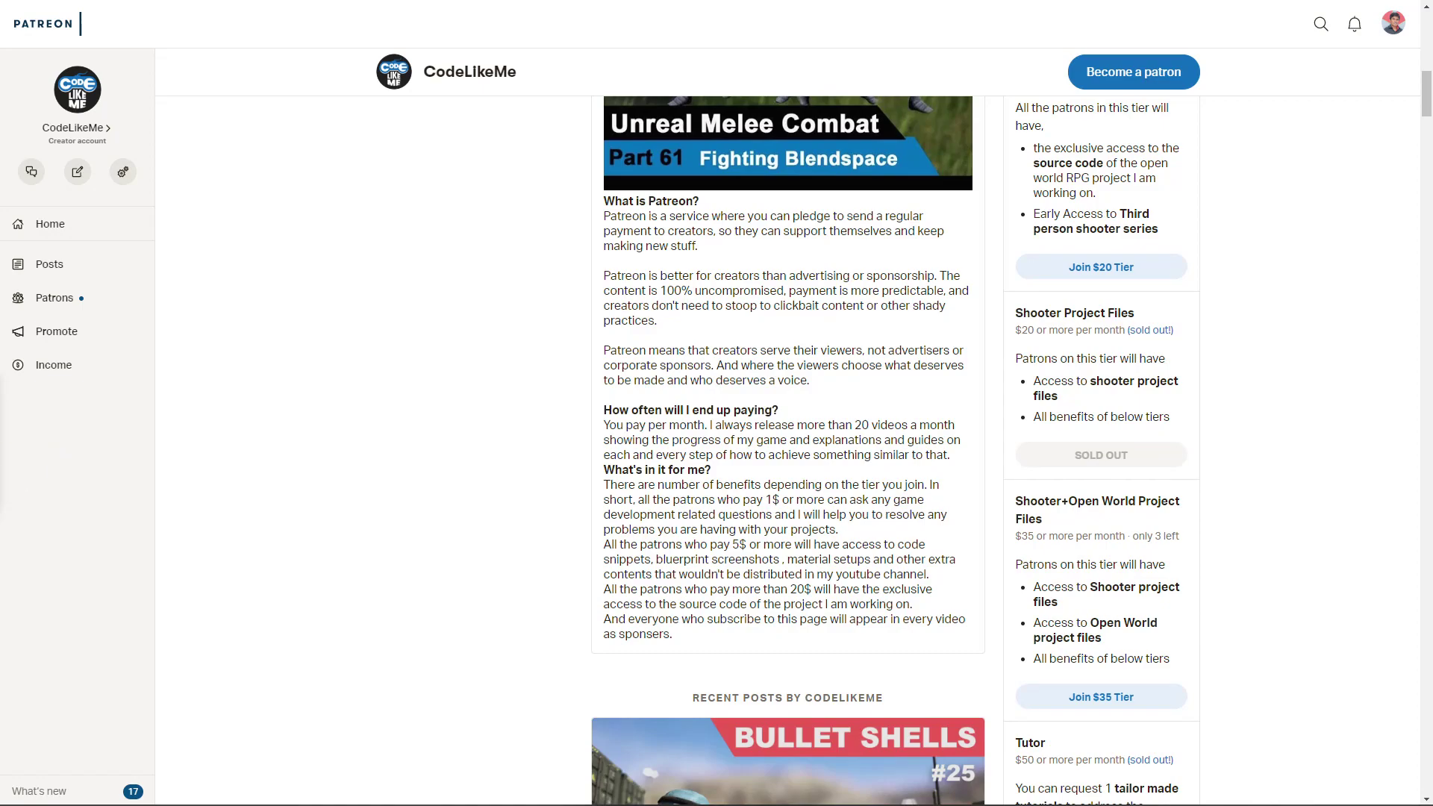